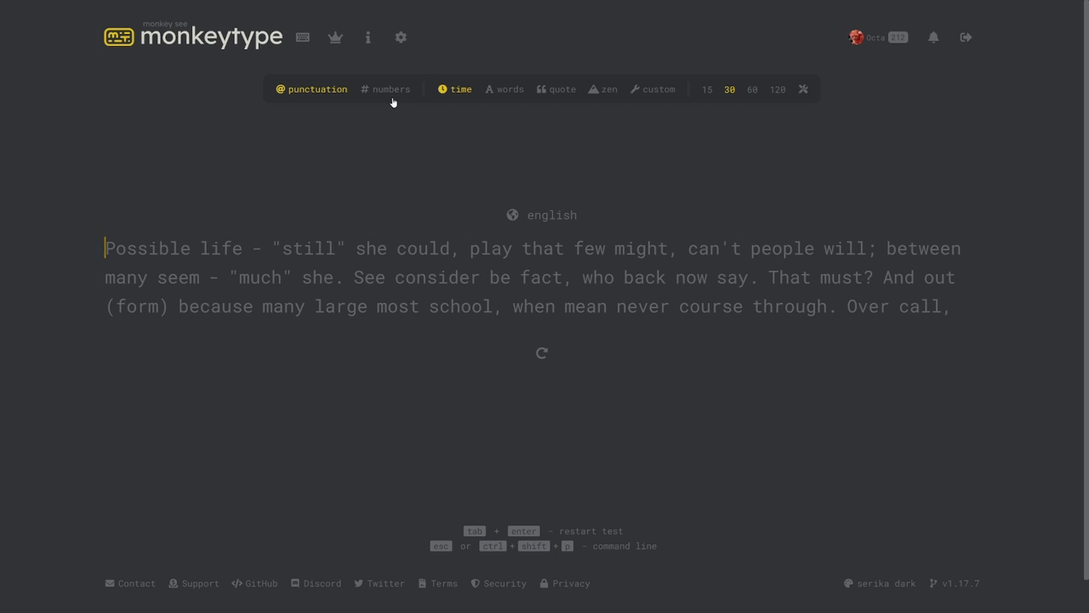
Include numbers in the 30-second punctuation test and open the leaderboards.
{"action": "left_click", "coordinate": [392, 94]}
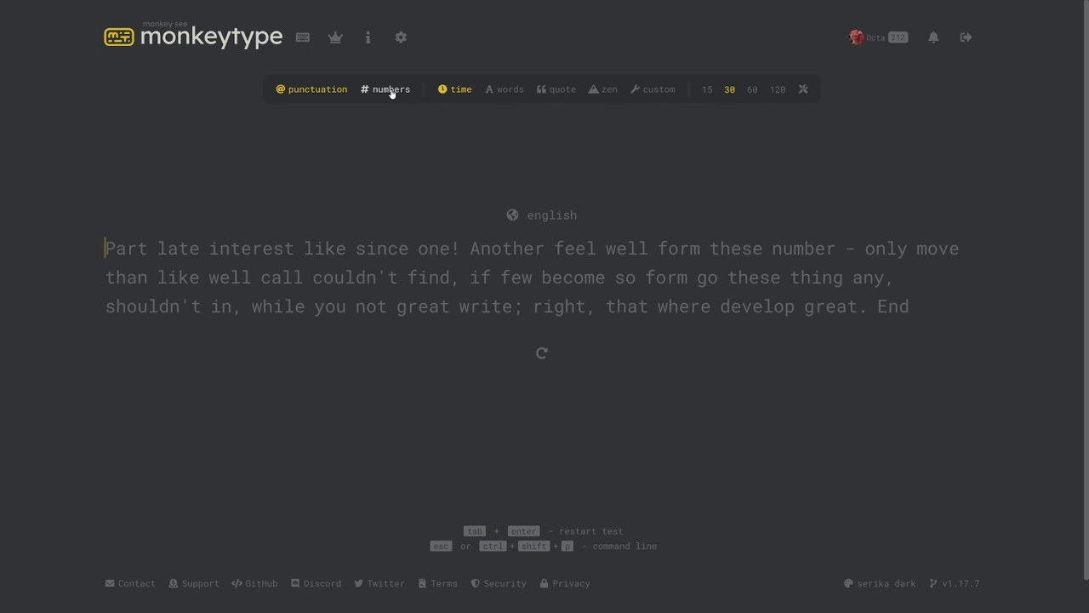
{"action": "left_click", "coordinate": [335, 38]}
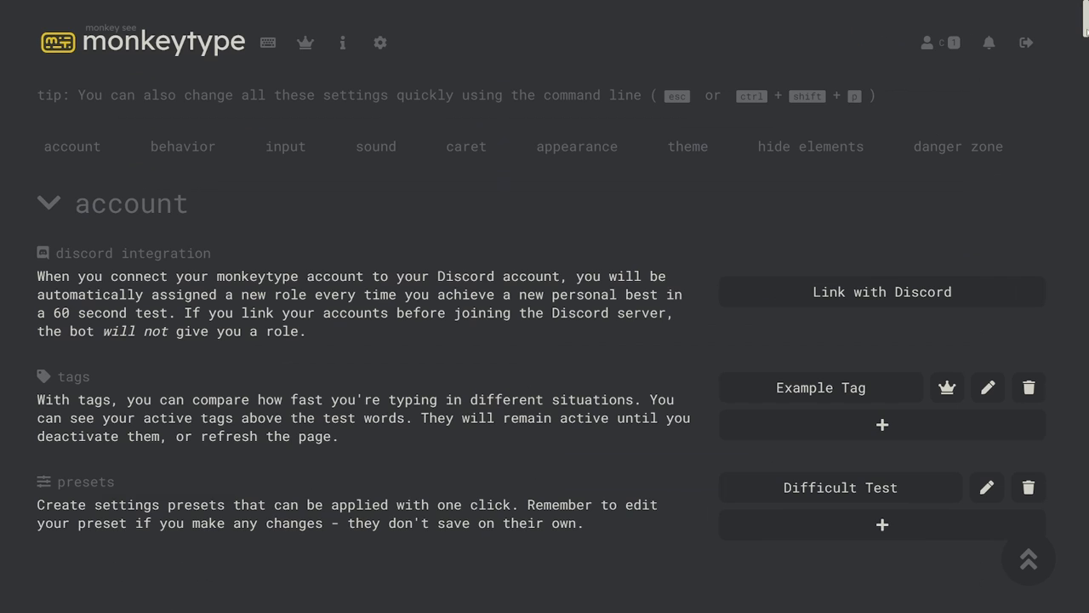
Look through the settings page from the account section down past the input options such as freedom mode and stop on error.
{"action": "scroll", "coordinate": [544, 306], "scroll_direction": "down", "scroll_amount": 5}
{"action": "scroll", "coordinate": [544, 306], "scroll_direction": "down", "scroll_amount": 15}
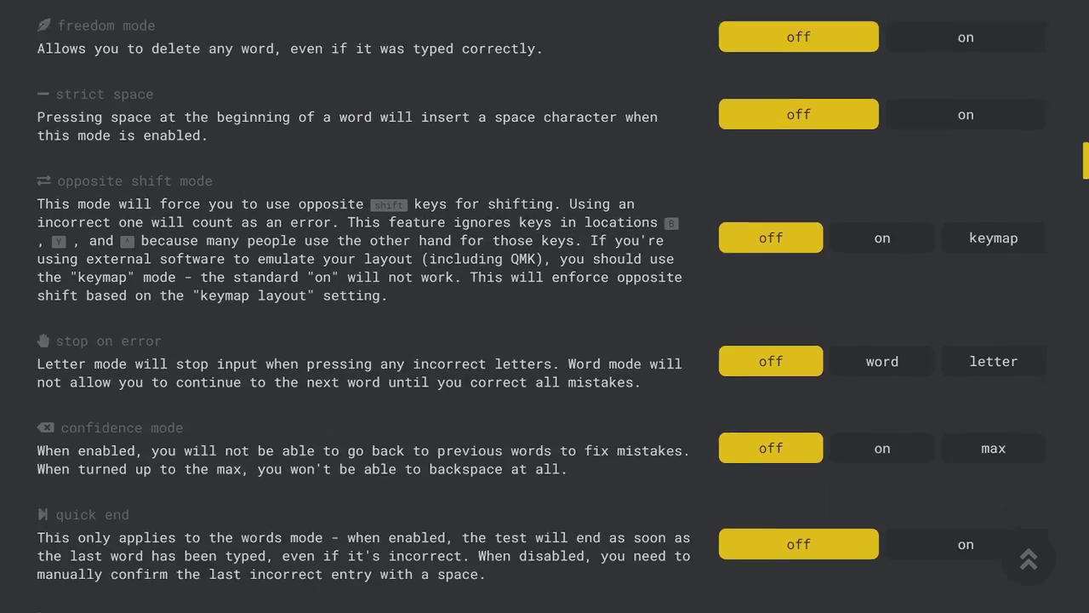
{"action": "scroll", "coordinate": [545, 307], "scroll_direction": "down", "scroll_amount": 10}
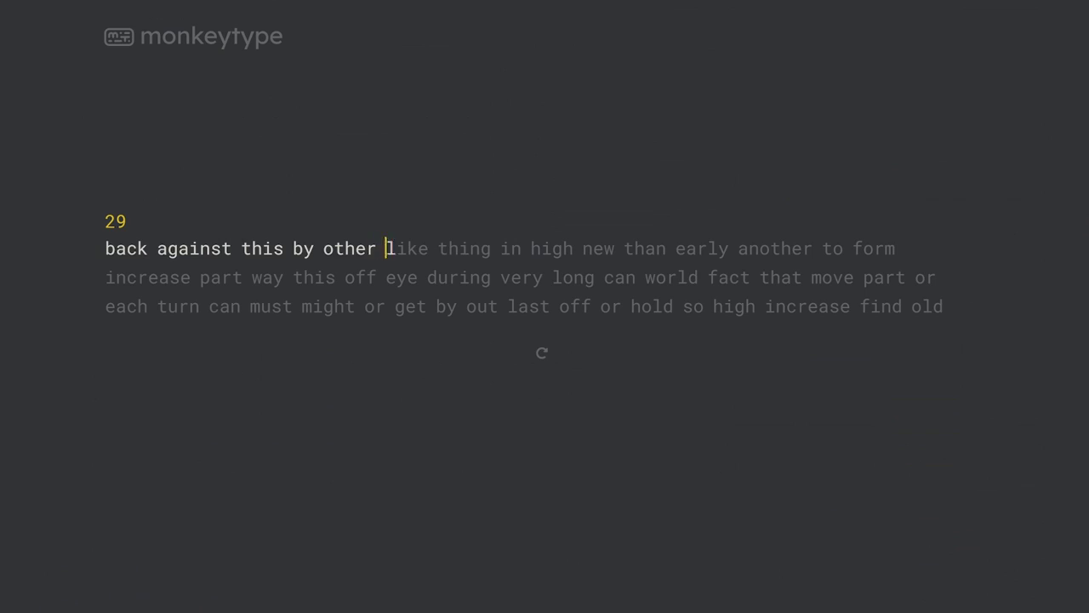
Type the first words of two 30-second English tests, restarting each test partway through.
{"action": "type", "text": "like thing in high nw"}
{"action": "key", "text": "Tab"}
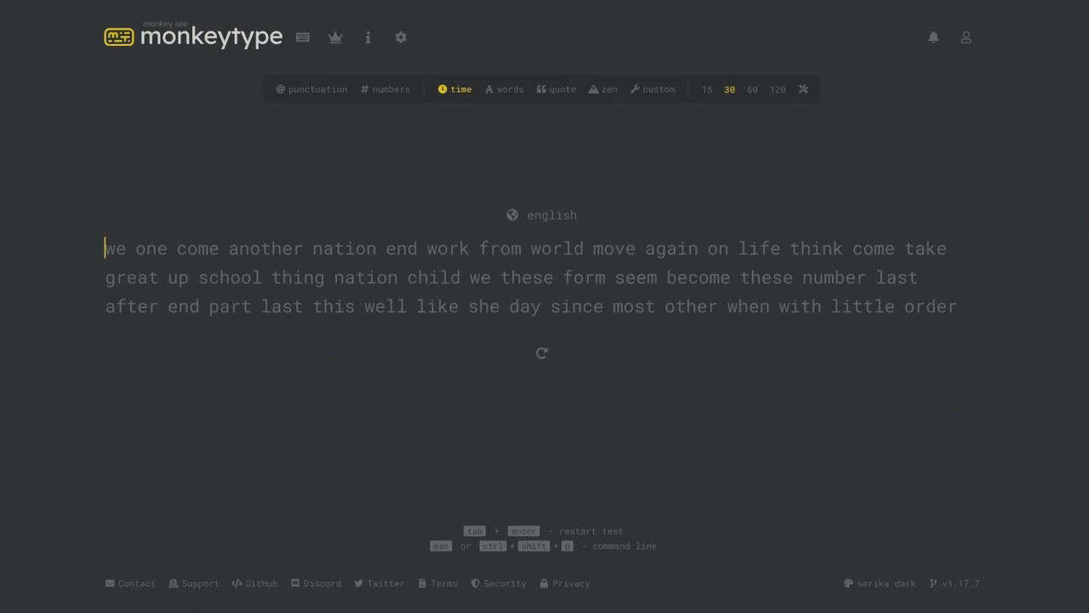
{"action": "type", "text": "we one co"}
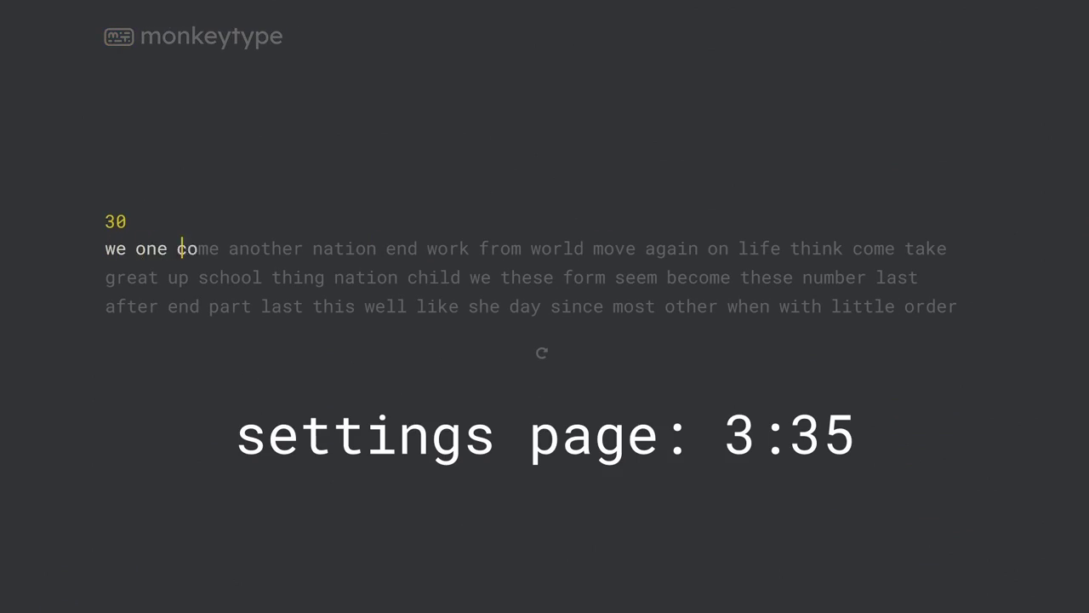
{"action": "type", "text": "me another nation end work from worl"}
{"action": "key", "text": "Tab"}
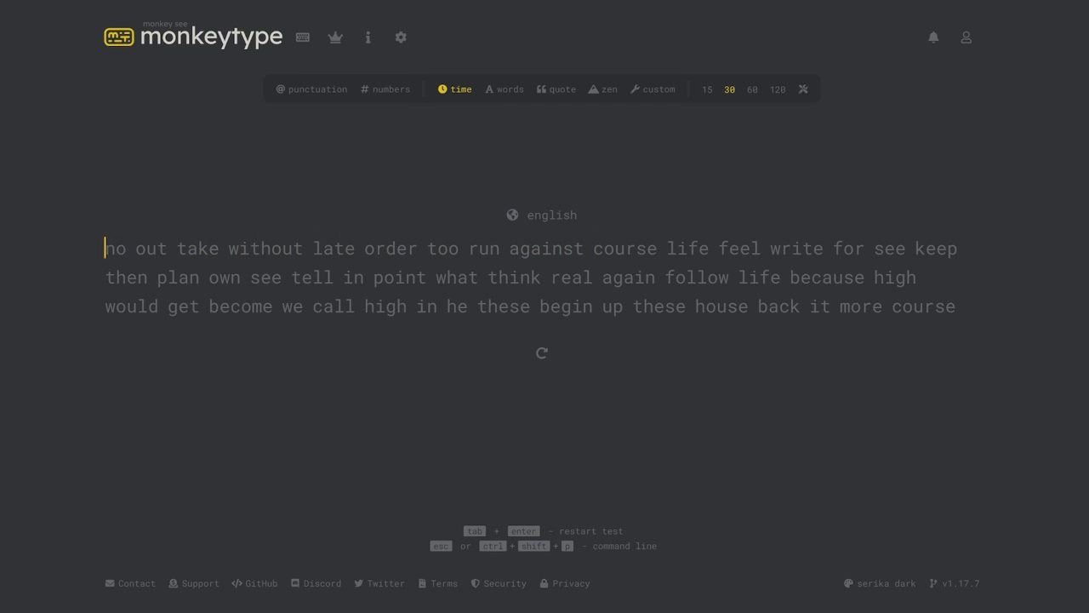
Complete the 30-second English test by typing the displayed words, starting with "no out take without late order".
{"action": "type", "text": "no out take without late or"}
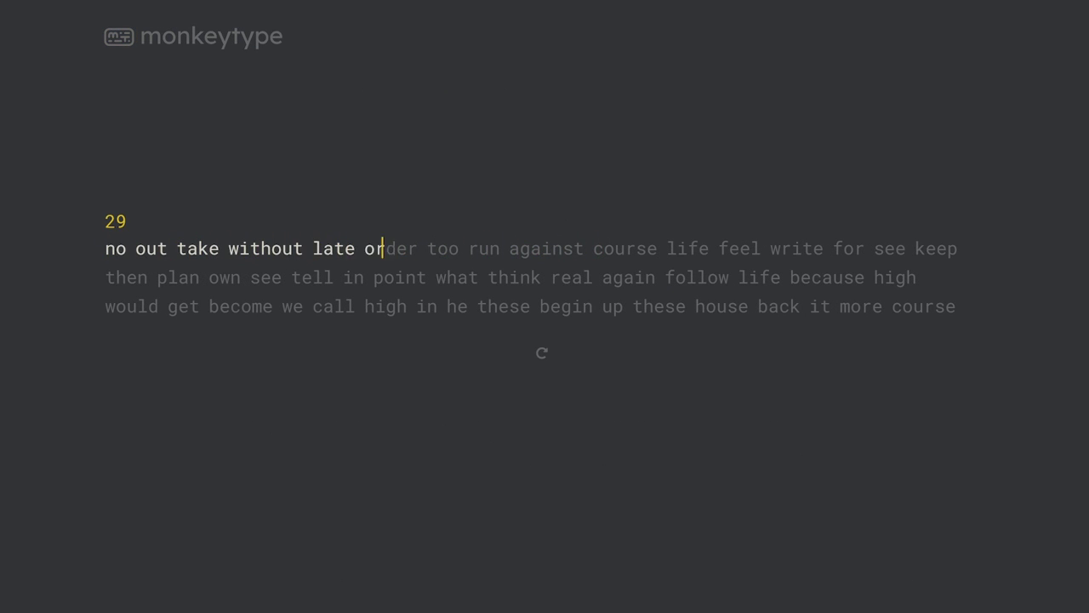
{"action": "type", "text": "der too run against course lif"}
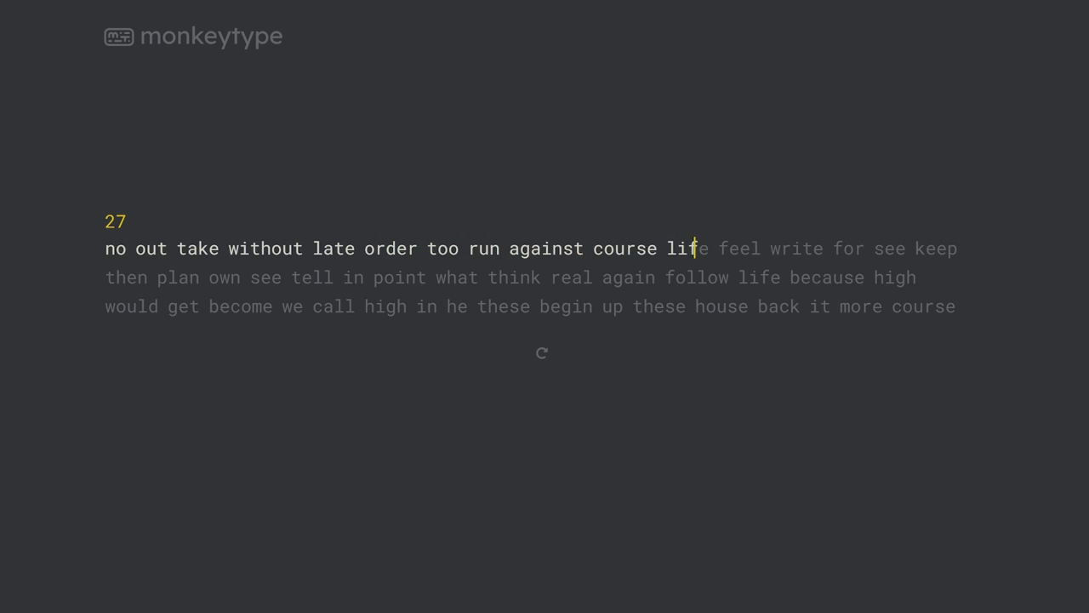
{"action": "type", "text": "e feel"}
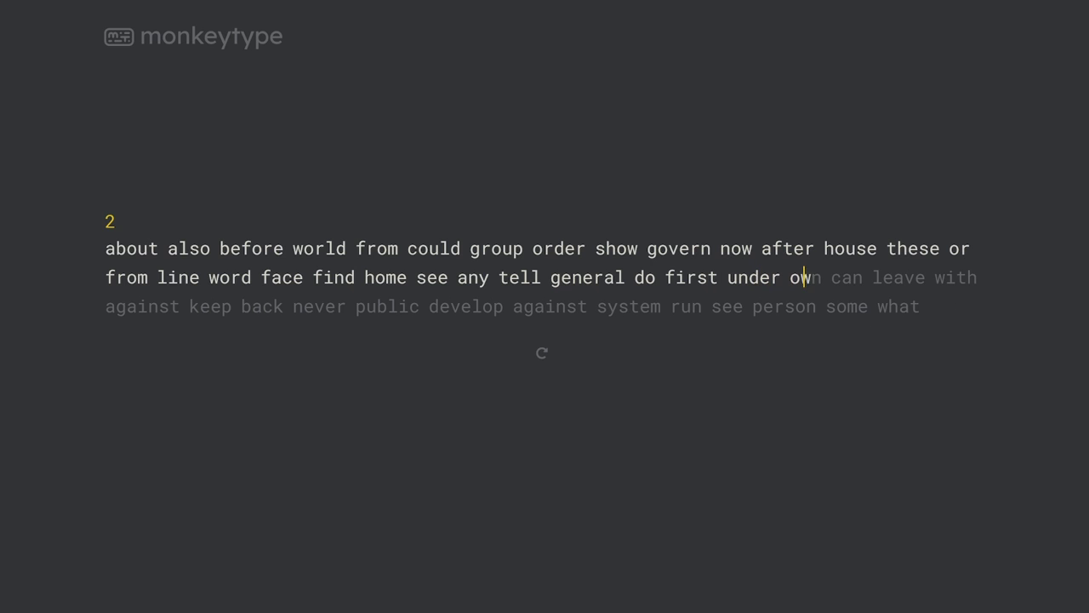
{"action": "type", "text": "n can leave with against keep"}
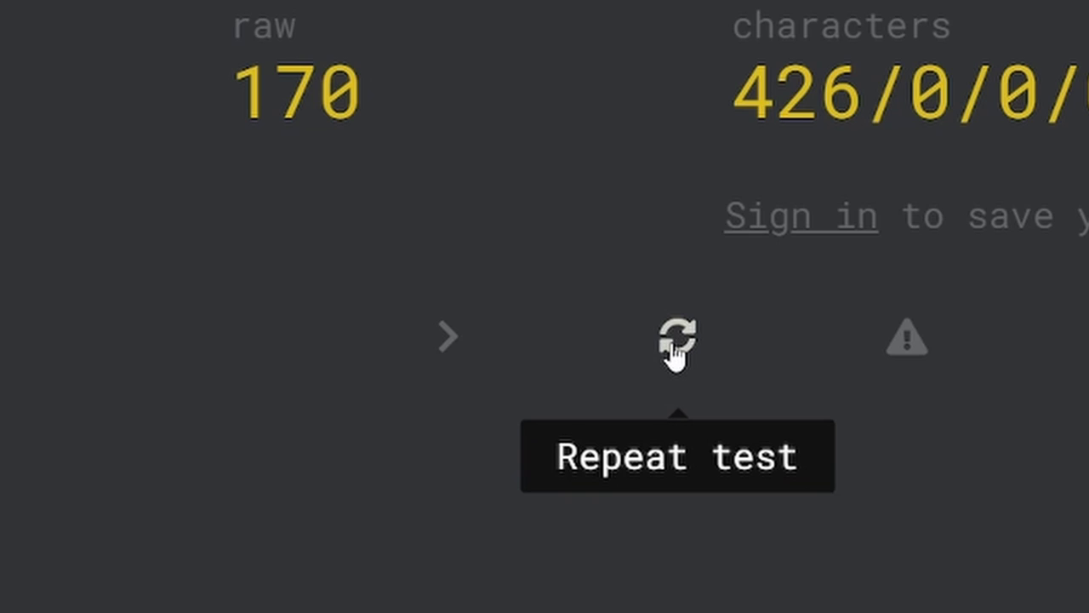
View the practice words options for the finished test without choosing one, and show its input history.
{"action": "left_click", "coordinate": [909, 340]}
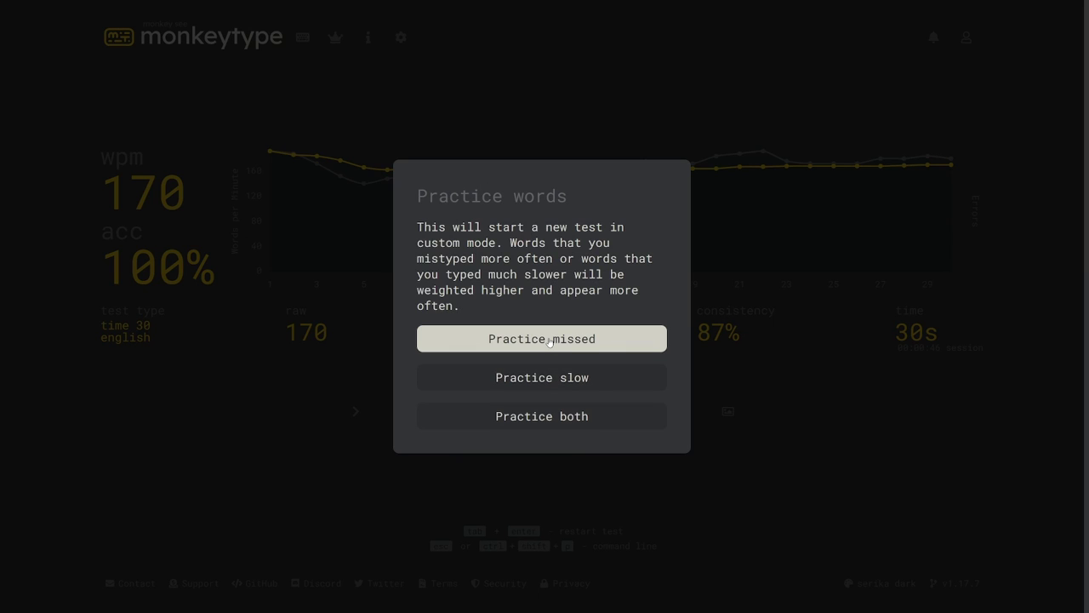
{"action": "key", "text": "Escape"}
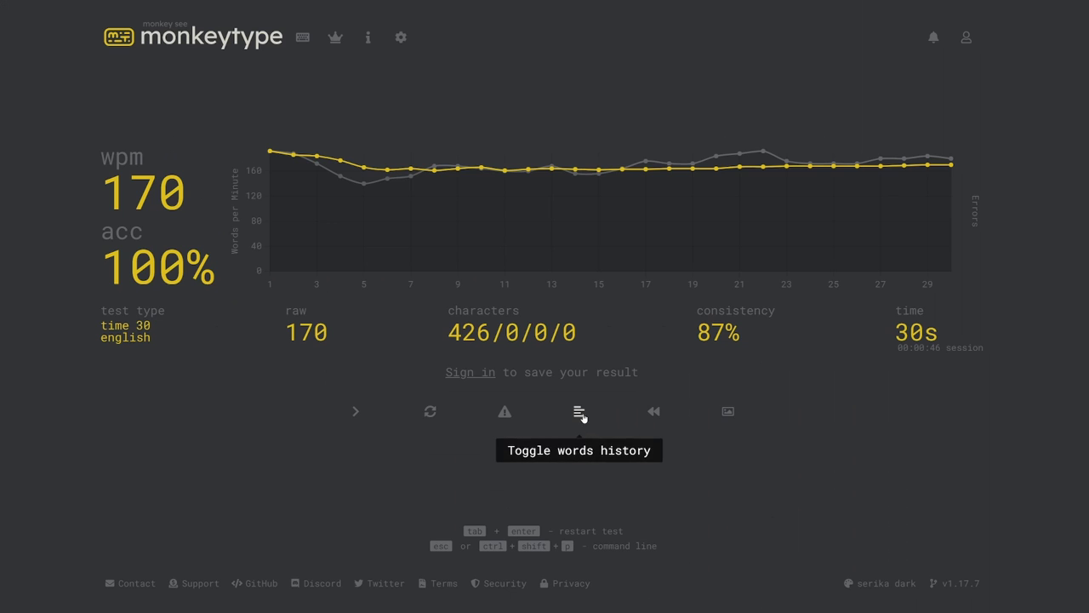
{"action": "left_click", "coordinate": [579, 413]}
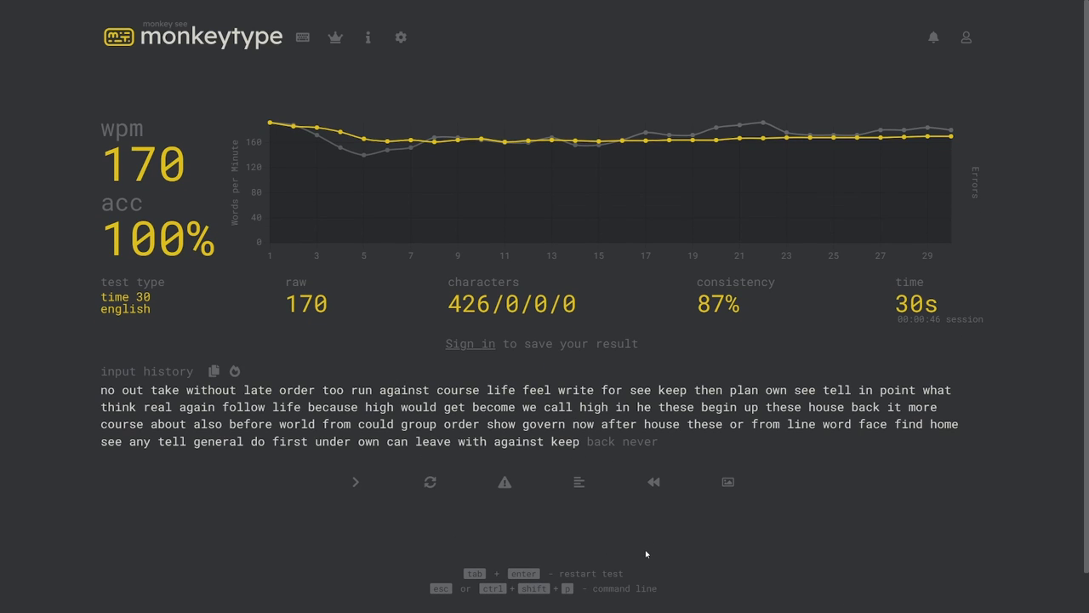
Play the replay of the finished test, hide it again, and capture an image of the result.
{"action": "left_click", "coordinate": [653, 419]}
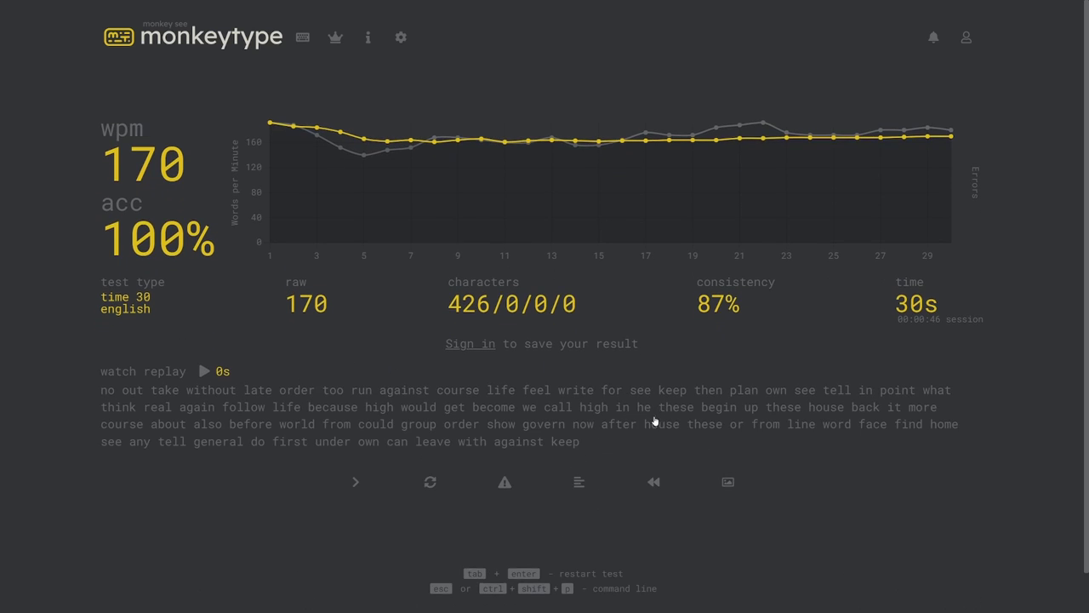
{"action": "left_click", "coordinate": [204, 371]}
{"action": "left_click", "coordinate": [653, 481]}
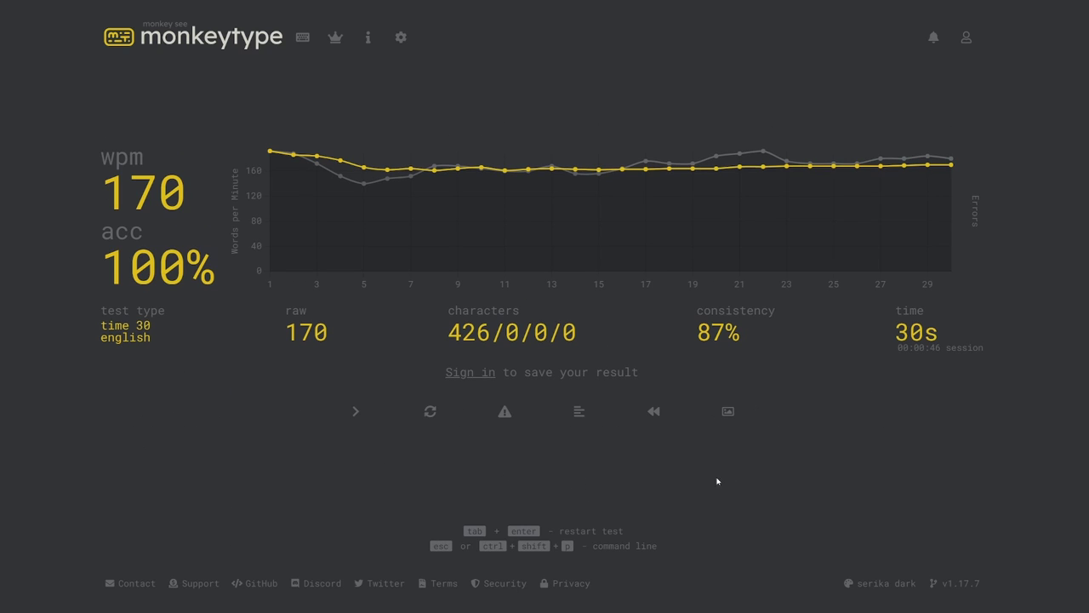
{"action": "left_click", "coordinate": [728, 412]}
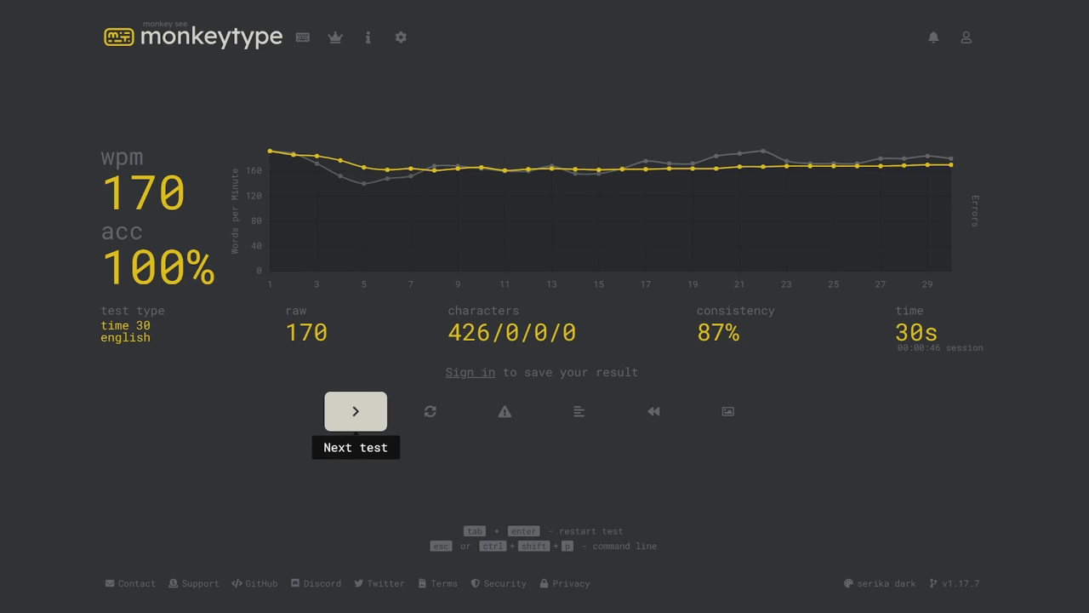
Start a new test and enable both punctuation and numbers for it.
{"action": "left_click", "coordinate": [356, 411]}
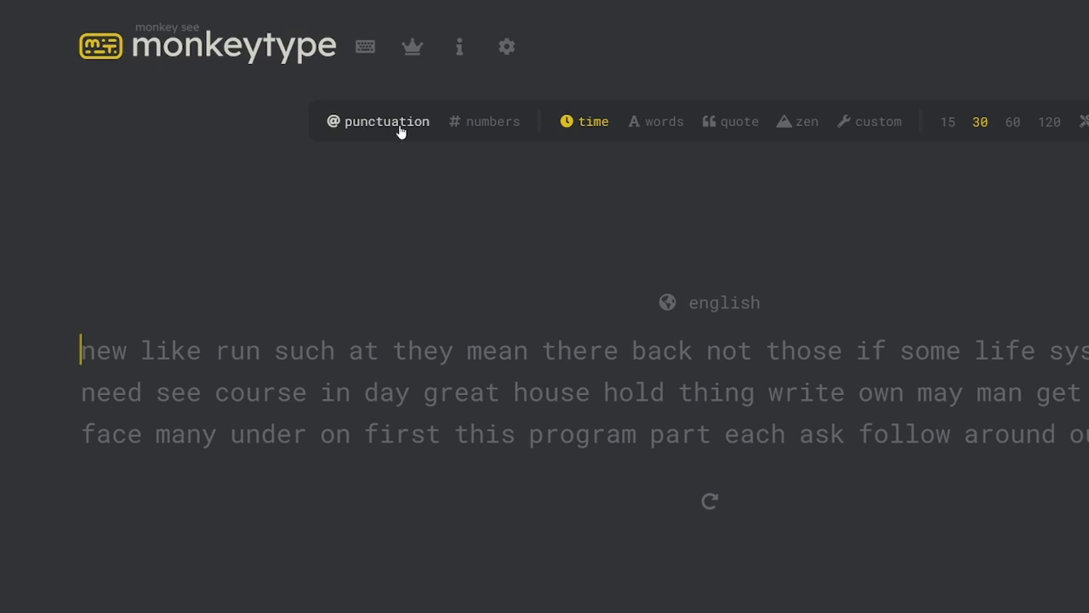
{"action": "left_click", "coordinate": [400, 128]}
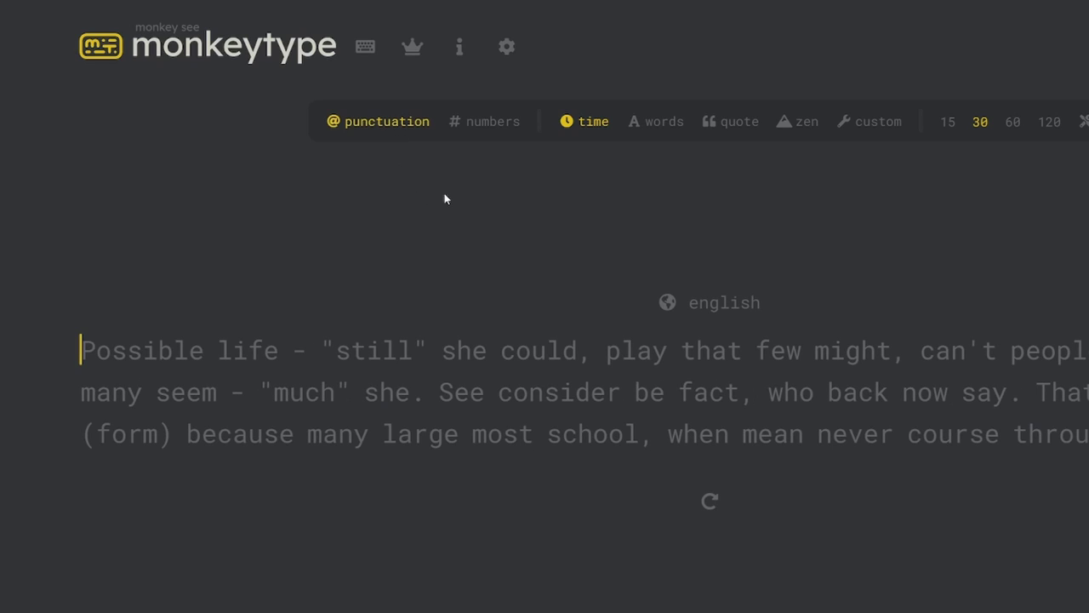
{"action": "left_click", "coordinate": [492, 122]}
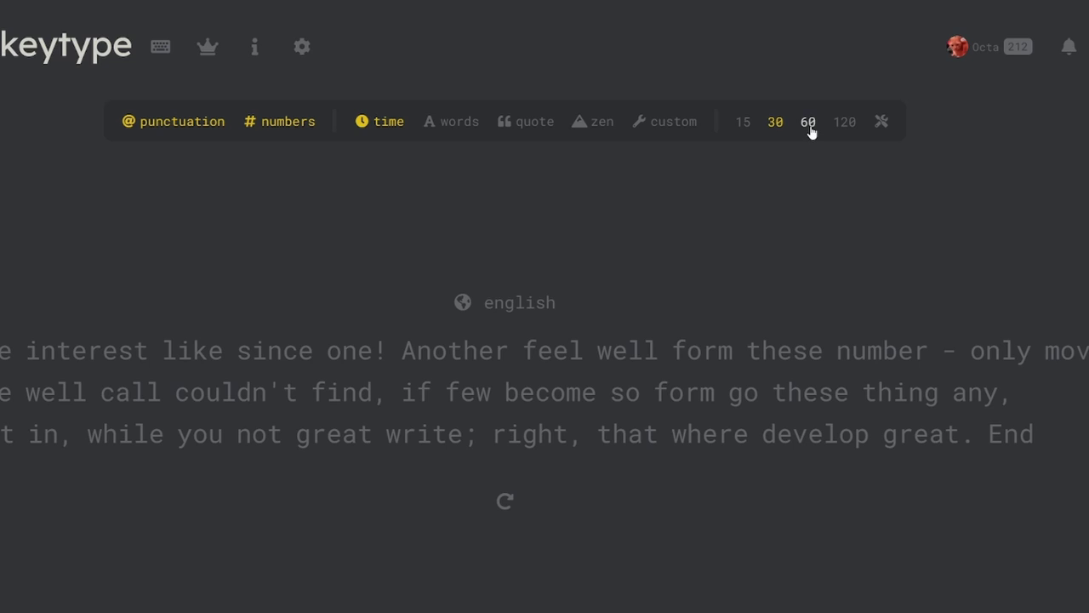
Set a custom test duration of 10 hours.
{"action": "left_click", "coordinate": [883, 123]}
{"action": "type", "text": "10"}
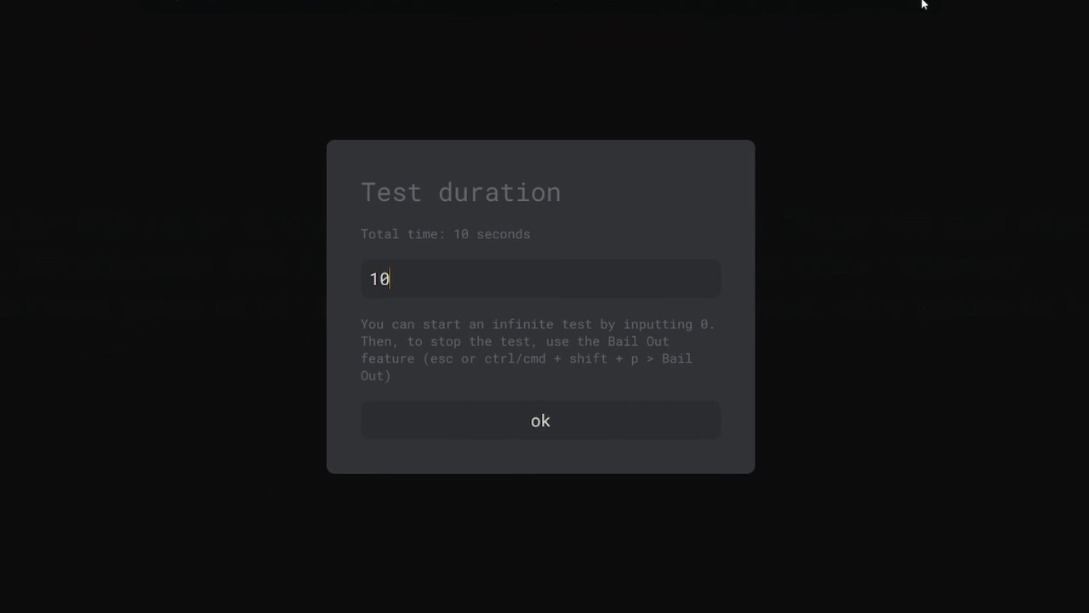
{"action": "type", "text": " hours"}
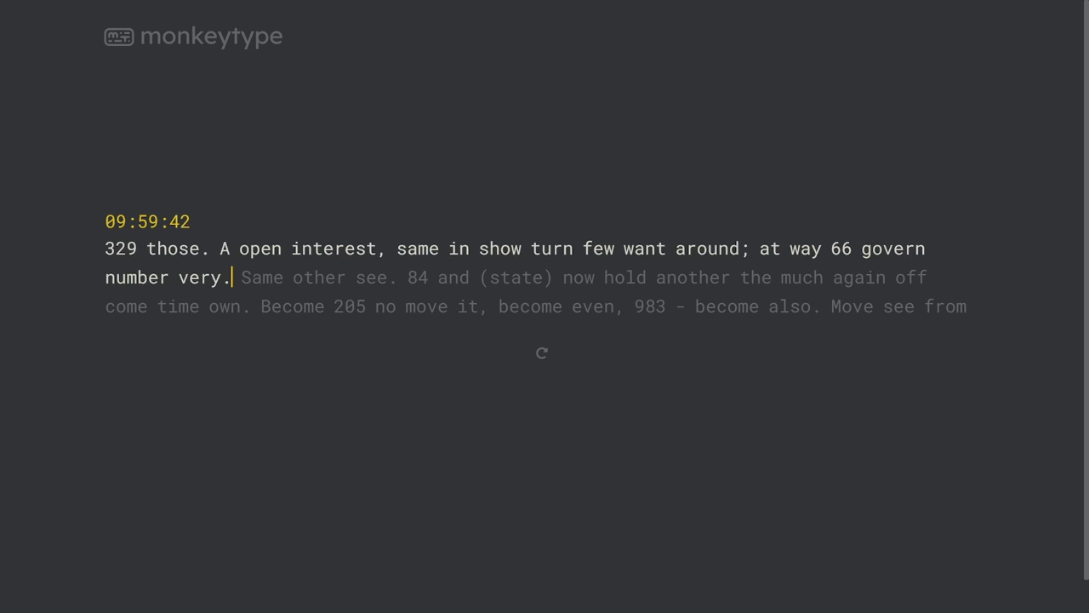
Find the "Bail out" command in the command line and confirm it to end the running test.
{"action": "key", "text": "Escape"}
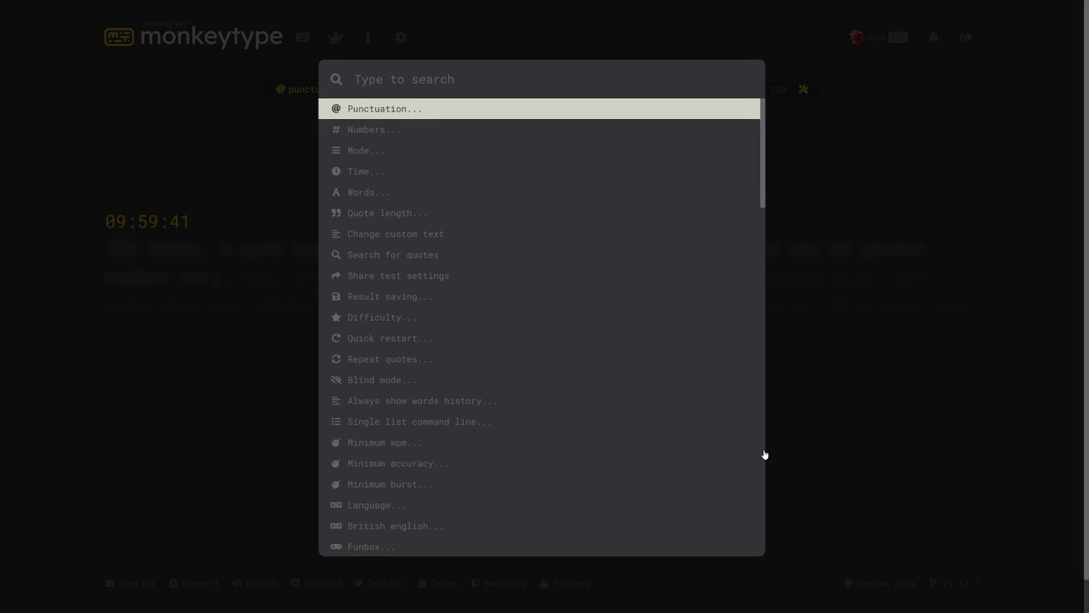
{"action": "type", "text": "bail out"}
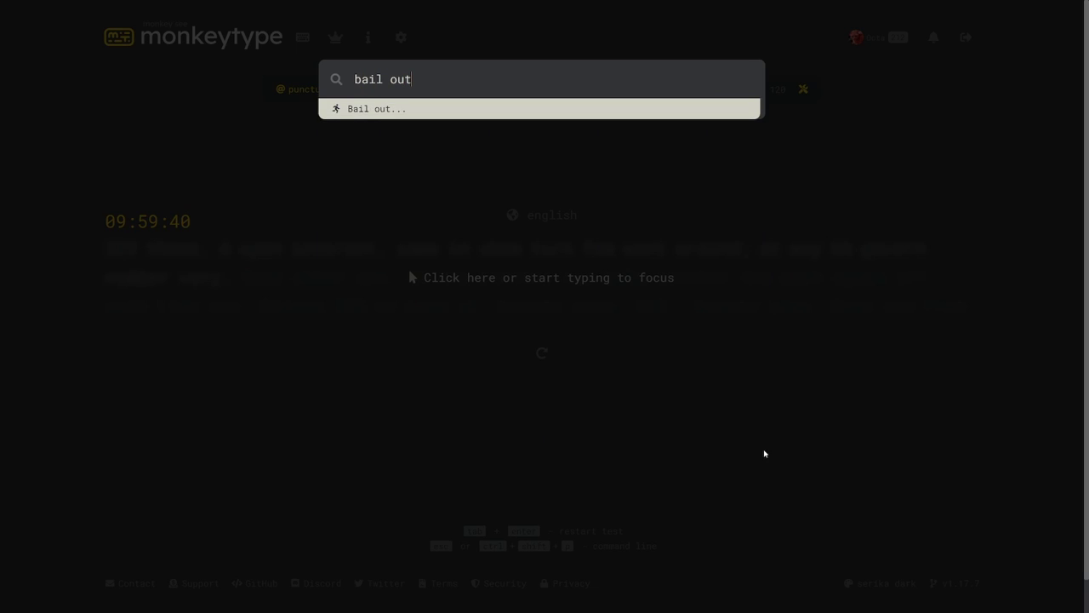
{"action": "left_click", "coordinate": [571, 115]}
{"action": "left_click", "coordinate": [570, 129]}
Switch the test through words mode to quote mode and include quotes of all lengths.
{"action": "left_click", "coordinate": [508, 90]}
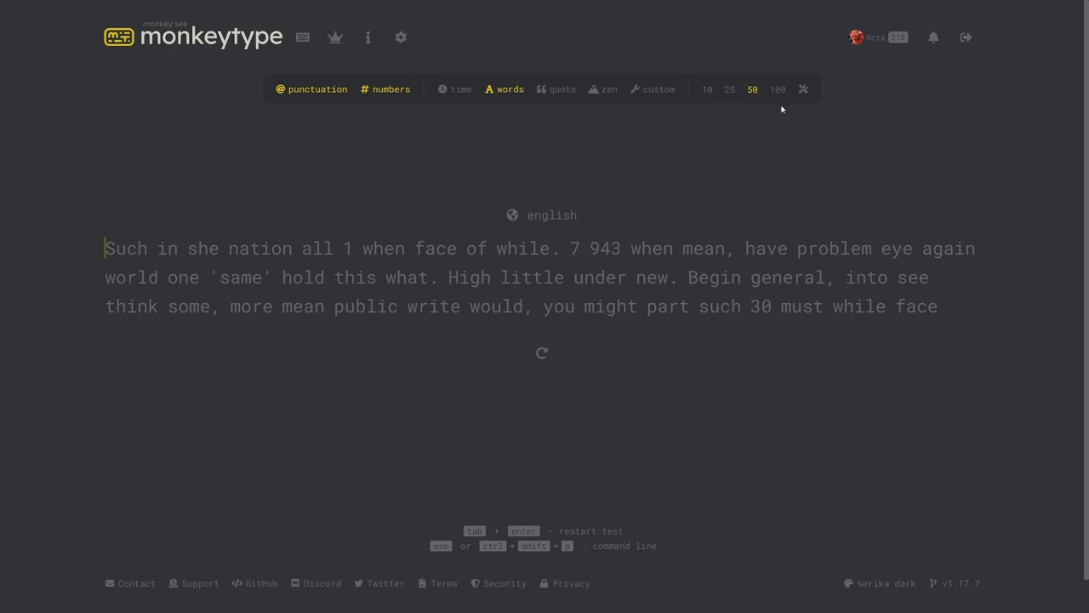
{"action": "left_click", "coordinate": [558, 90]}
{"action": "left_click", "coordinate": [610, 91]}
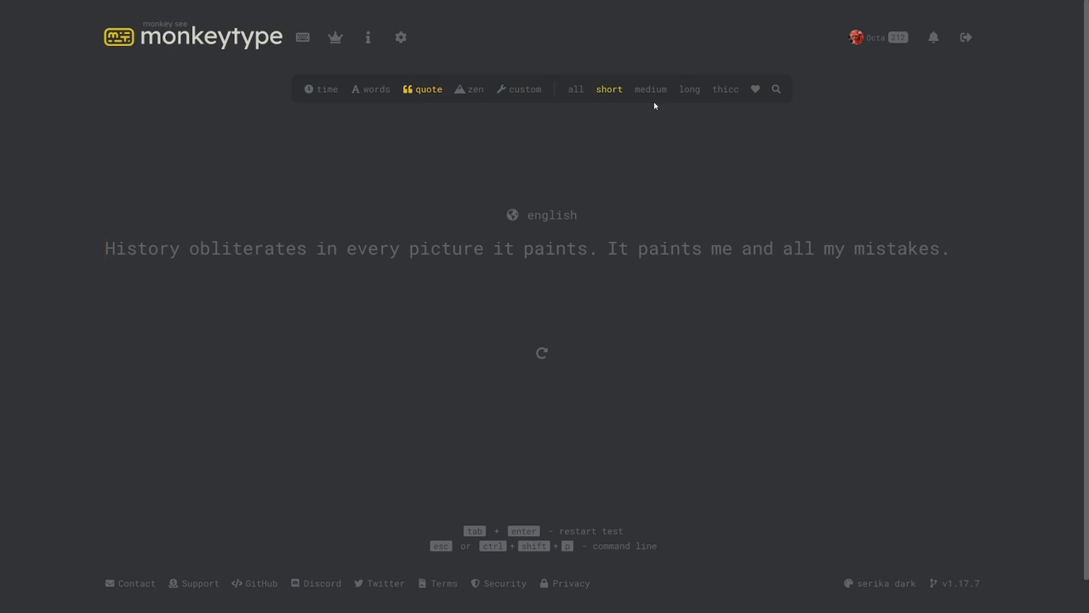
{"action": "left_click", "coordinate": [576, 90]}
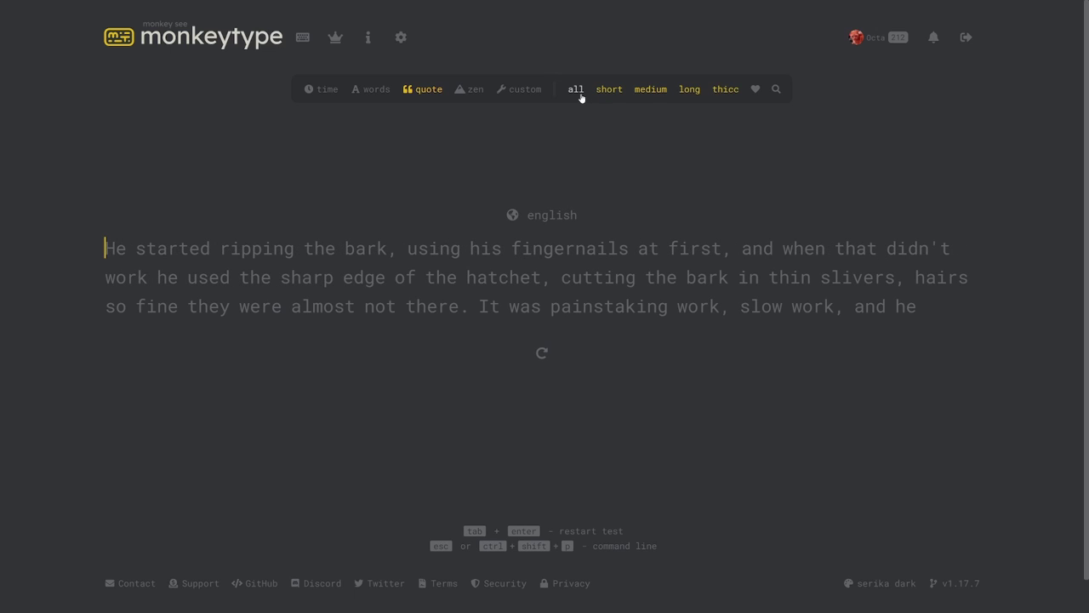
Search the quotes for "hello" to favorite the one from Comfortably Numb, and limit the test to favorite quotes.
{"action": "left_click", "coordinate": [773, 95]}
{"action": "type", "text": "hello"}
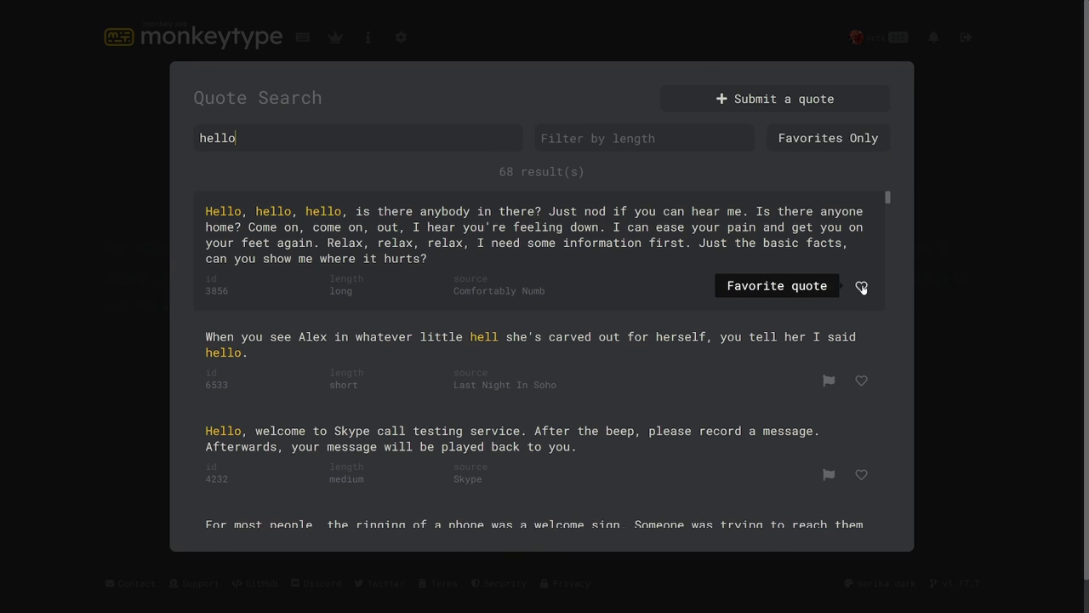
{"action": "left_click", "coordinate": [861, 286]}
{"action": "left_click", "coordinate": [965, 279]}
{"action": "left_click", "coordinate": [755, 89]}
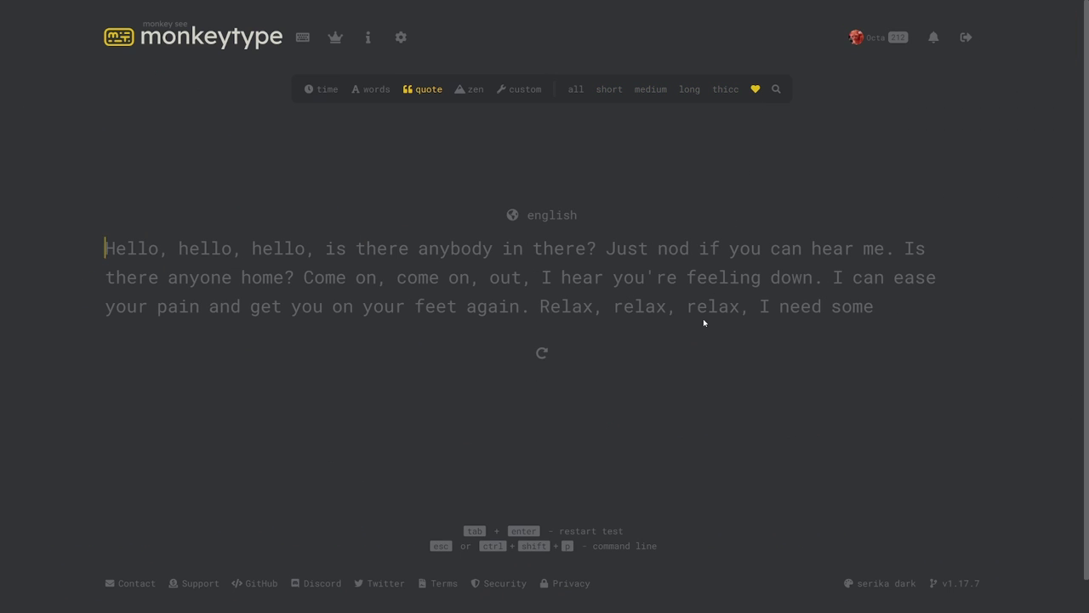
Type "Lorem ipsum dolor sit amet etc. etc. etc." in a zen mode test, finish it, and start a new one.
{"action": "left_click", "coordinate": [474, 90]}
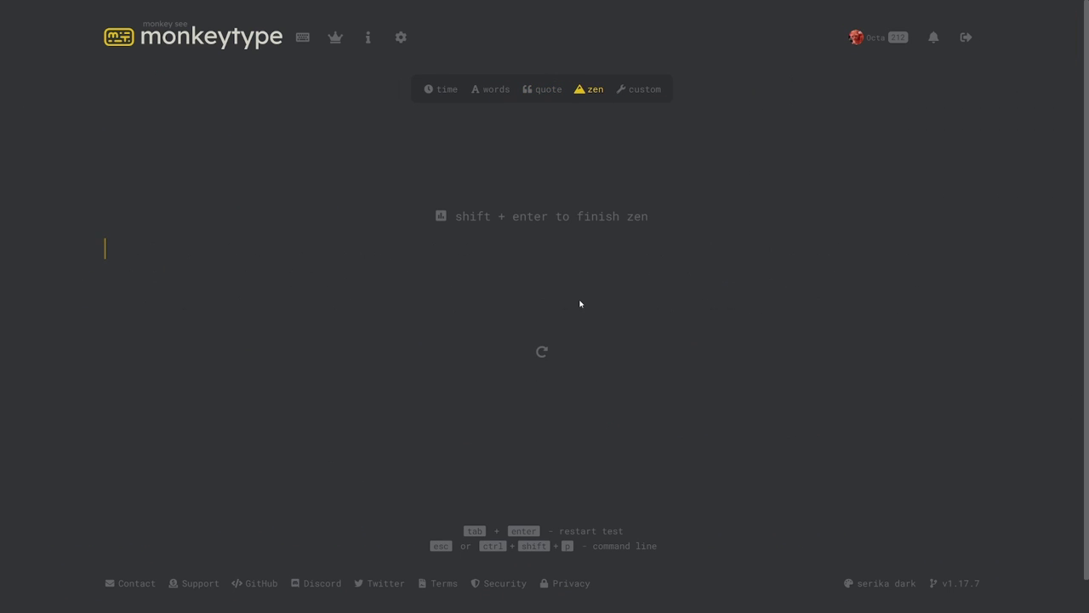
{"action": "type", "text": "Lorem ipsum dolor sit amet etc. etc. etc."}
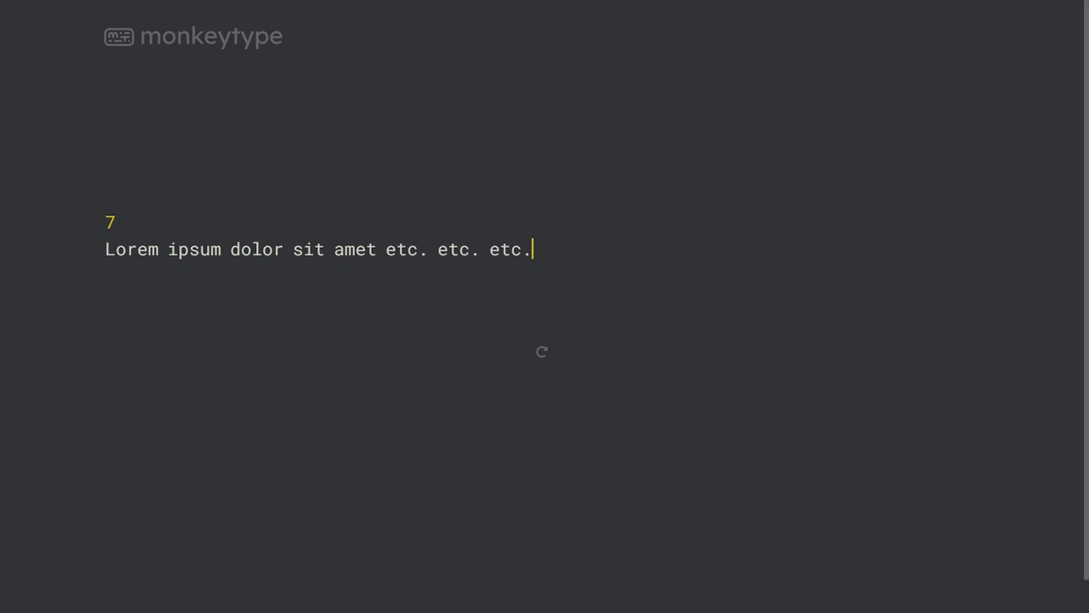
{"action": "key", "text": "shift+Return"}
{"action": "key", "text": "Tab"}
{"action": "key", "text": "Return"}
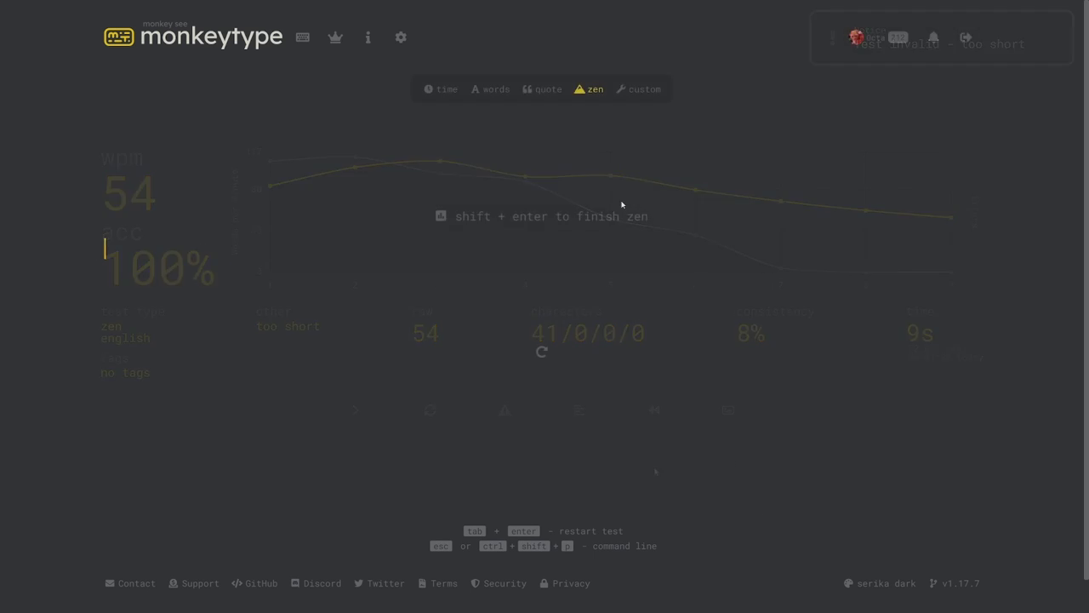
Set the custom mode text to "This is a custom test." and complete the test by typing it.
{"action": "left_click", "coordinate": [644, 89]}
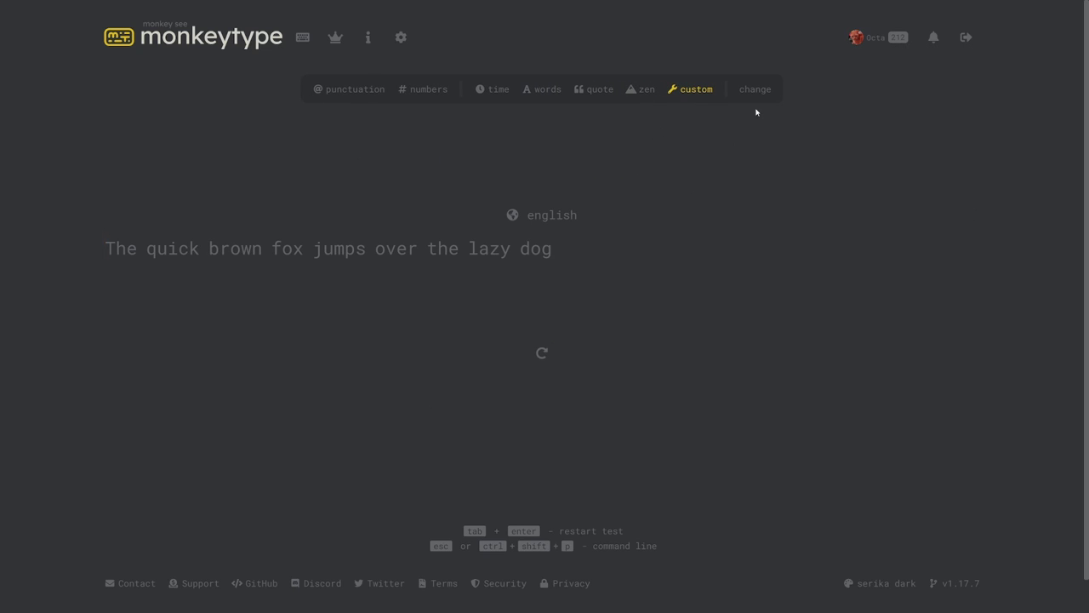
{"action": "left_click", "coordinate": [755, 90]}
{"action": "key", "text": "BackSpace"}
{"action": "type", "text": "This is is a custom test."}
{"action": "left_click", "coordinate": [567, 503]}
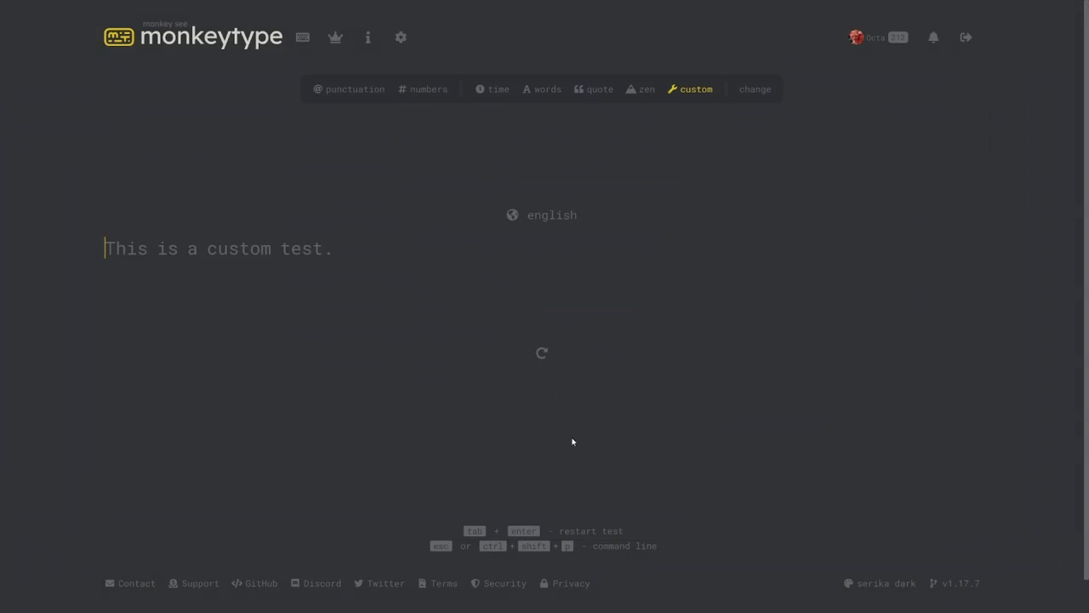
{"action": "type", "text": "This is a custom test."}
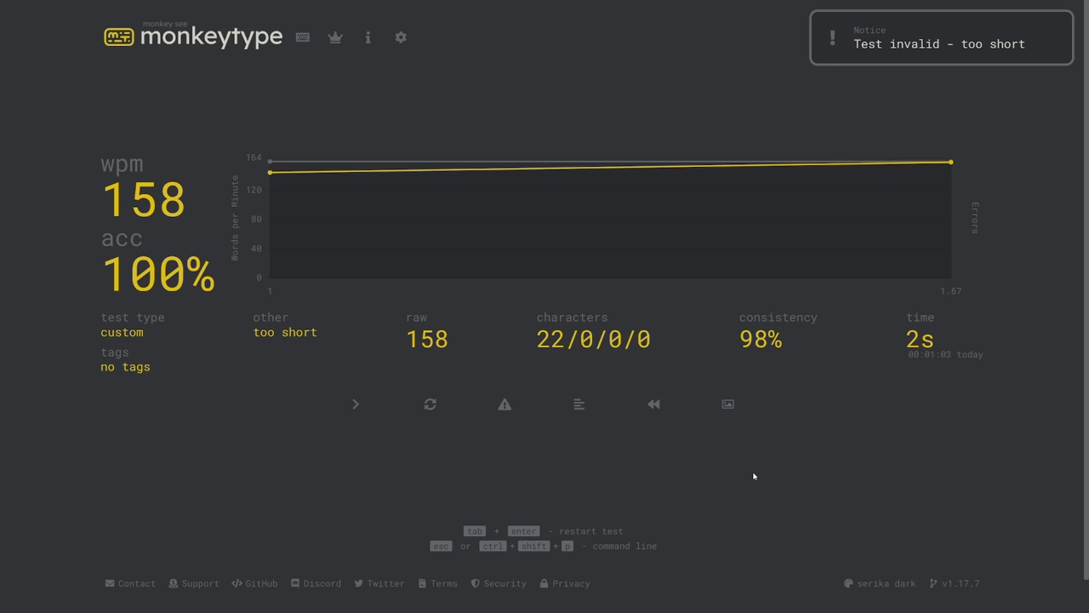
Reset the custom test, open its text settings to review the options, and close them.
{"action": "key", "text": "Tab"}
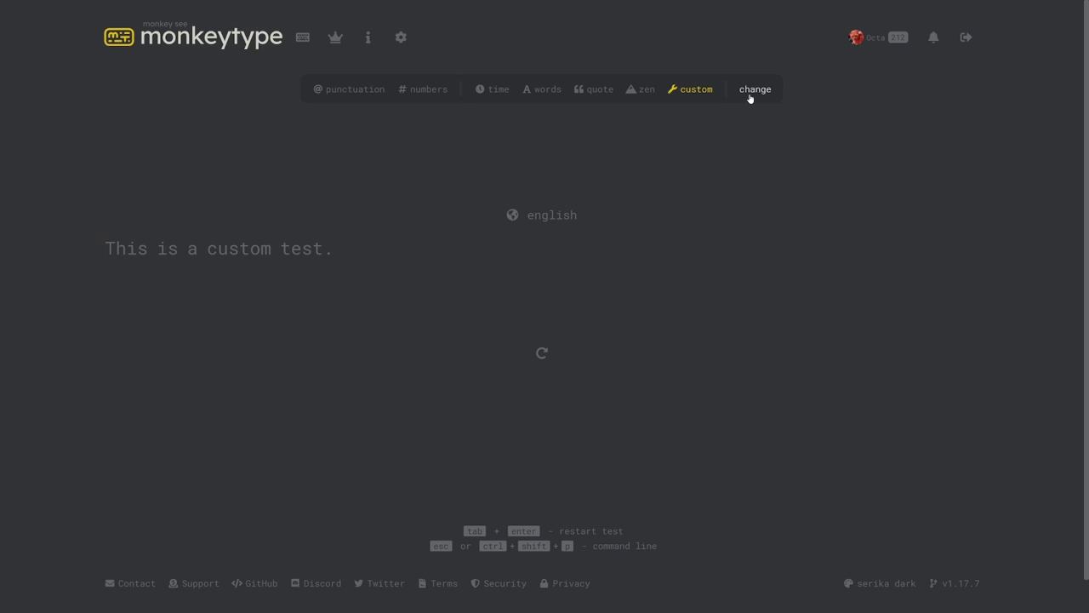
{"action": "left_click", "coordinate": [749, 92]}
{"action": "left_click", "coordinate": [739, 105]}
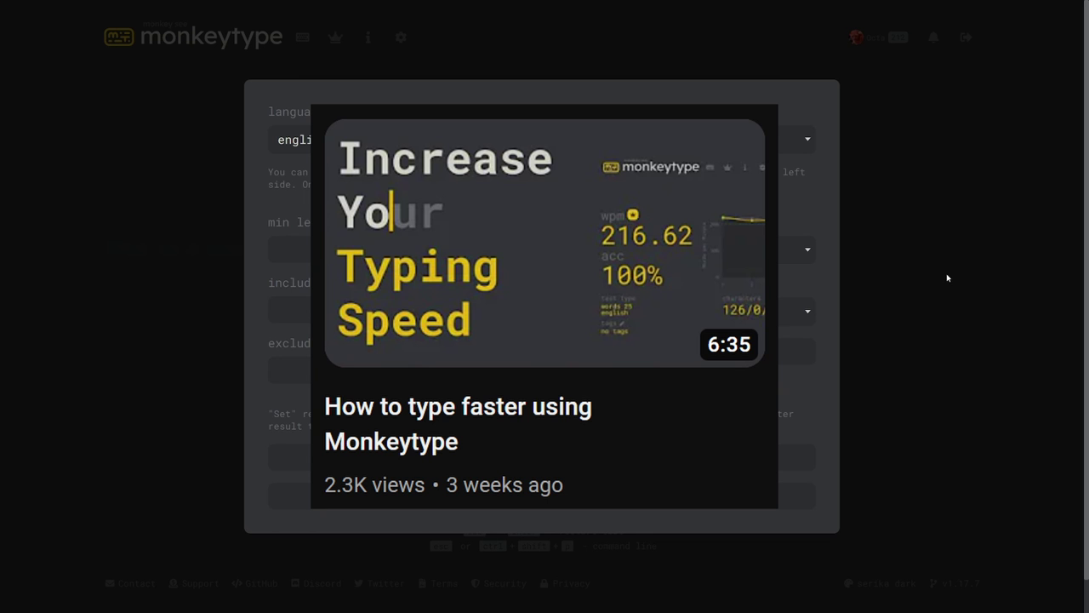
{"action": "key", "text": "Escape"}
Switch to time mode with a 30-second duration and set the test language to english 10k.
{"action": "left_click", "coordinate": [497, 94]}
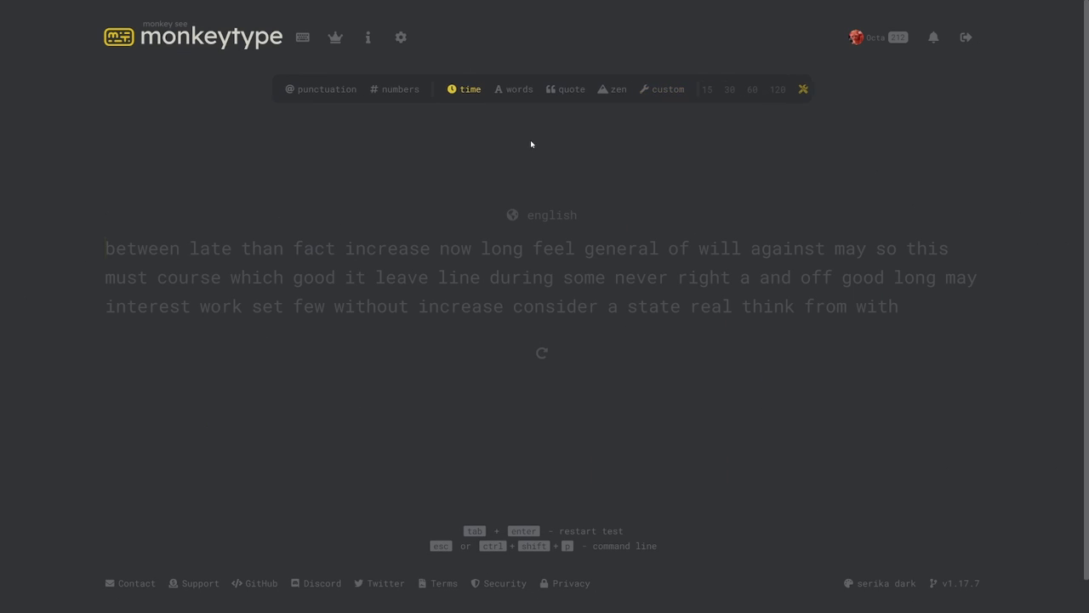
{"action": "left_click", "coordinate": [731, 92]}
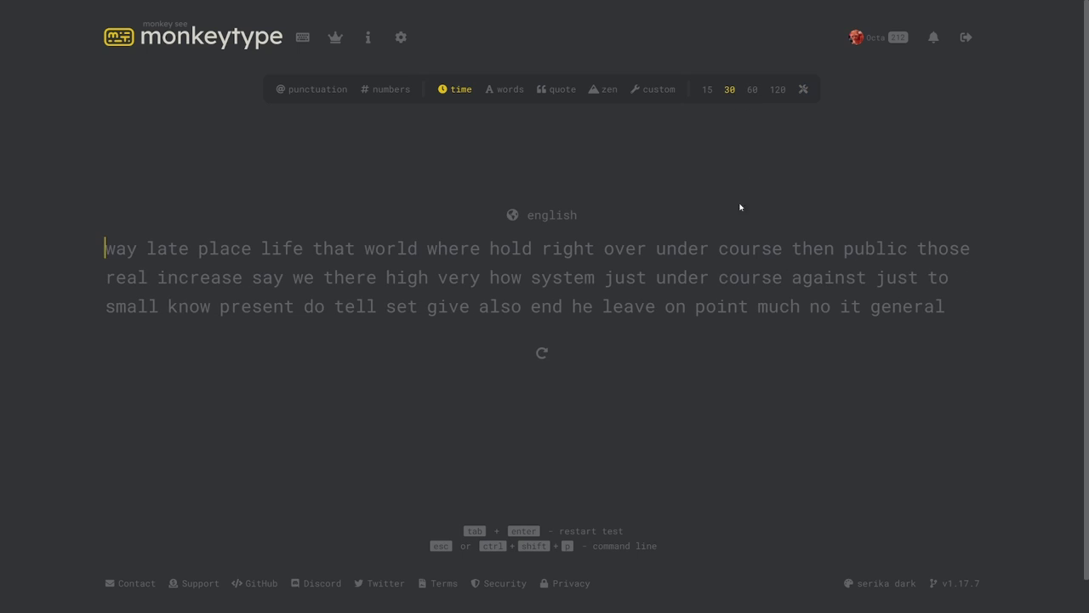
{"action": "left_click", "coordinate": [543, 218]}
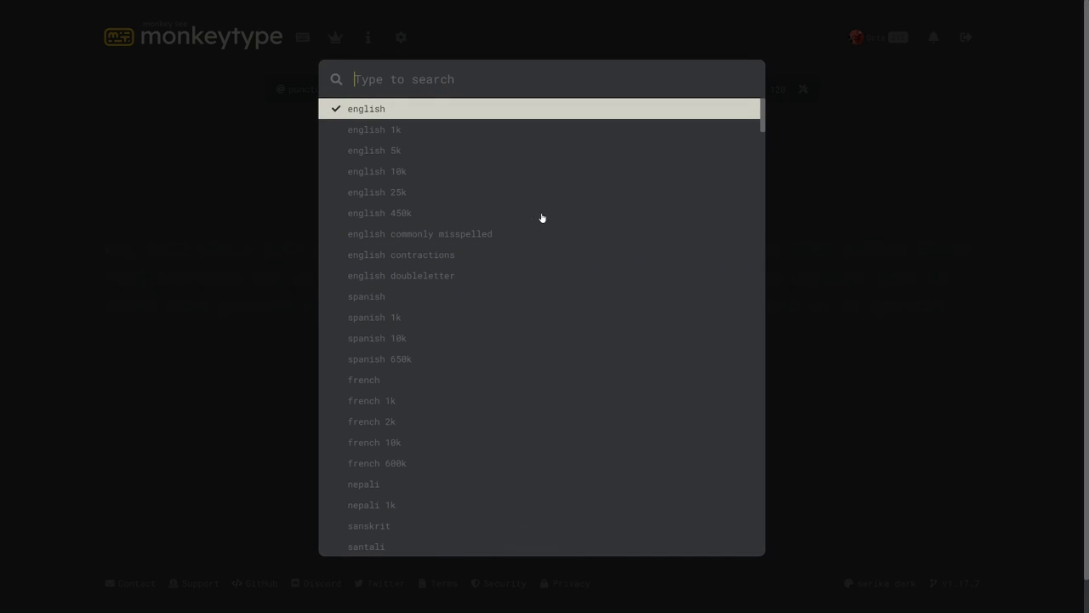
{"action": "left_click", "coordinate": [503, 176]}
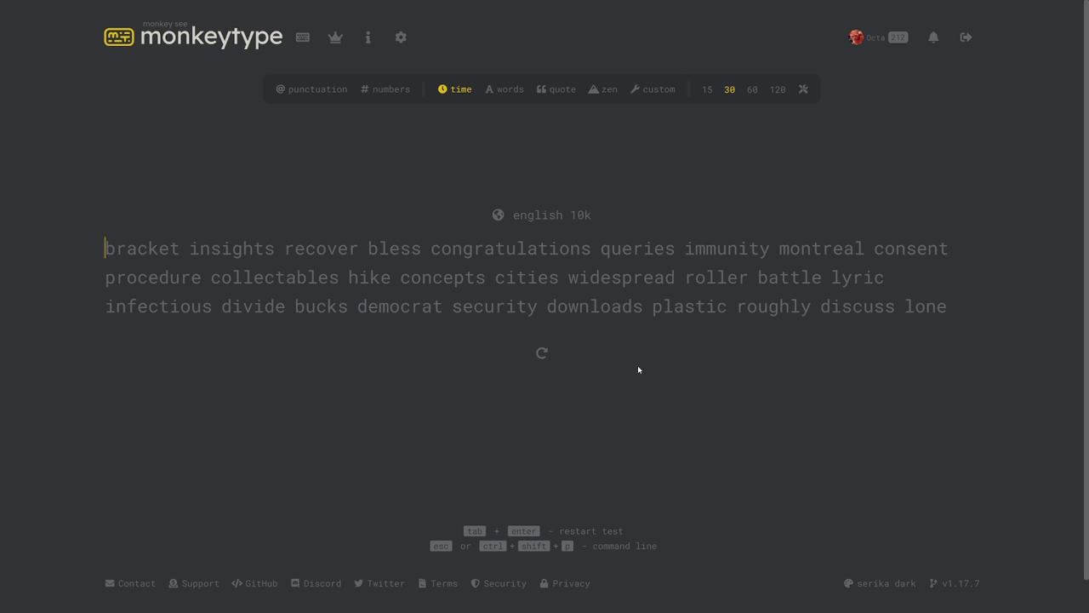
Type the displayed test words in order, from "bracket insights recover bless" through "consent procedure" and into the following word.
{"action": "type", "text": "bracket insights"}
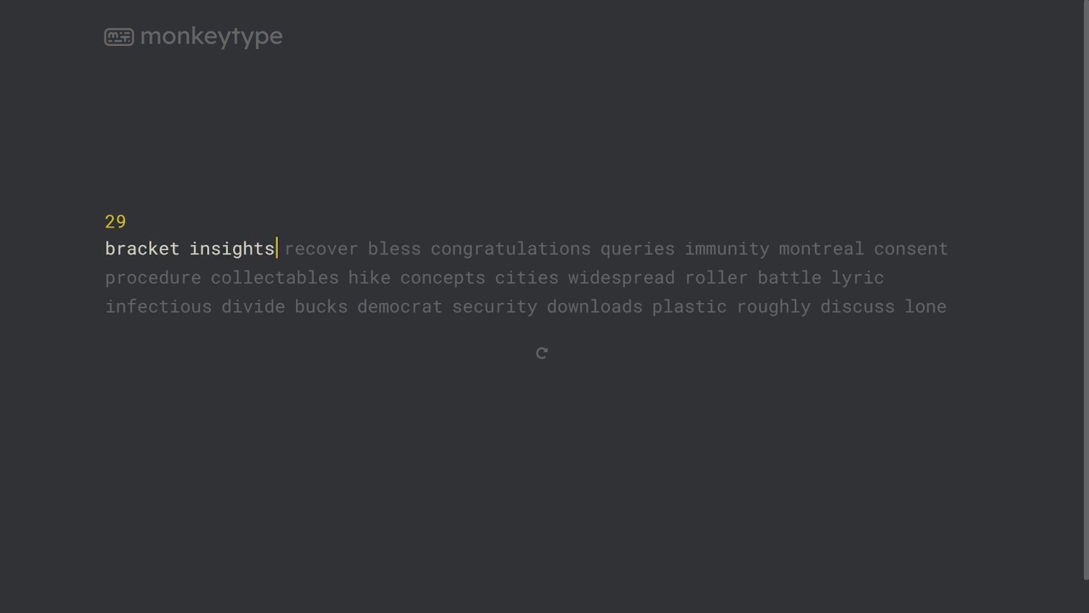
{"action": "type", "text": " recover bless congratula"}
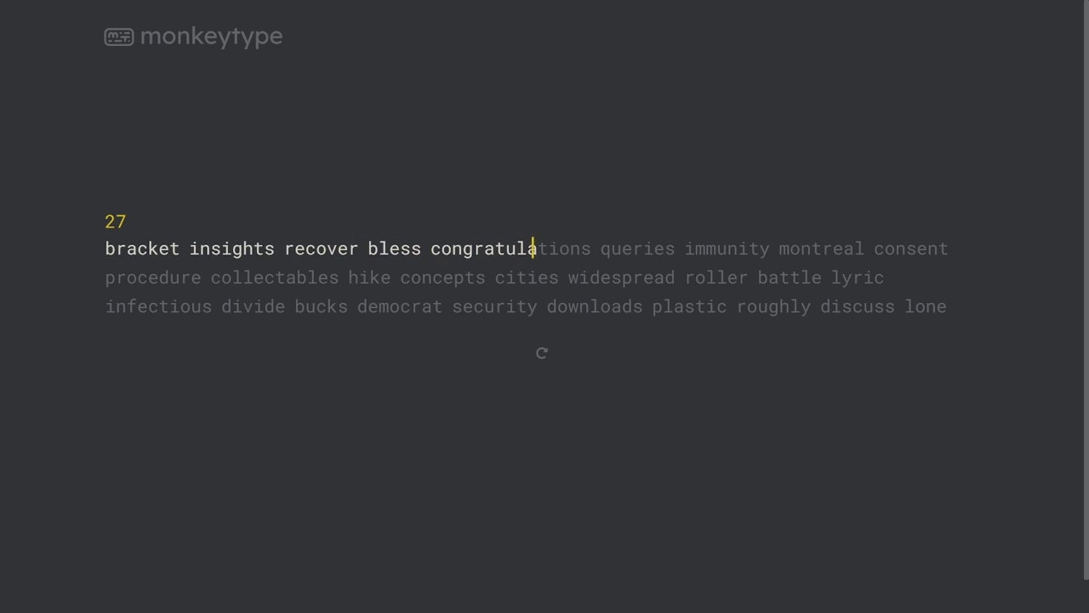
{"action": "type", "text": "tions queries i"}
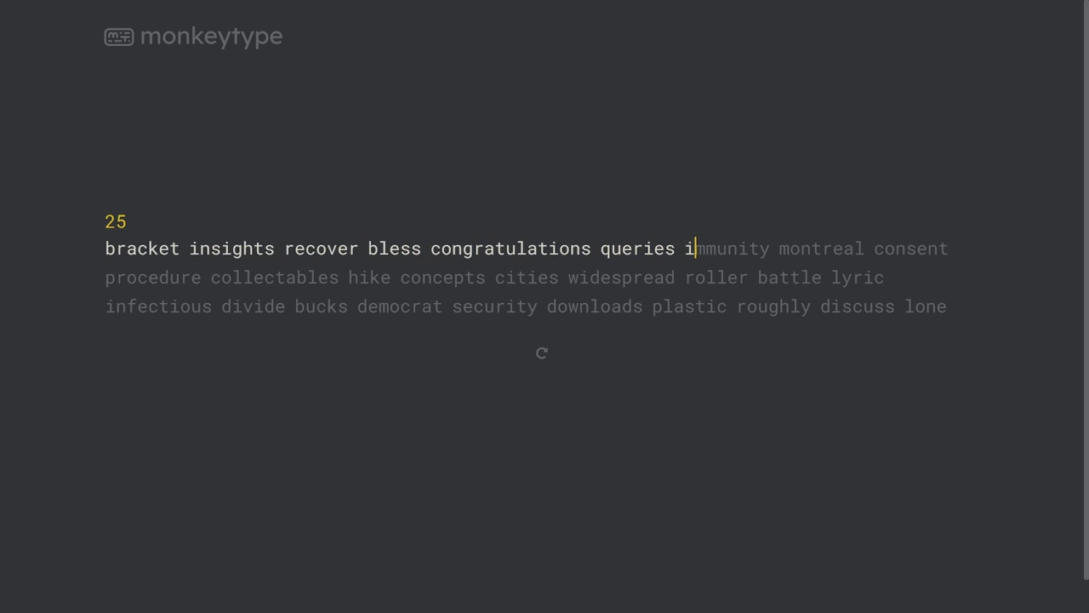
{"action": "type", "text": "mmunity montreal consent p"}
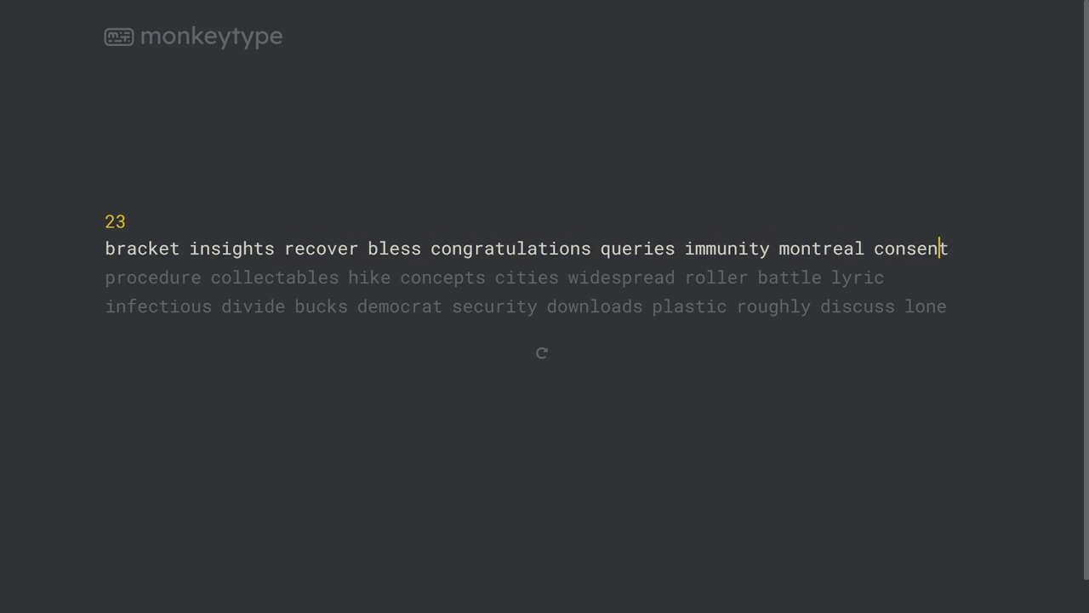
{"action": "type", "text": "rocedure co"}
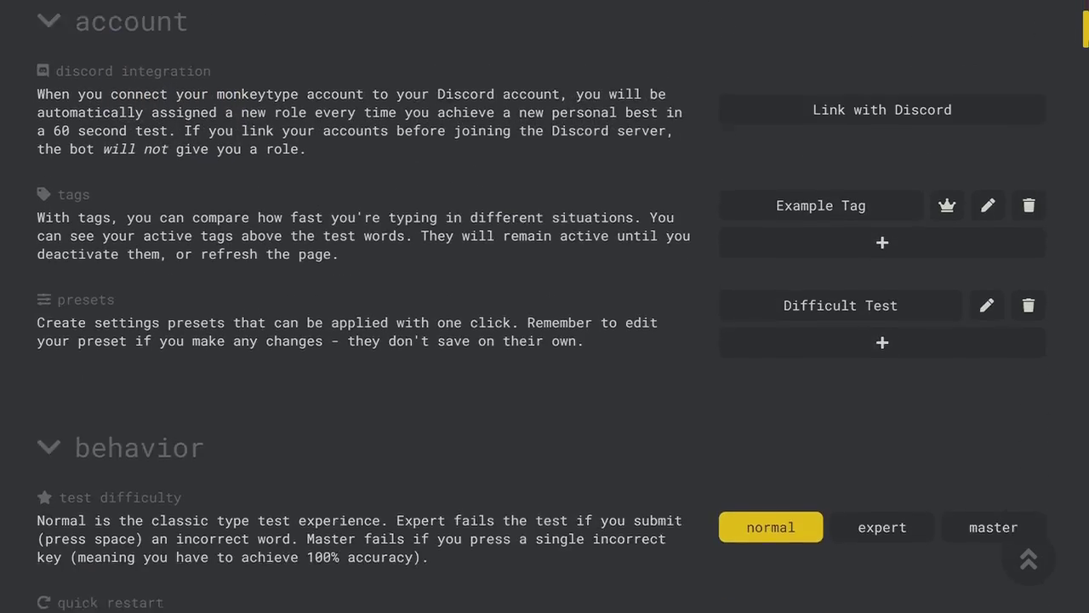
Look through the settings page from the account and behavior sections down to the input and appearance options.
{"action": "scroll", "coordinate": [545, 306], "scroll_direction": "down", "scroll_amount": 6}
{"action": "scroll", "coordinate": [545, 306], "scroll_direction": "down", "scroll_amount": 20}
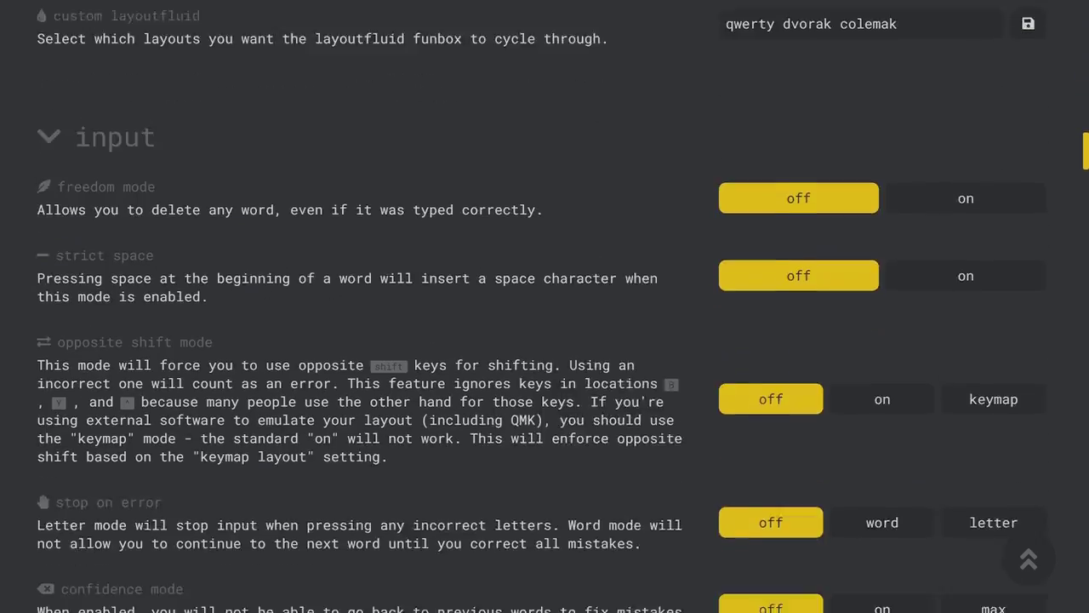
{"action": "scroll", "coordinate": [544, 306], "scroll_direction": "down", "scroll_amount": 20}
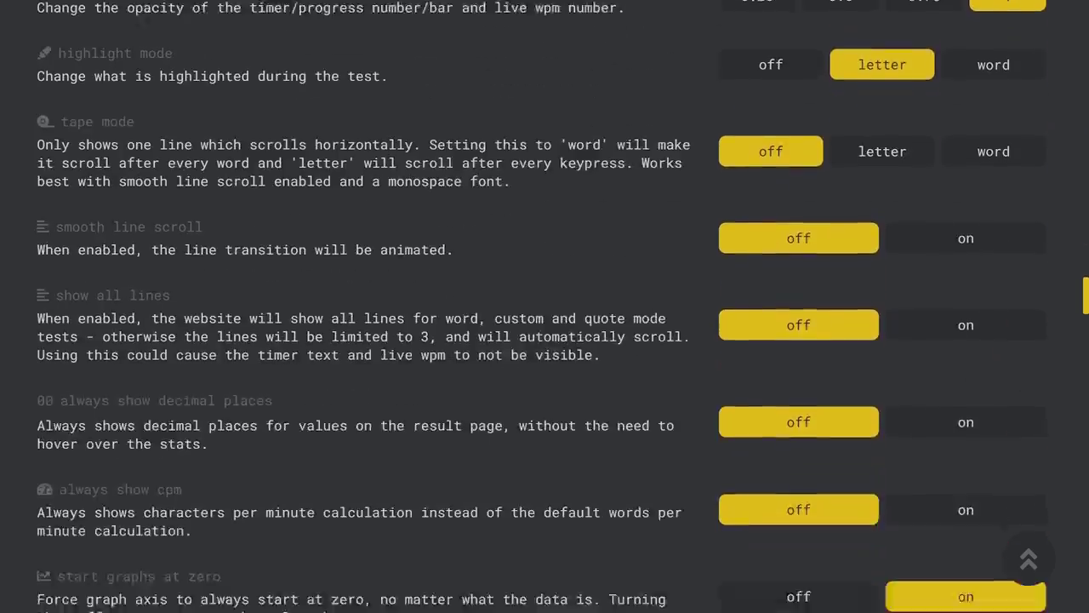
{"action": "scroll", "coordinate": [544, 307], "scroll_direction": "down", "scroll_amount": 12}
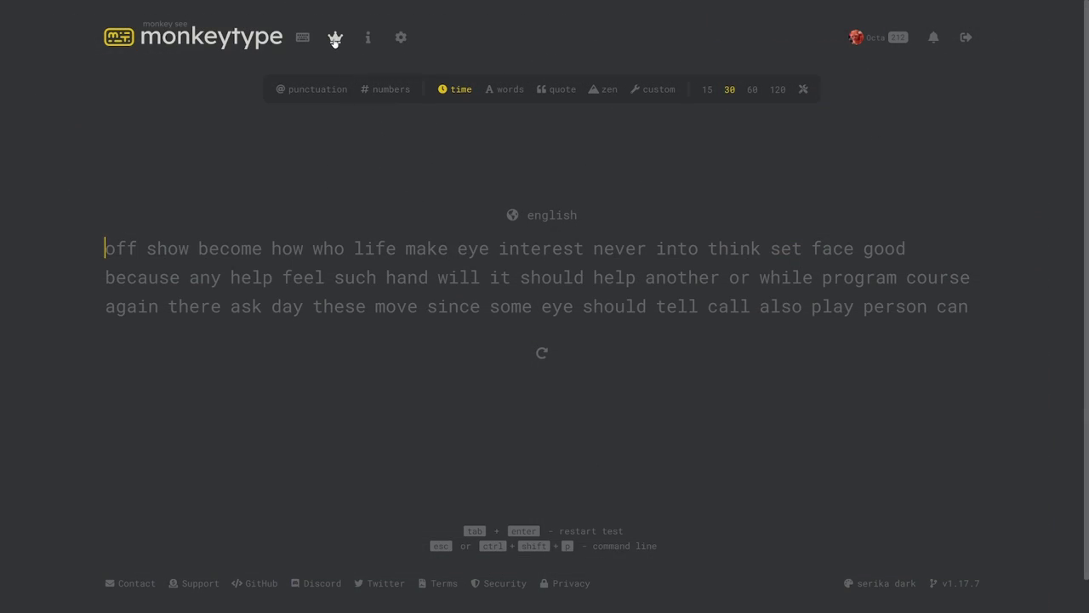
Open the all-time English leaderboards and switch them to the daily rankings.
{"action": "left_click", "coordinate": [336, 38]}
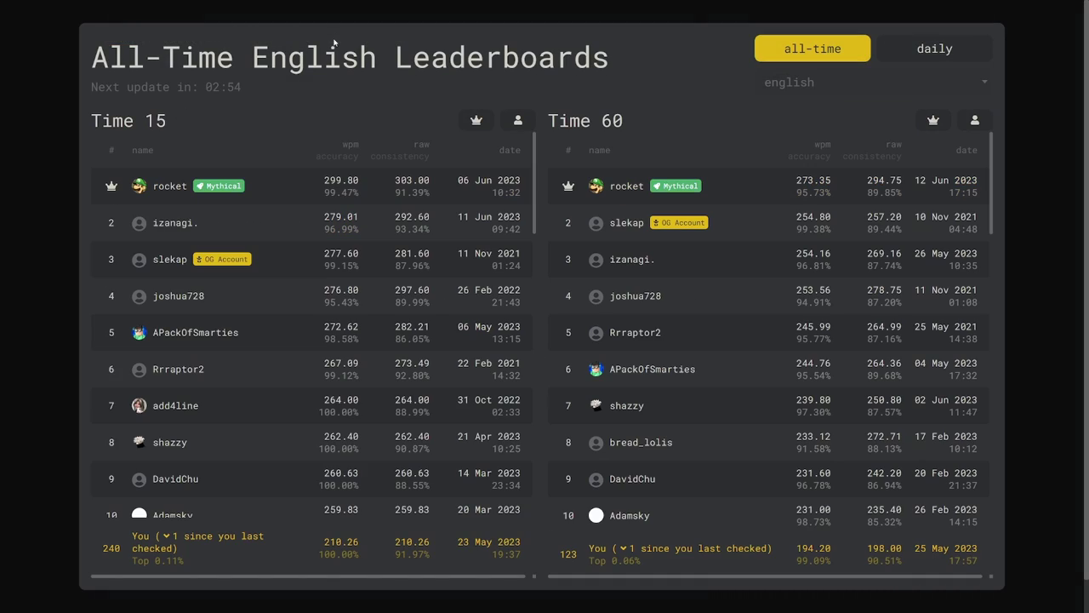
{"action": "left_click", "coordinate": [933, 53]}
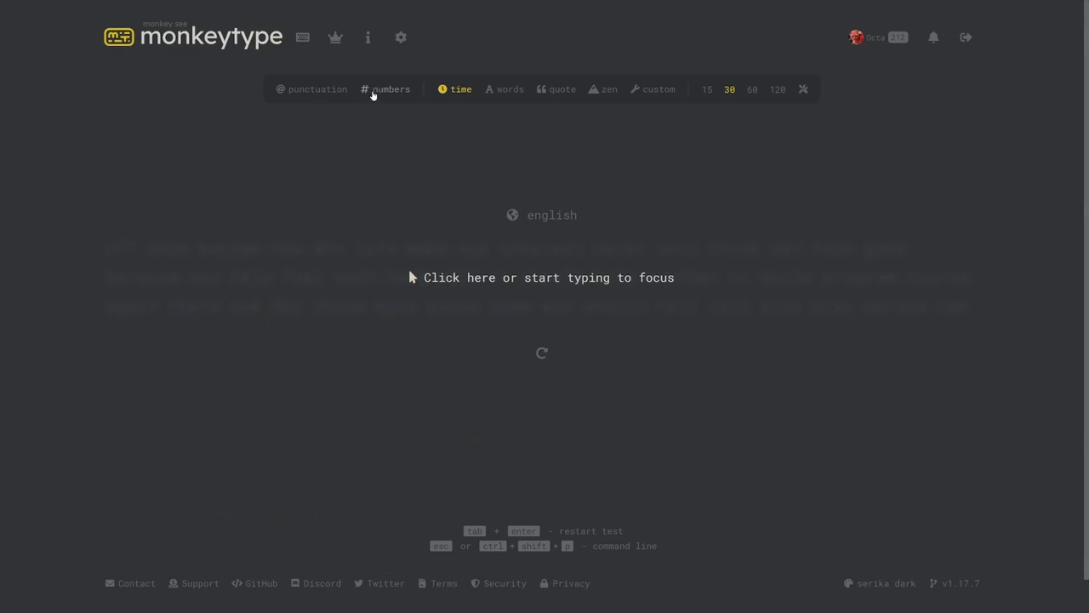
Open the about page, look through its explanations and contributor list, and return to its beginning.
{"action": "left_click", "coordinate": [368, 38]}
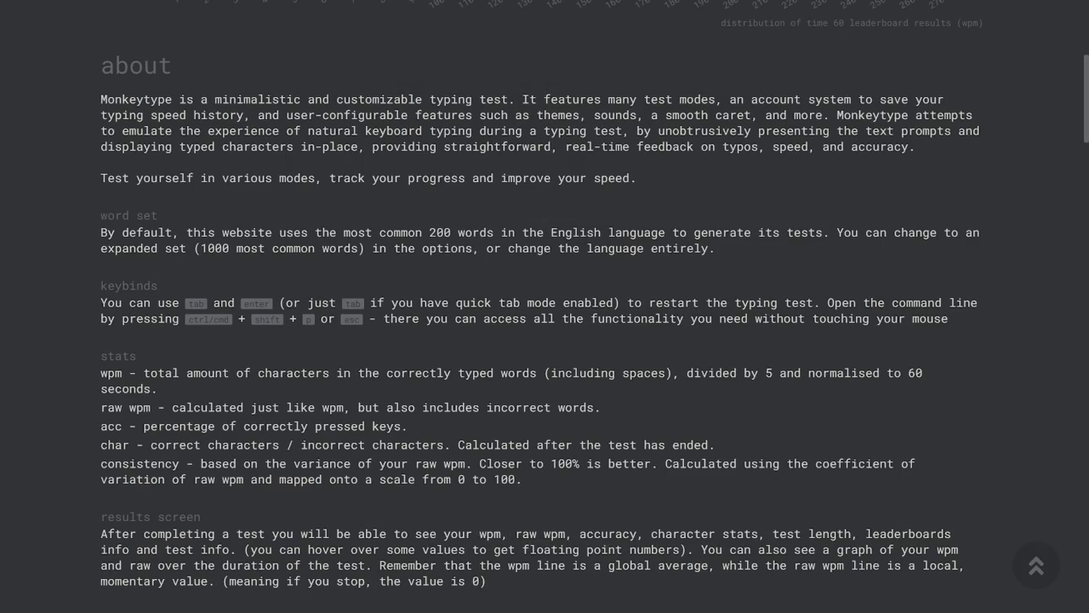
{"action": "scroll", "coordinate": [957, 335], "scroll_direction": "down", "scroll_amount": 20}
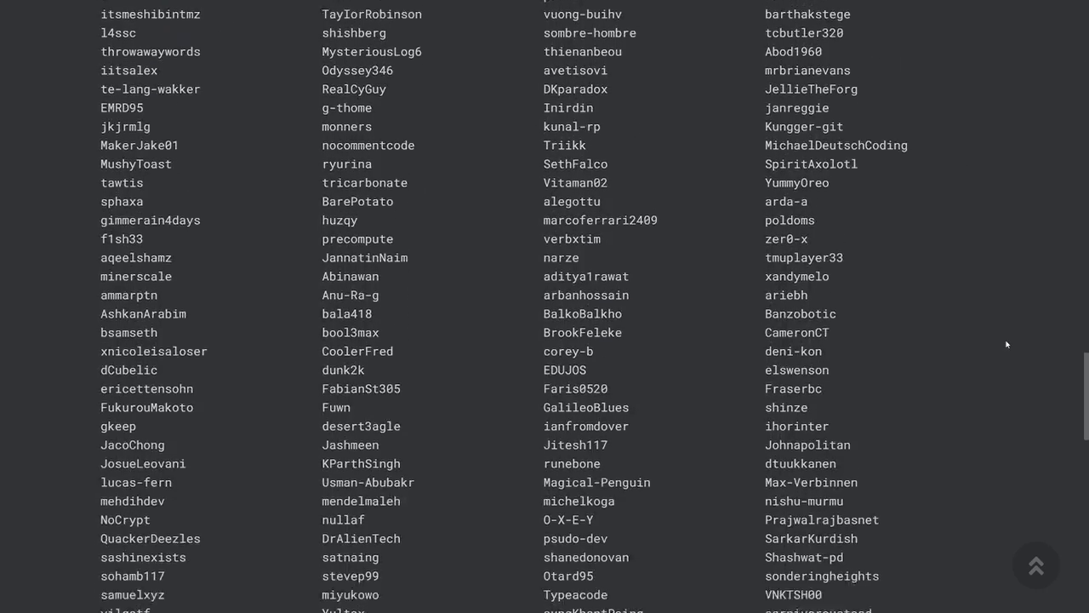
{"action": "scroll", "coordinate": [1006, 344], "scroll_direction": "down", "scroll_amount": 10}
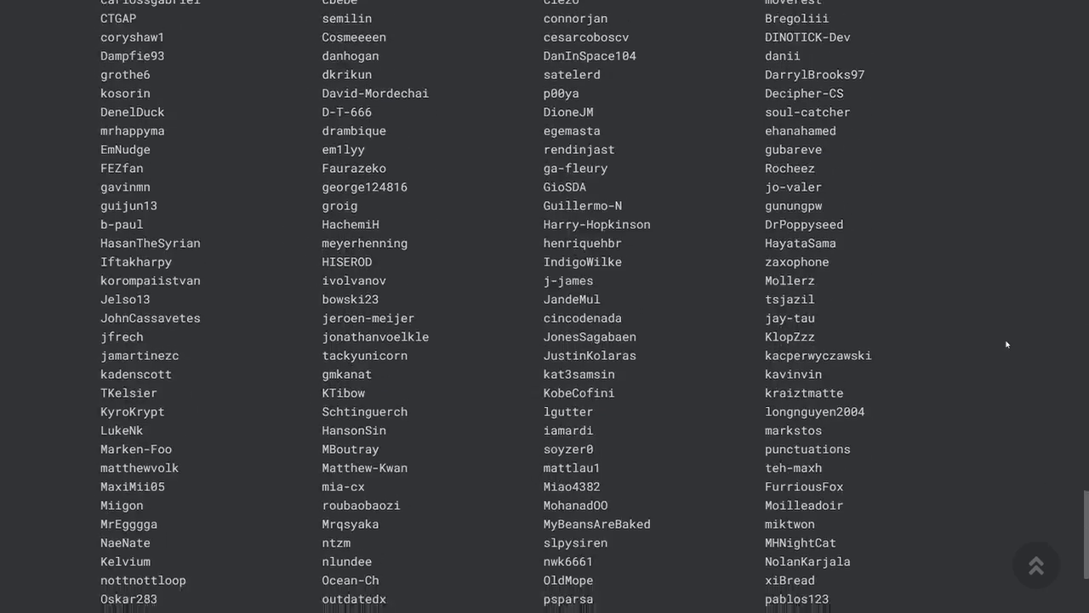
{"action": "scroll", "coordinate": [1006, 343], "scroll_direction": "down", "scroll_amount": 5}
{"action": "left_click", "coordinate": [1036, 565]}
Show the advanced result filters on the account page, look through them, and copy the profile's public link.
{"action": "left_click", "coordinate": [875, 39]}
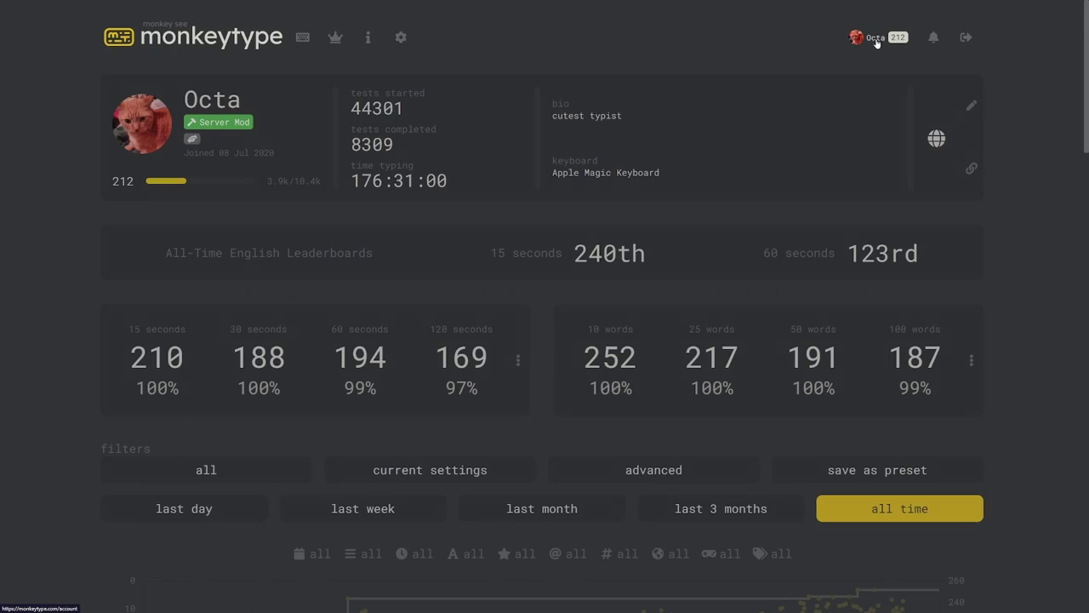
{"action": "scroll", "coordinate": [1067, 307], "scroll_direction": "down", "scroll_amount": 20}
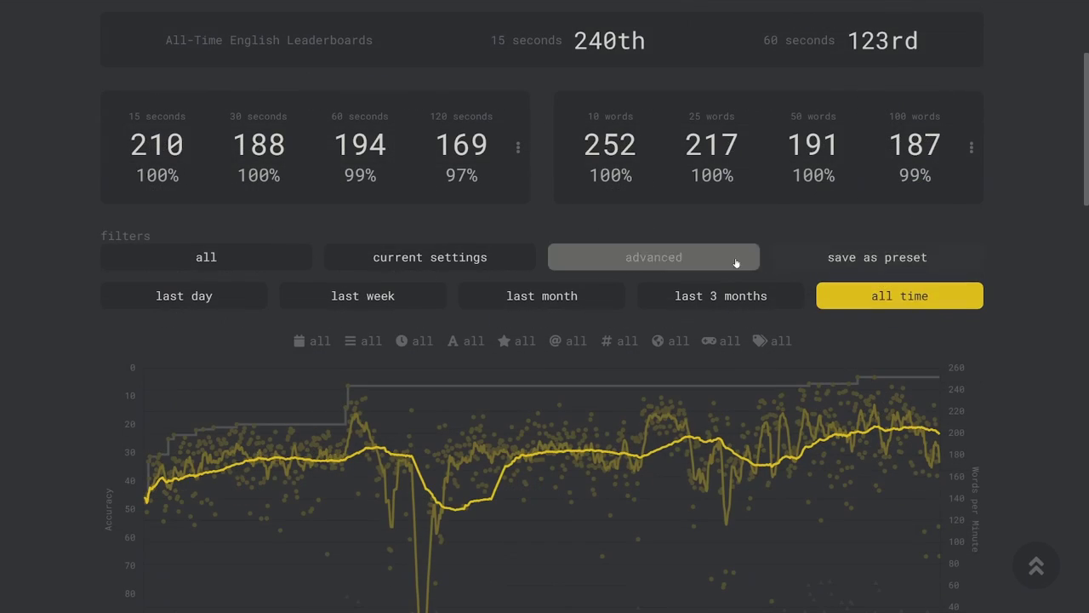
{"action": "left_click", "coordinate": [658, 263]}
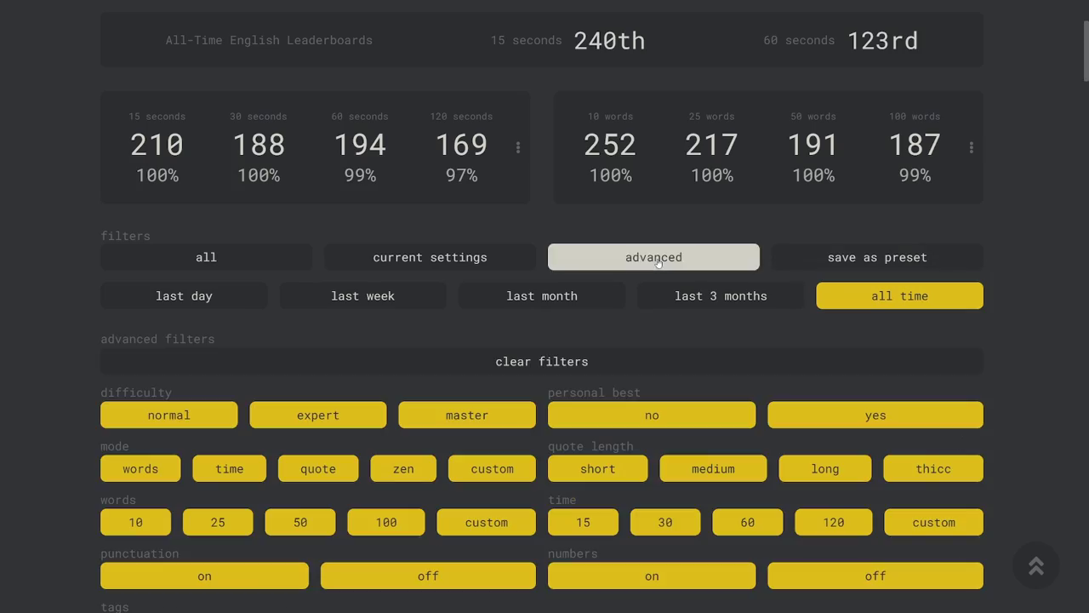
{"action": "scroll", "coordinate": [658, 263], "scroll_direction": "down", "scroll_amount": 12}
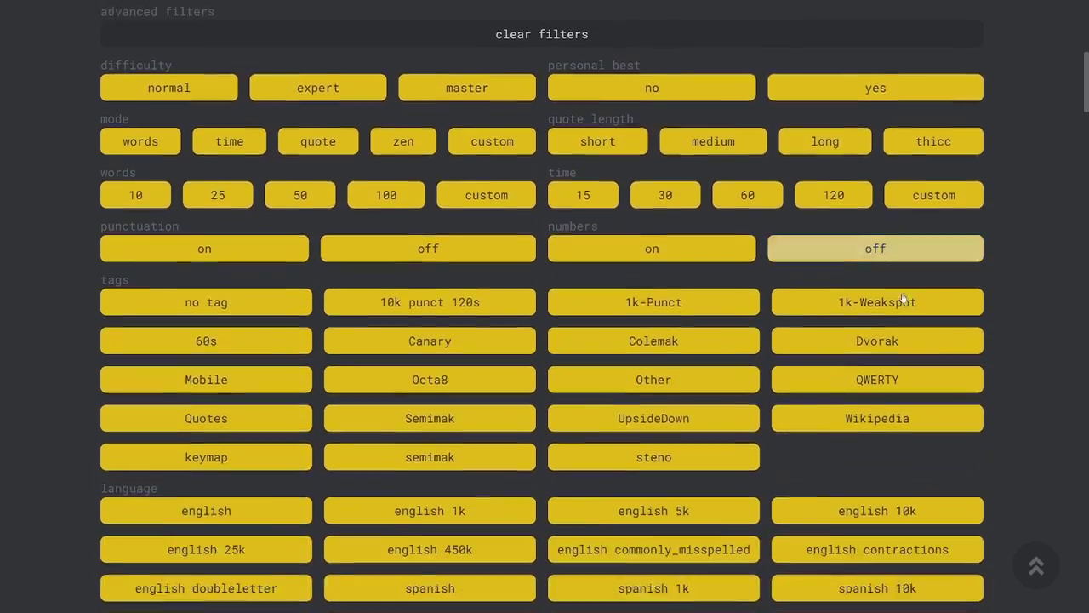
{"action": "scroll", "coordinate": [957, 304], "scroll_direction": "down", "scroll_amount": 10}
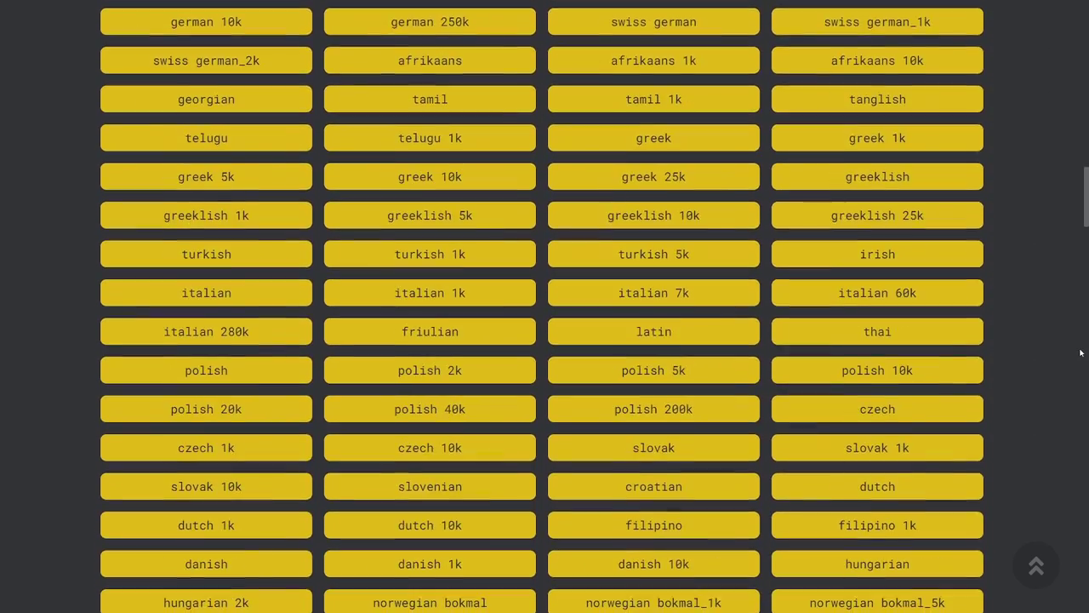
{"action": "scroll", "coordinate": [1062, 352], "scroll_direction": "down", "scroll_amount": 16}
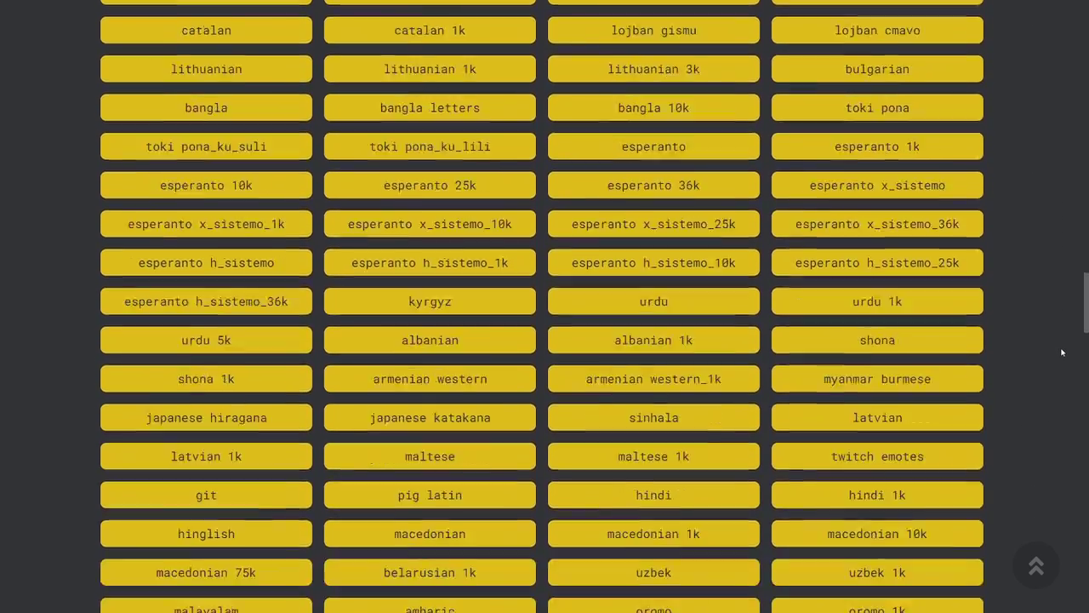
{"action": "scroll", "coordinate": [1062, 351], "scroll_direction": "down", "scroll_amount": 5}
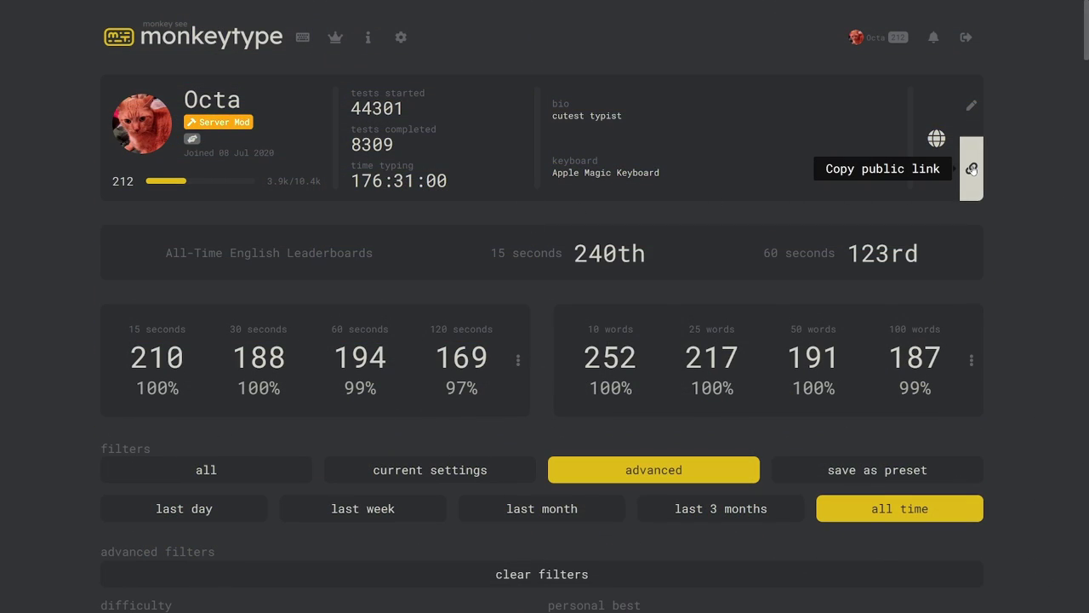
{"action": "left_click", "coordinate": [971, 170]}
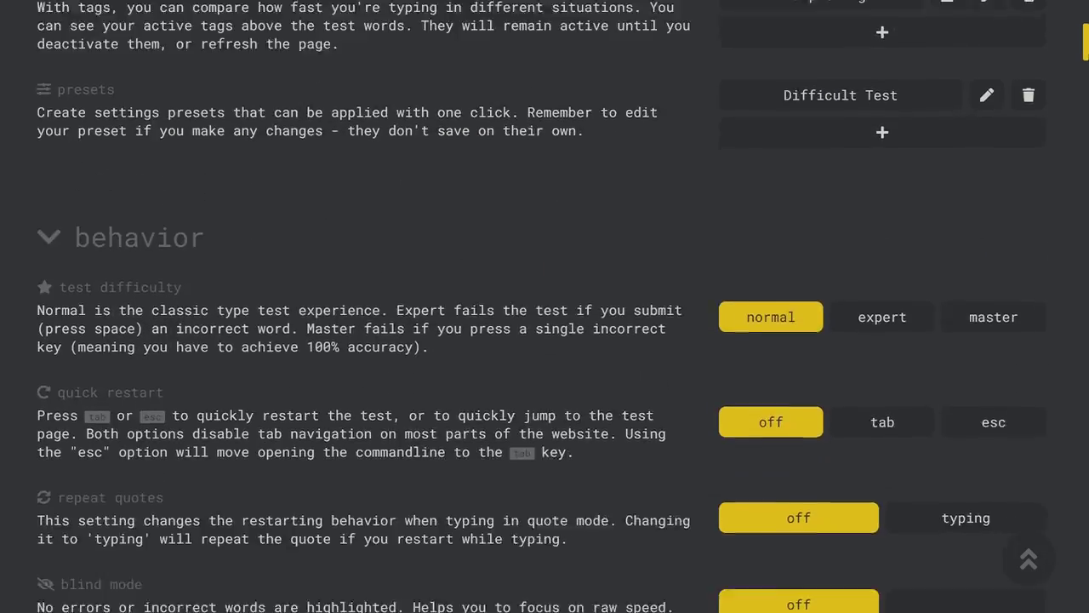
Examine the settings from behavior through input, sound and hide elements, highlighting the "key tips" and "test difficulty" headings.
{"action": "scroll", "coordinate": [544, 307], "scroll_direction": "down", "scroll_amount": 15}
{"action": "scroll", "coordinate": [545, 306], "scroll_direction": "down", "scroll_amount": 20}
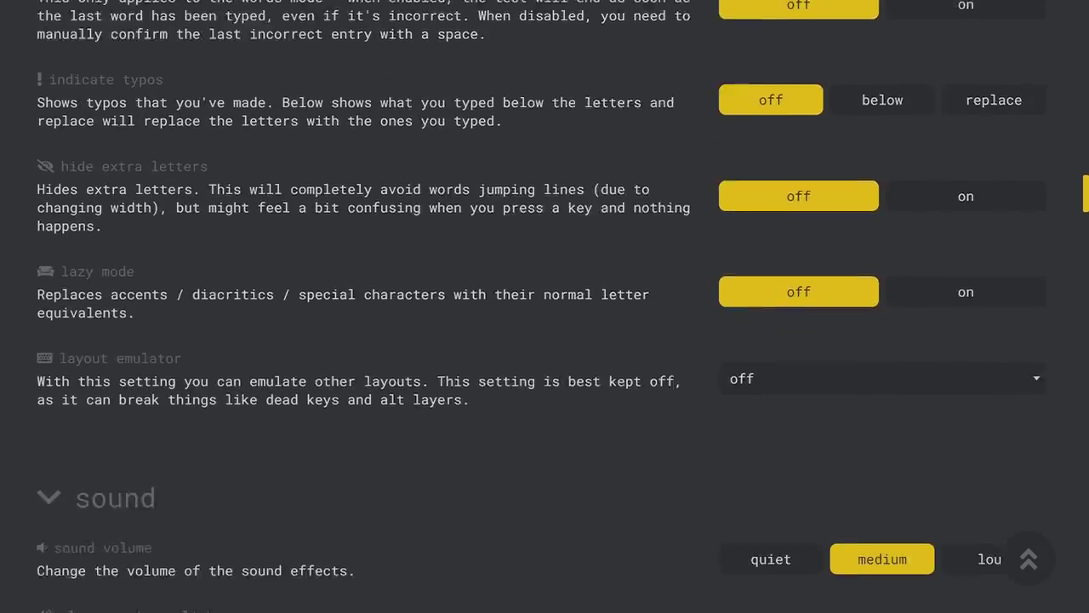
{"action": "scroll", "coordinate": [544, 306], "scroll_direction": "down", "scroll_amount": 15}
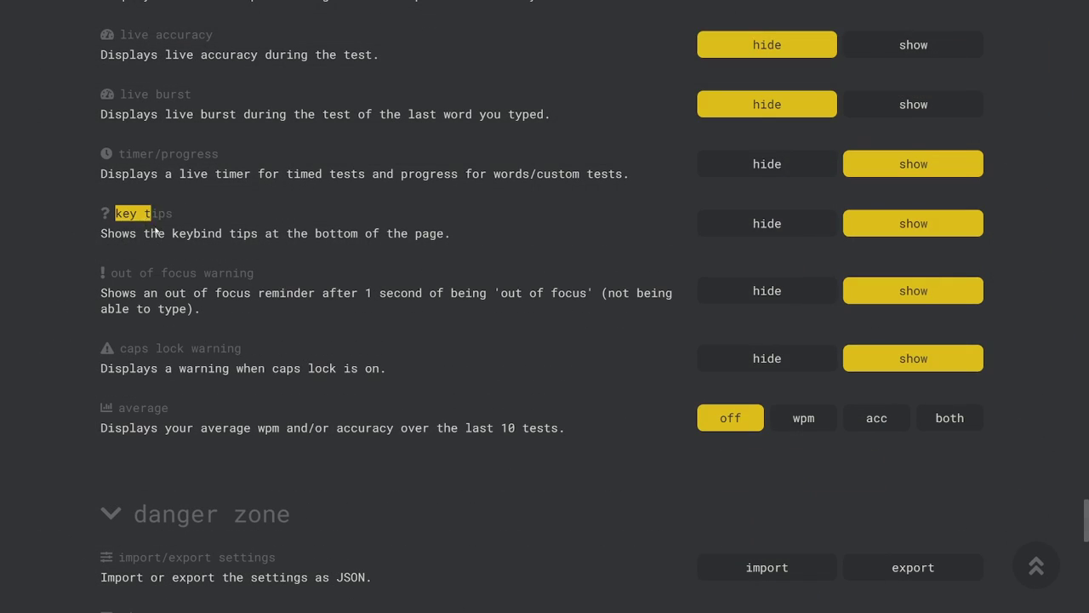
{"action": "left_click_drag", "start_coordinate": [156, 230], "coordinate": [463, 375]}
{"action": "left_click_drag", "start_coordinate": [59, 277], "coordinate": [88, 282]}
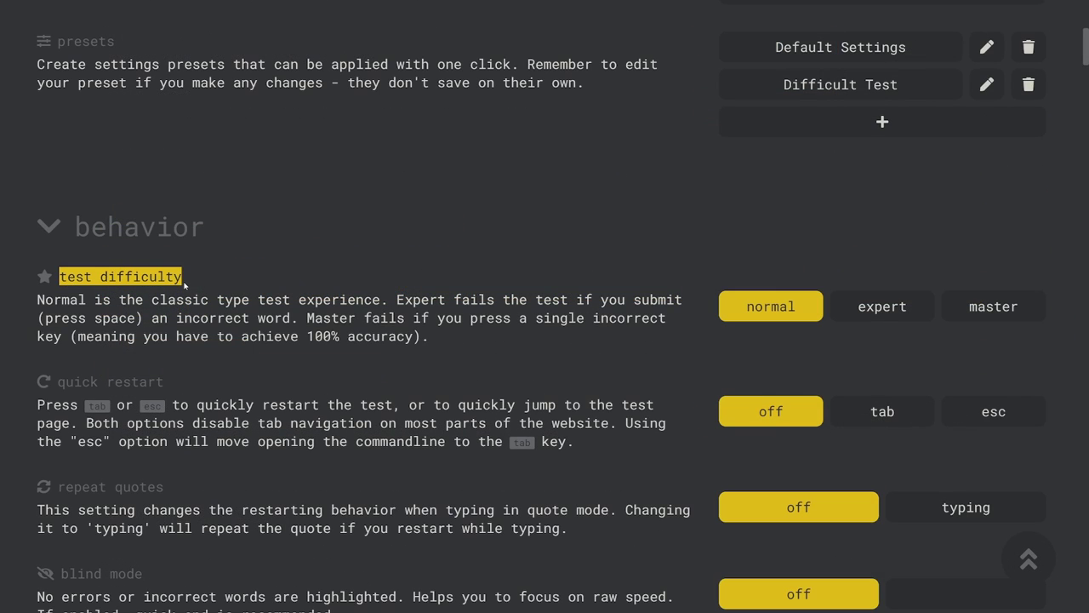
{"action": "left_click", "coordinate": [307, 280]}
Activate Example Tag in the account section of the settings and return to the typing test.
{"action": "scroll", "coordinate": [306, 281], "scroll_direction": "up", "scroll_amount": 6}
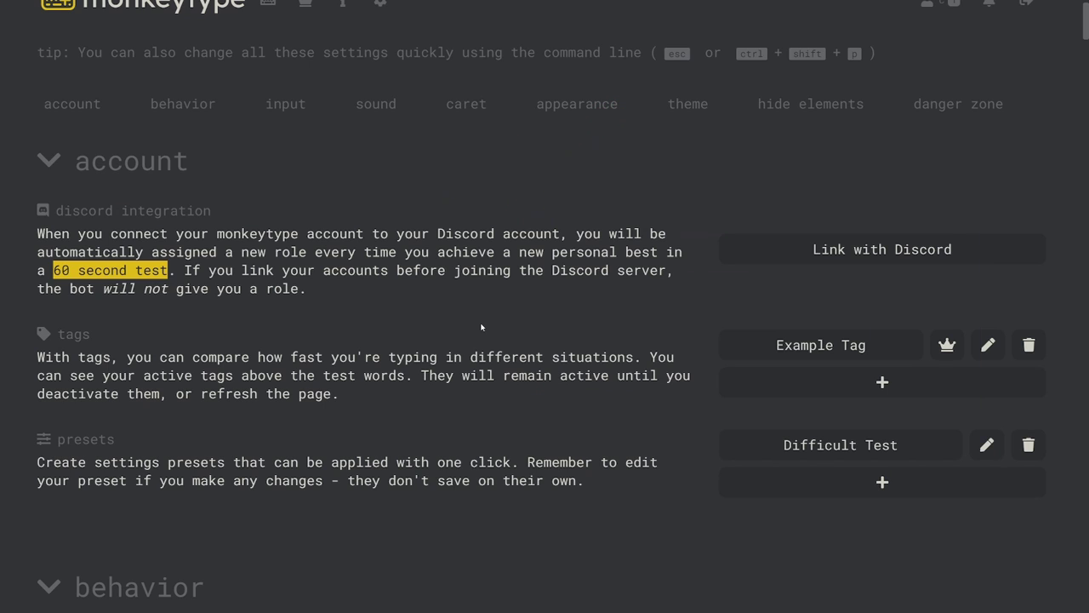
{"action": "scroll", "coordinate": [822, 258], "scroll_direction": "down", "scroll_amount": 1}
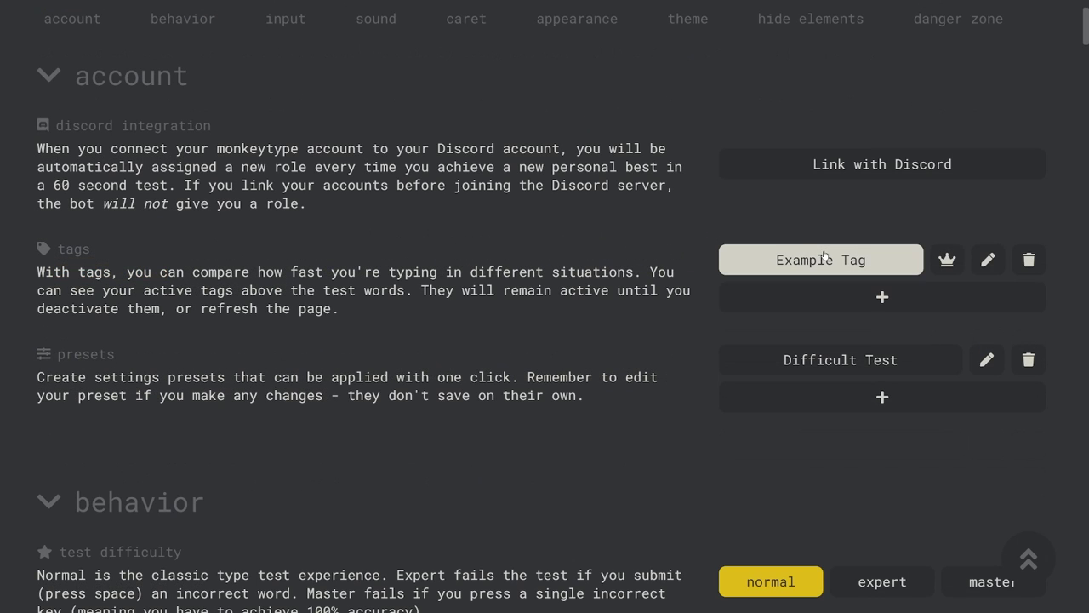
{"action": "left_click", "coordinate": [824, 255]}
{"action": "scroll", "coordinate": [475, 314], "scroll_direction": "up", "scroll_amount": 1}
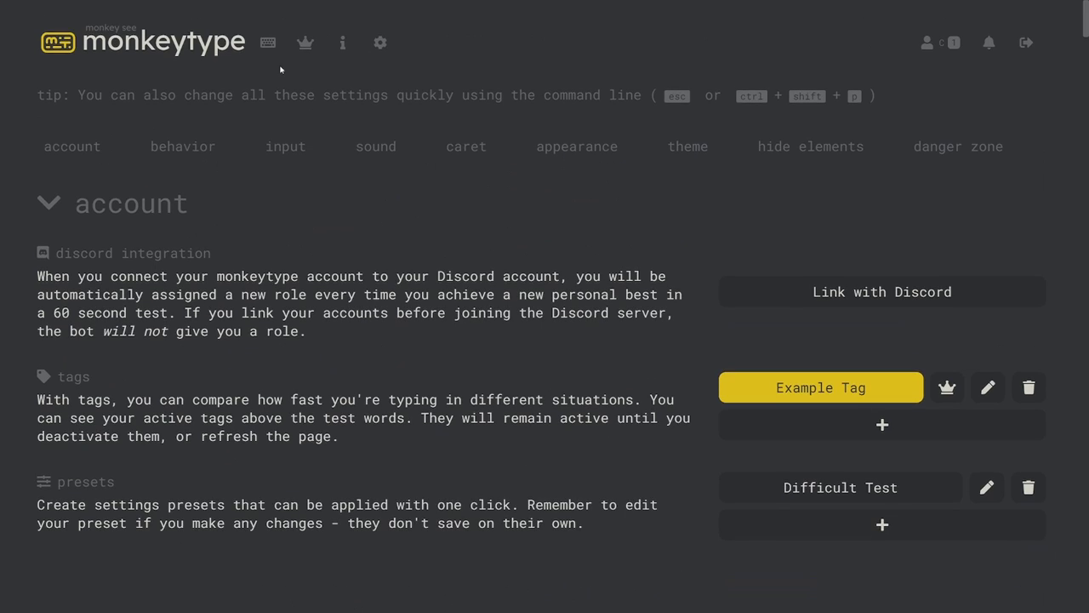
{"action": "left_click", "coordinate": [269, 44]}
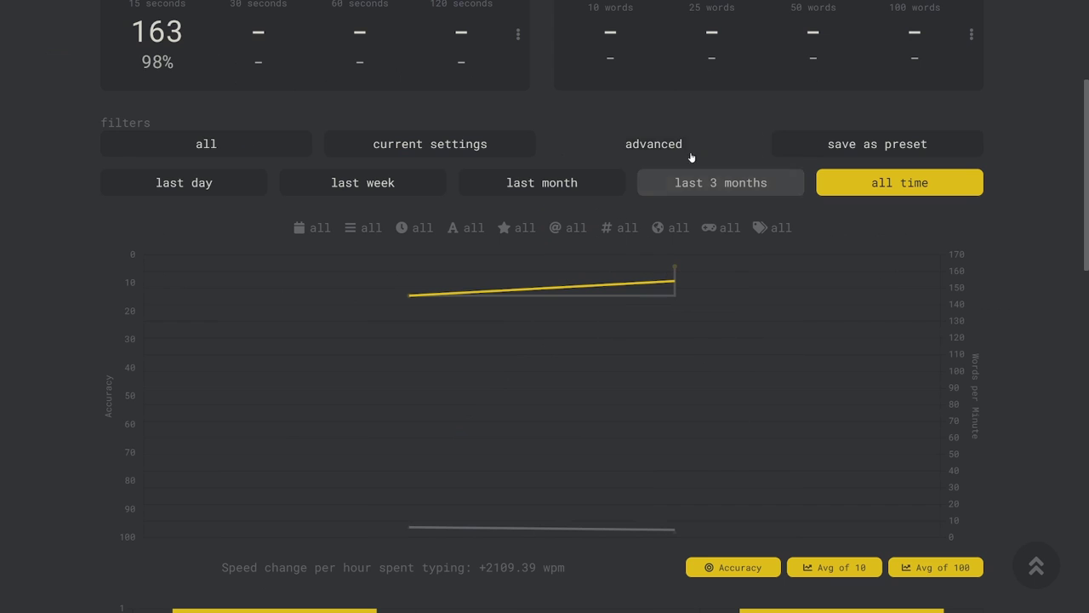
Expand the advanced result filters on the account page and find the tags filter with Example Tag.
{"action": "left_click", "coordinate": [672, 145]}
{"action": "scroll", "coordinate": [511, 275], "scroll_direction": "down", "scroll_amount": 4}
{"action": "scroll", "coordinate": [408, 280], "scroll_direction": "up", "scroll_amount": 1}
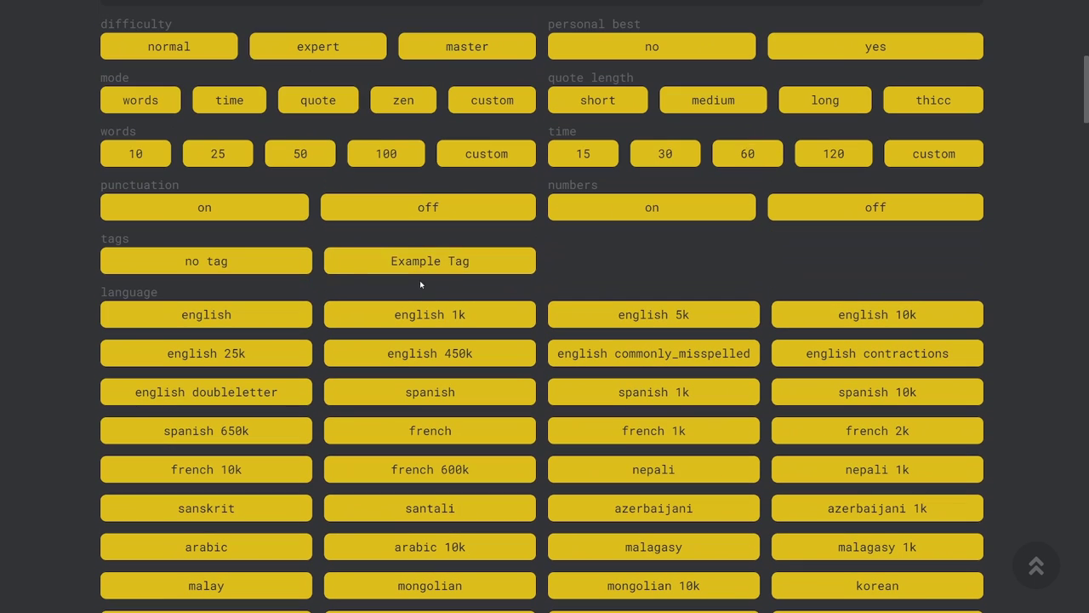
Exclude results without a tag from the account filters, leaving only Example Tag, and view the filtered results table.
{"action": "left_click", "coordinate": [294, 261]}
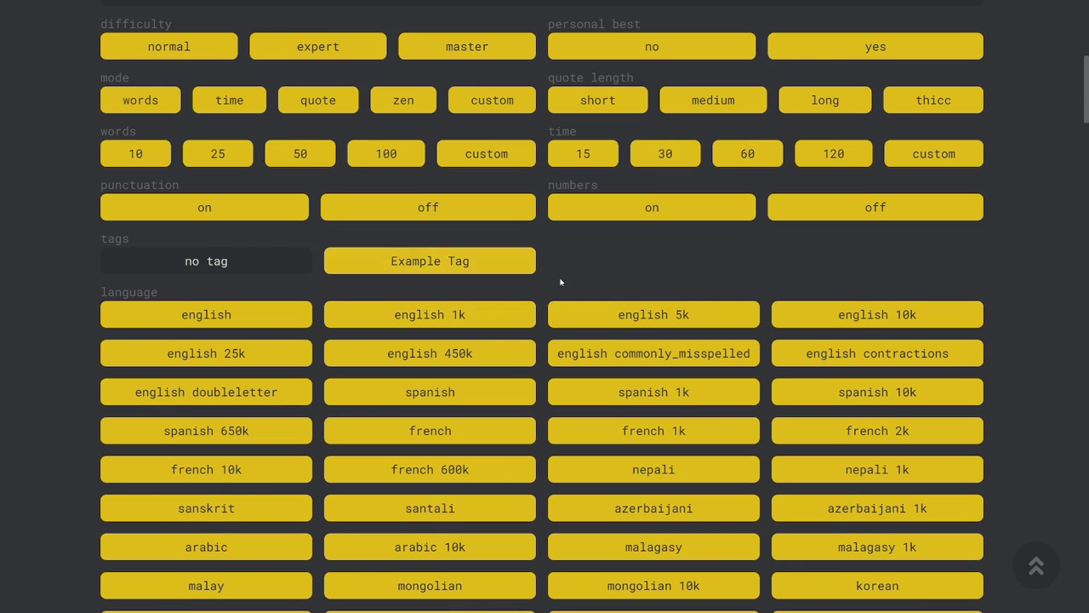
{"action": "scroll", "coordinate": [561, 281], "scroll_direction": "up", "scroll_amount": 6}
{"action": "left_click", "coordinate": [705, 398]}
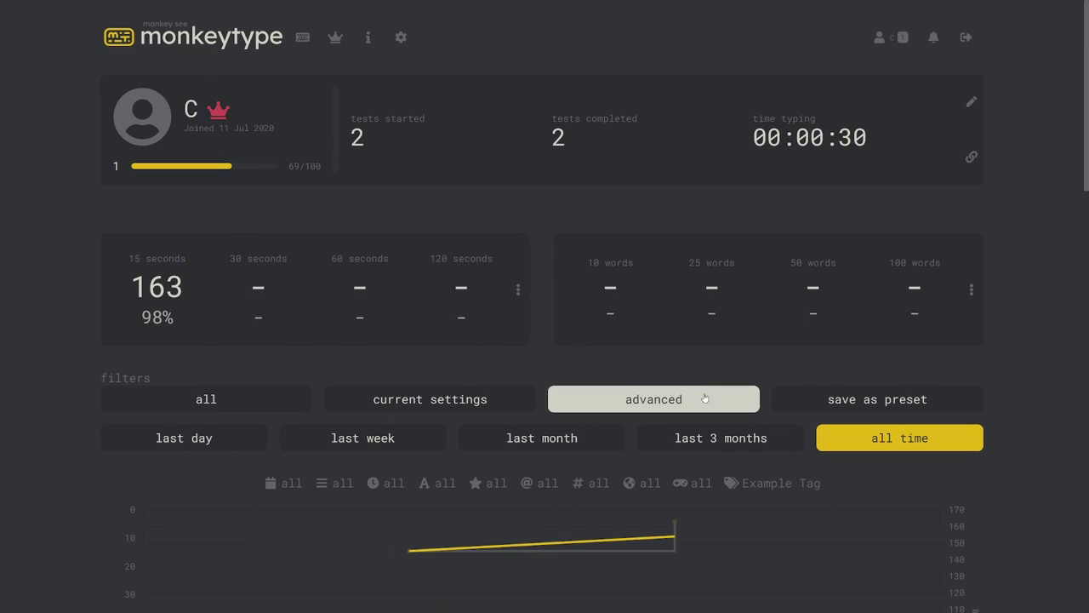
{"action": "scroll", "coordinate": [706, 398], "scroll_direction": "down", "scroll_amount": 15}
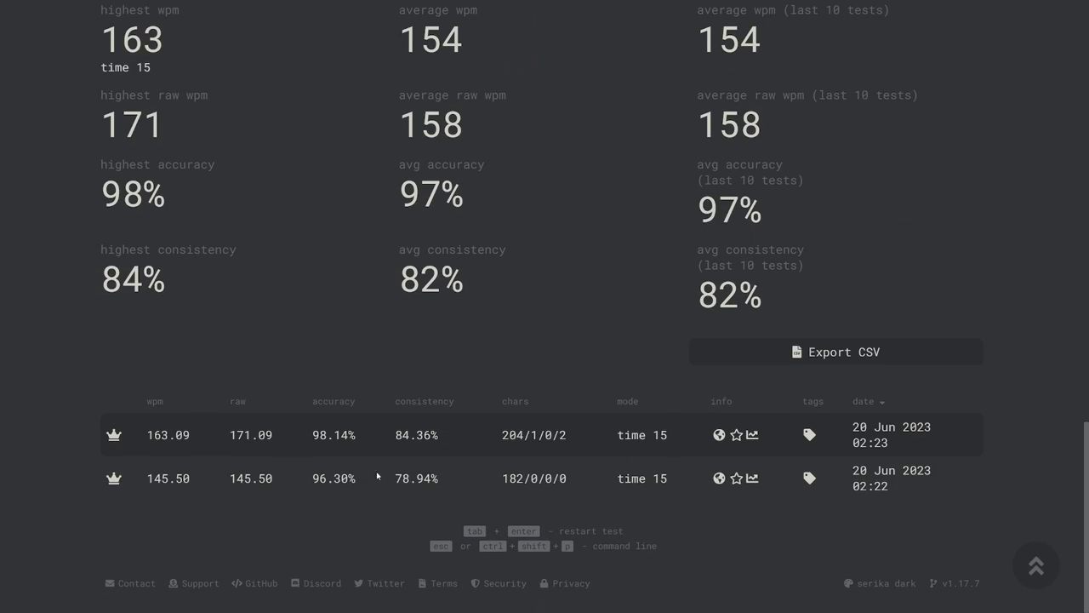
{"action": "mouse_move", "coordinate": [811, 479]}
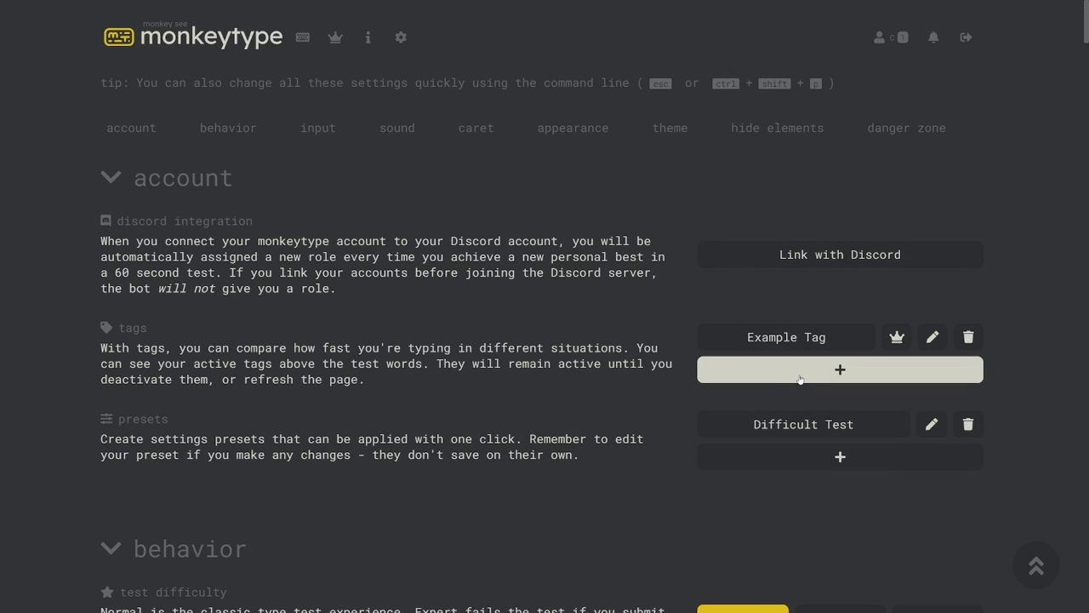
Add a new tag named "Another Tag" in the account settings and activate it.
{"action": "left_click", "coordinate": [771, 370]}
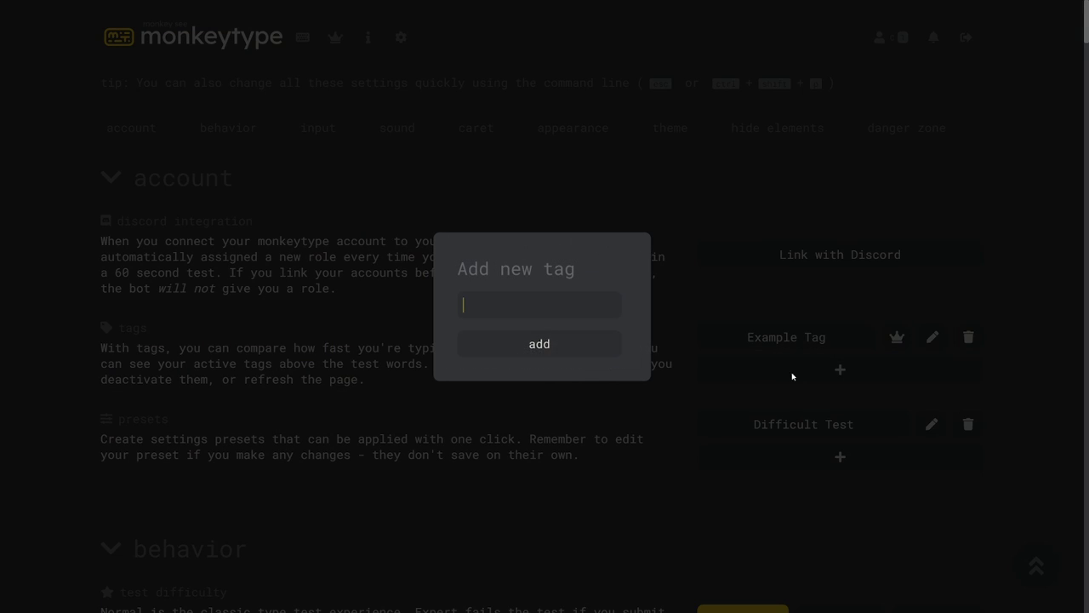
{"action": "type", "text": "Another Tag"}
{"action": "left_click", "coordinate": [547, 347]}
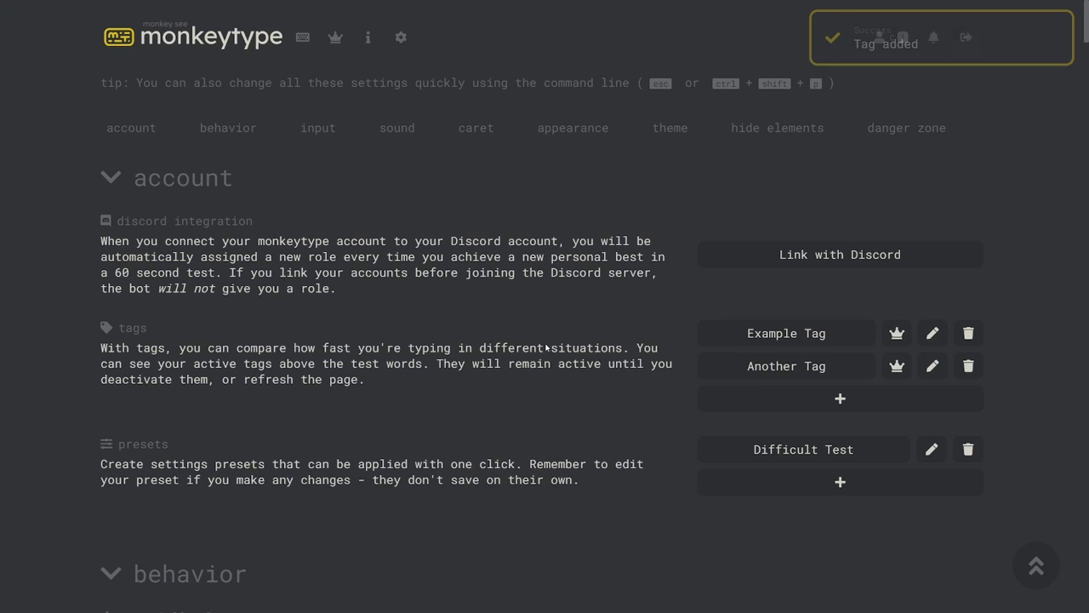
{"action": "left_click", "coordinate": [768, 374]}
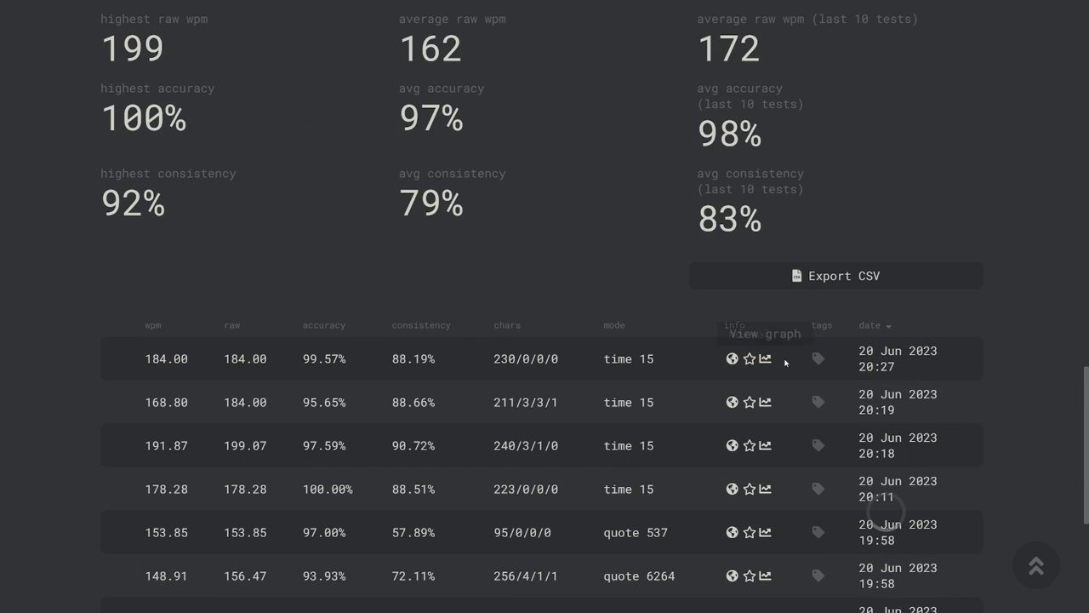
Assign a tag to the most recent time 15 result in the account page's results table.
{"action": "left_click", "coordinate": [817, 359]}
{"action": "left_click", "coordinate": [535, 287]}
{"action": "left_click", "coordinate": [560, 326]}
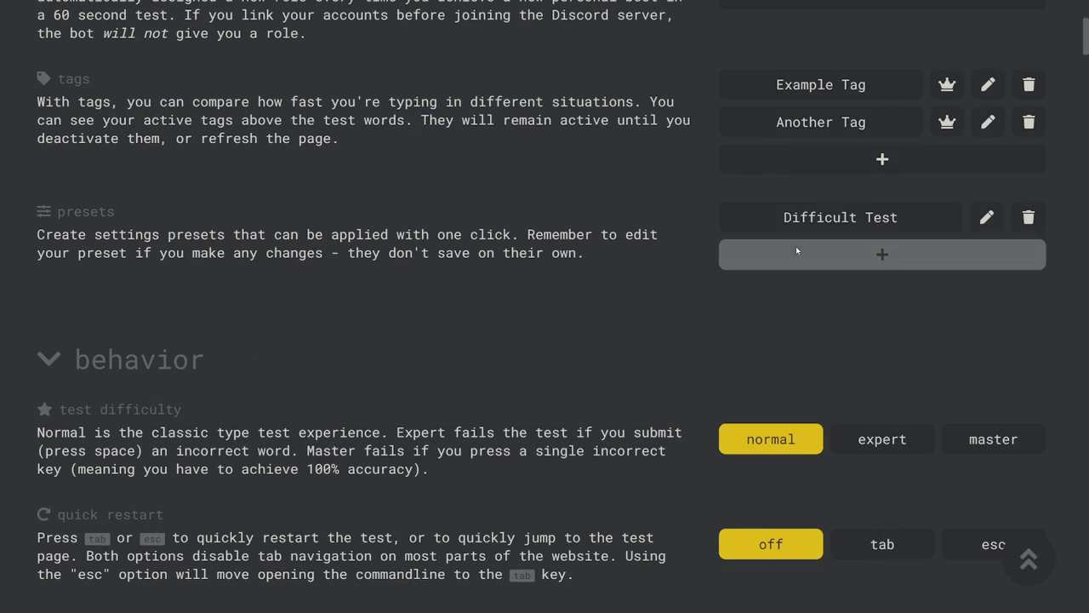
Save the current configuration as a new preset named "Default Settings".
{"action": "left_click", "coordinate": [798, 250]}
{"action": "type", "text": "Default Settings"}
{"action": "left_click", "coordinate": [554, 349]}
Apply the Difficult Test preset, dismiss the notification and return to the typing test.
{"action": "left_click", "coordinate": [851, 217]}
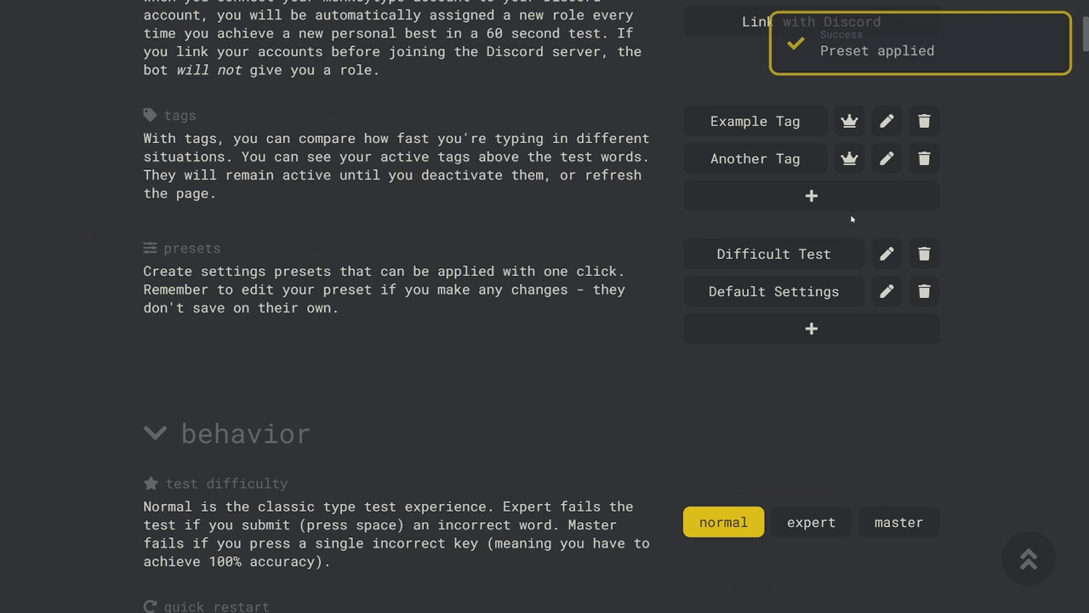
{"action": "left_click", "coordinate": [863, 58]}
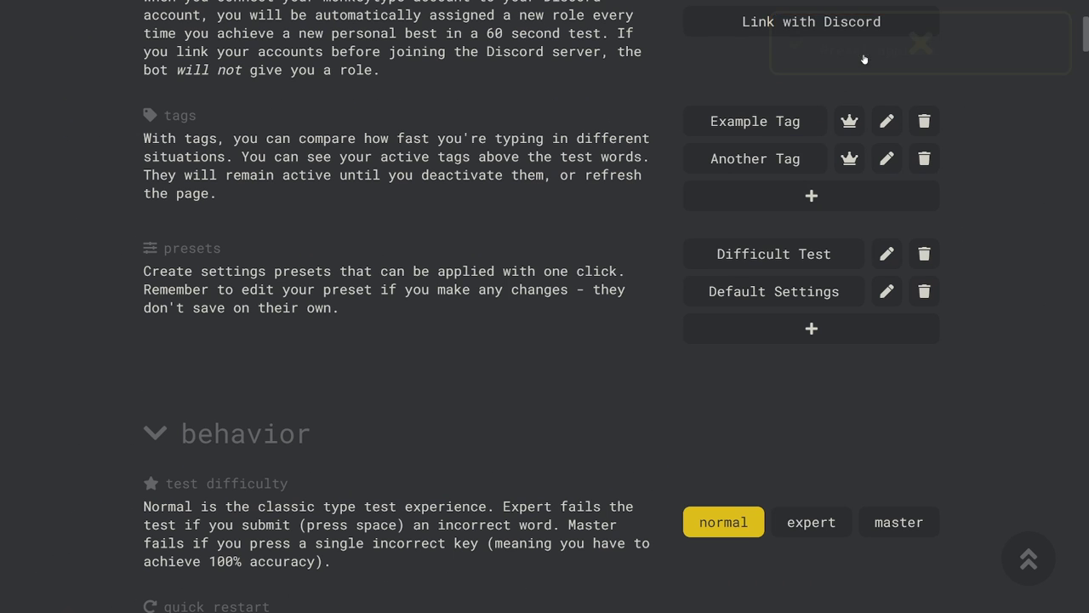
{"action": "scroll", "coordinate": [396, 306], "scroll_direction": "up", "scroll_amount": 5}
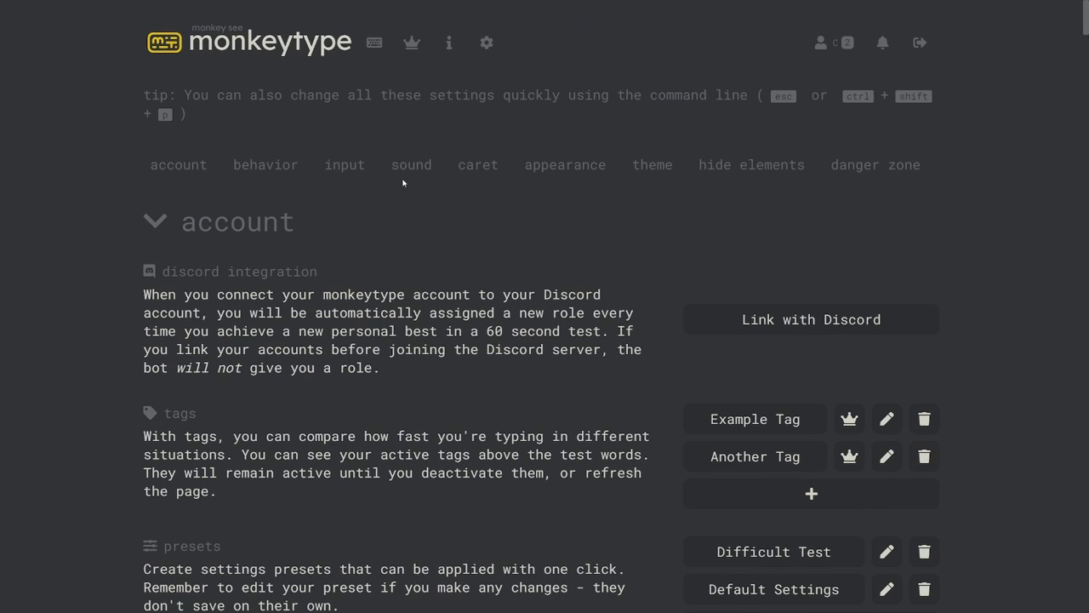
{"action": "left_click", "coordinate": [374, 42]}
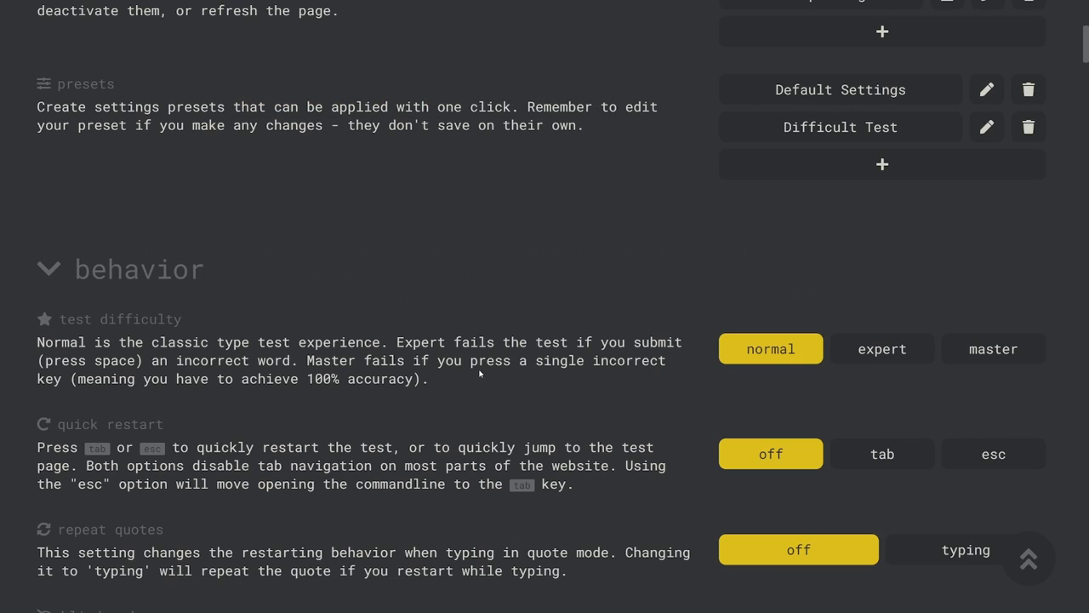
Examine the test difficulty setting, highlighting the explanation of the expert and master levels.
{"action": "scroll", "coordinate": [457, 386], "scroll_direction": "down", "scroll_amount": 1}
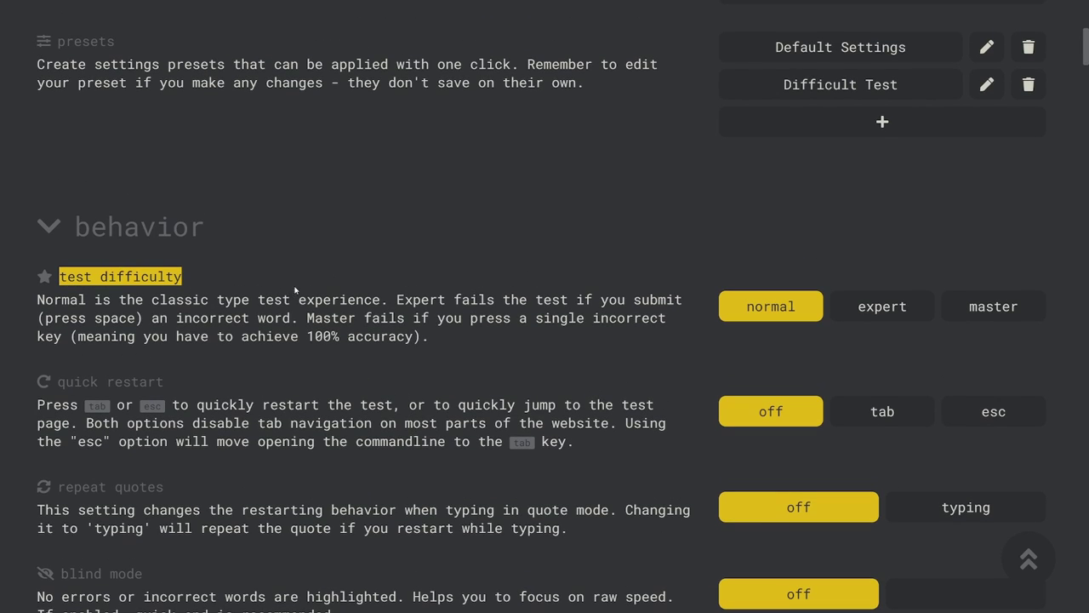
{"action": "left_click_drag", "start_coordinate": [397, 300], "coordinate": [680, 303]}
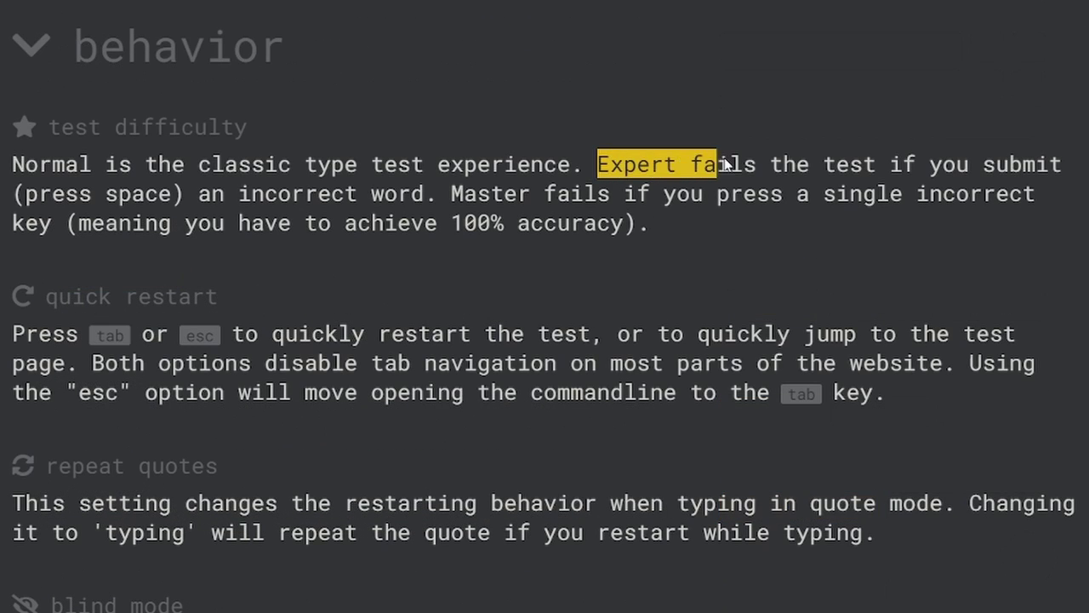
{"action": "left_click_drag", "start_coordinate": [1057, 169], "coordinate": [652, 230]}
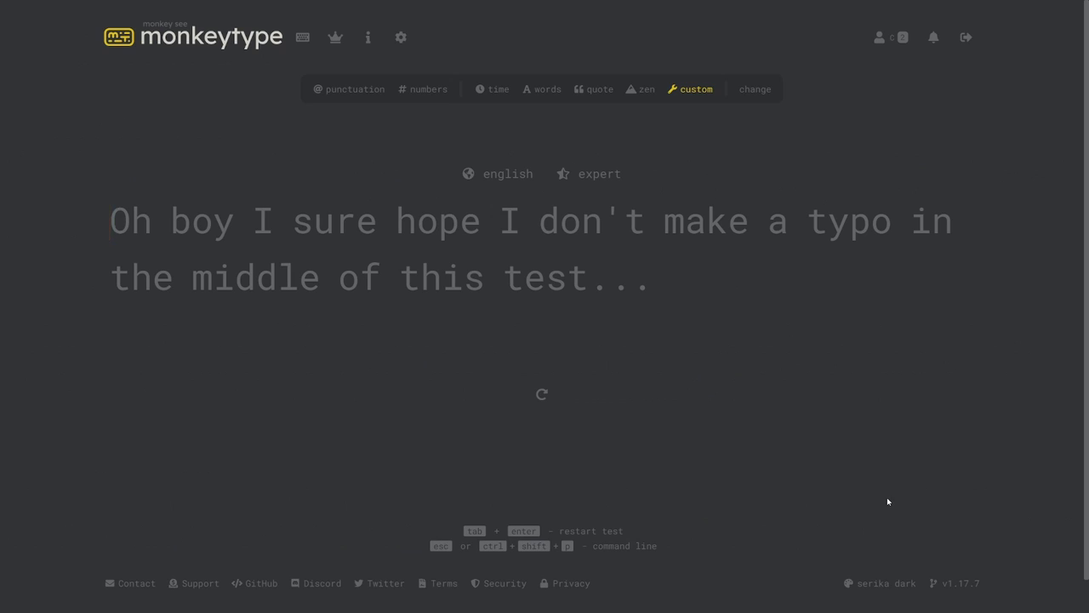
Type the custom text test on expert difficulty, entering a wrong first letter in the word "typo".
{"action": "type", "text": "Oh boy I sur"}
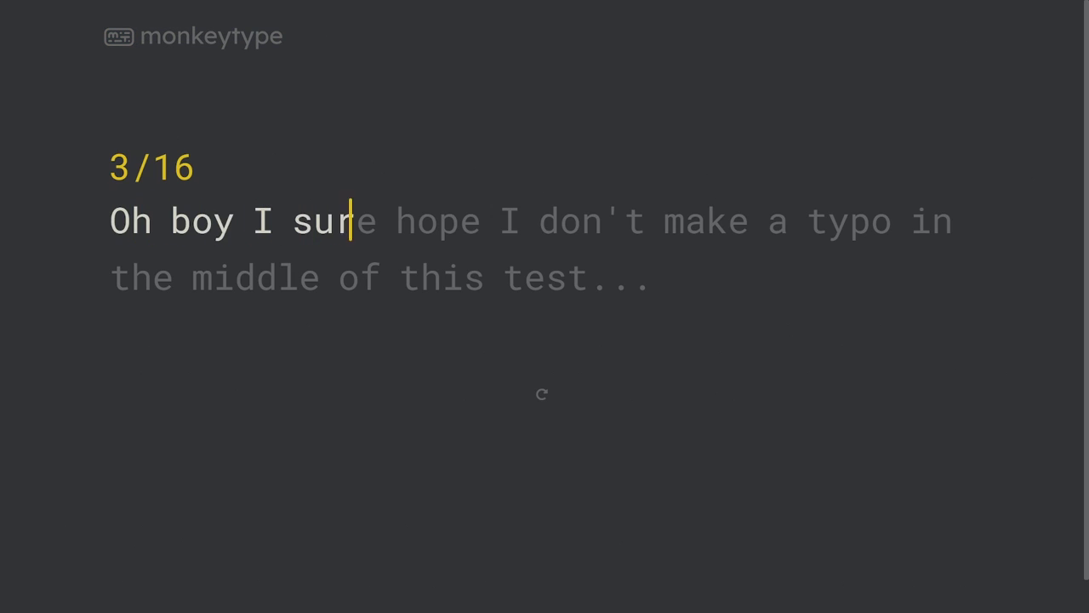
{"action": "type", "text": "e hope I don't make a r"}
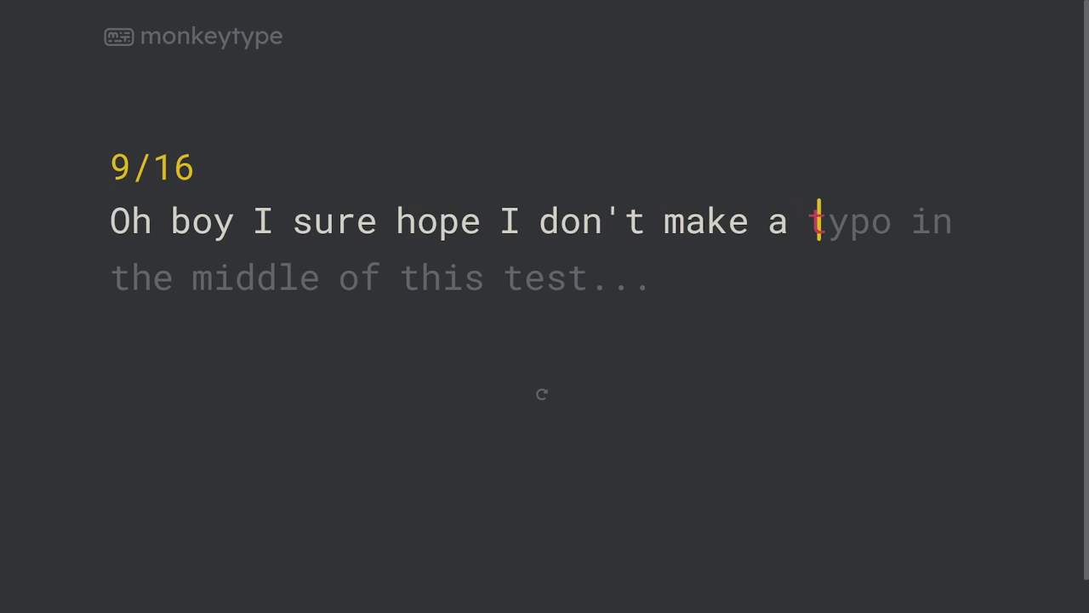
{"action": "type", "text": "ypo"}
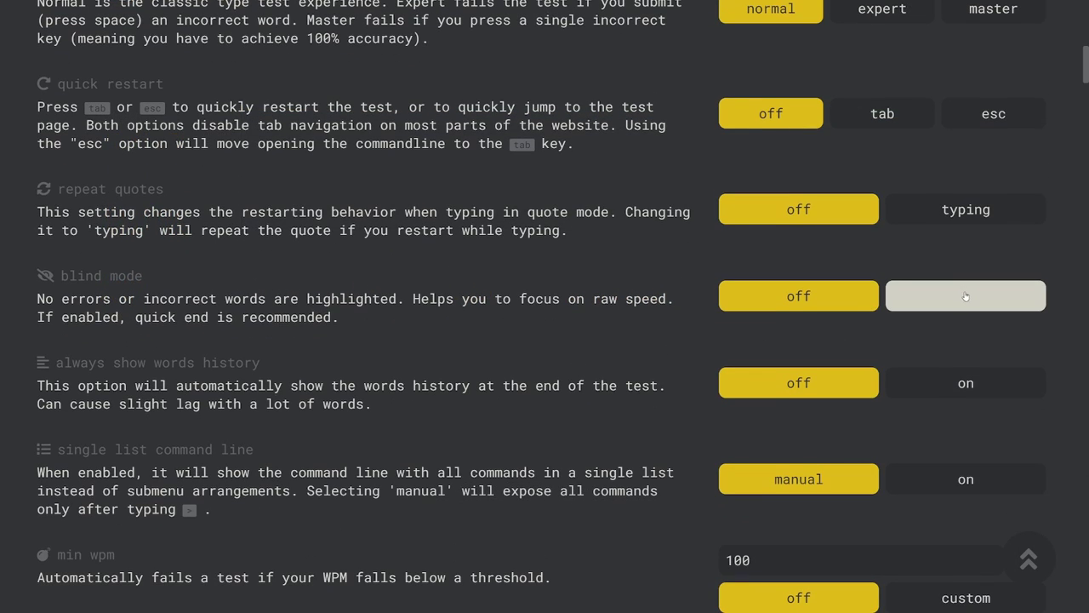
Turn on blind mode and complete the custom text test "Oh boy I sure hope I don't make a typo in the middle of this test...".
{"action": "left_click", "coordinate": [966, 295]}
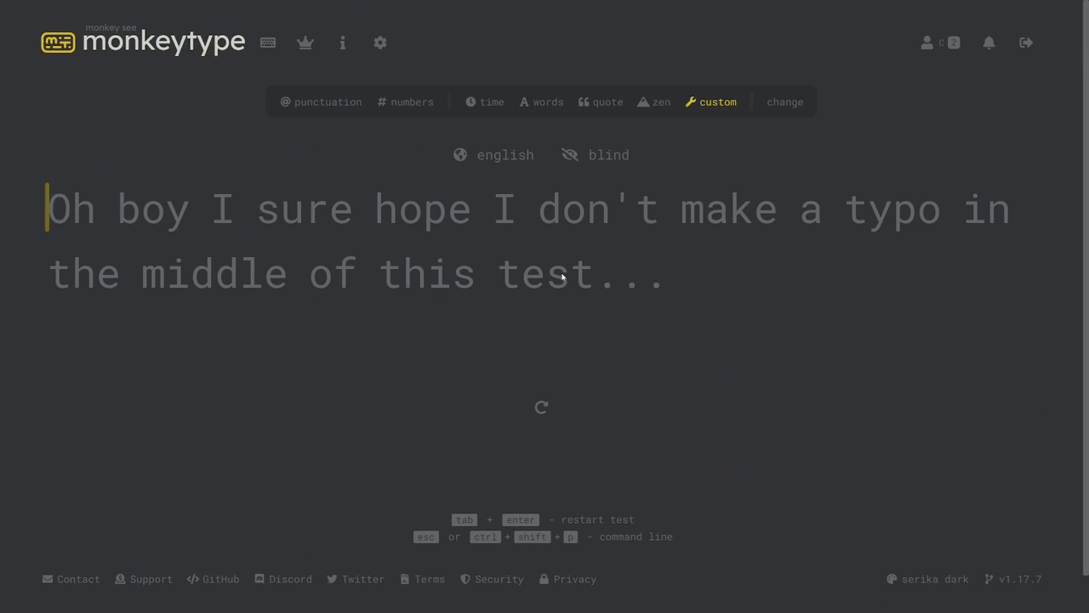
{"action": "type", "text": "Oh boy I sure hope I don't make"}
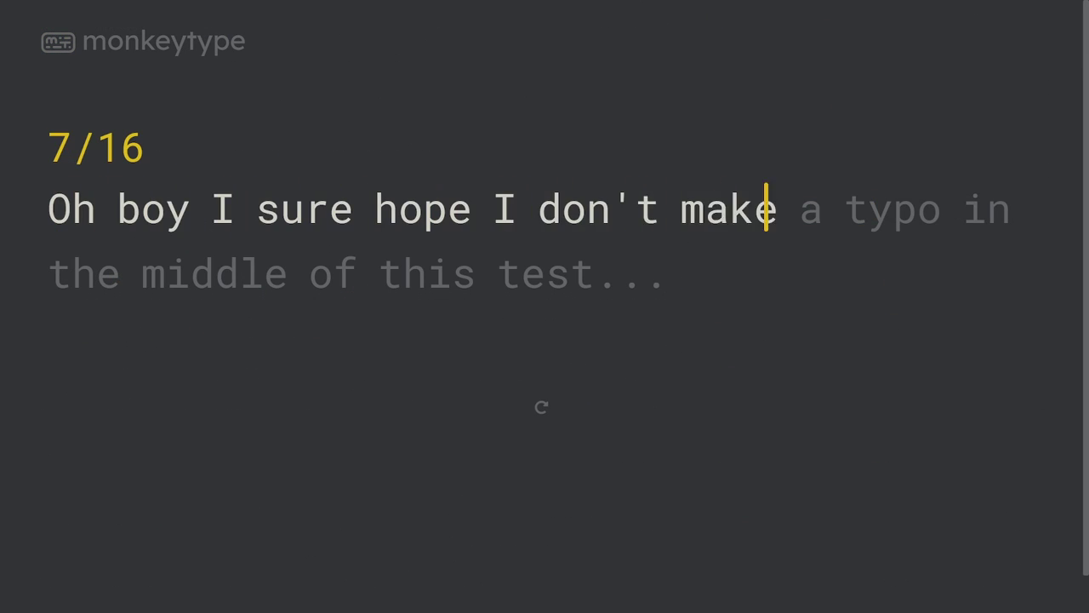
{"action": "type", "text": " a typo in the middle of this test..."}
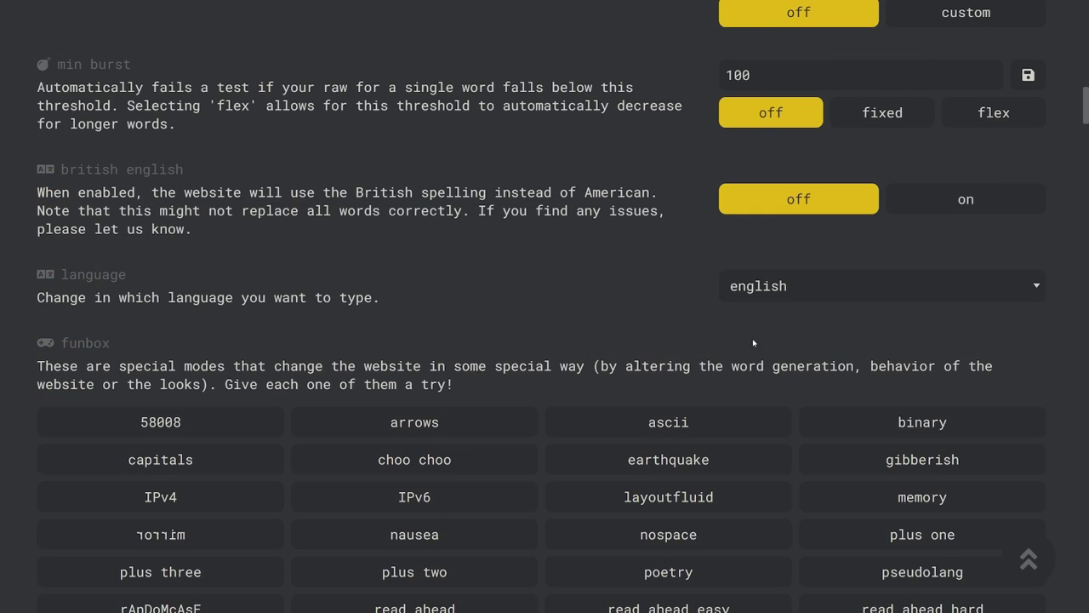
Browse the available languages in the language setting.
{"action": "left_click", "coordinate": [794, 290]}
{"action": "scroll", "coordinate": [815, 391], "scroll_direction": "down", "scroll_amount": 5}
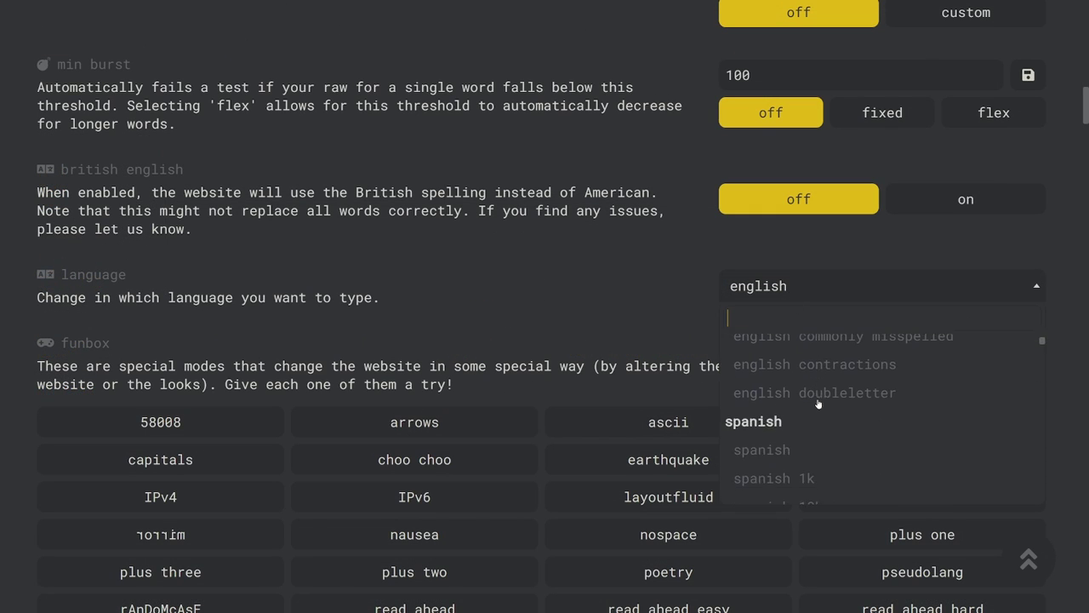
{"action": "scroll", "coordinate": [817, 405], "scroll_direction": "down", "scroll_amount": 5}
{"action": "scroll", "coordinate": [219, 190], "scroll_direction": "down", "scroll_amount": 3}
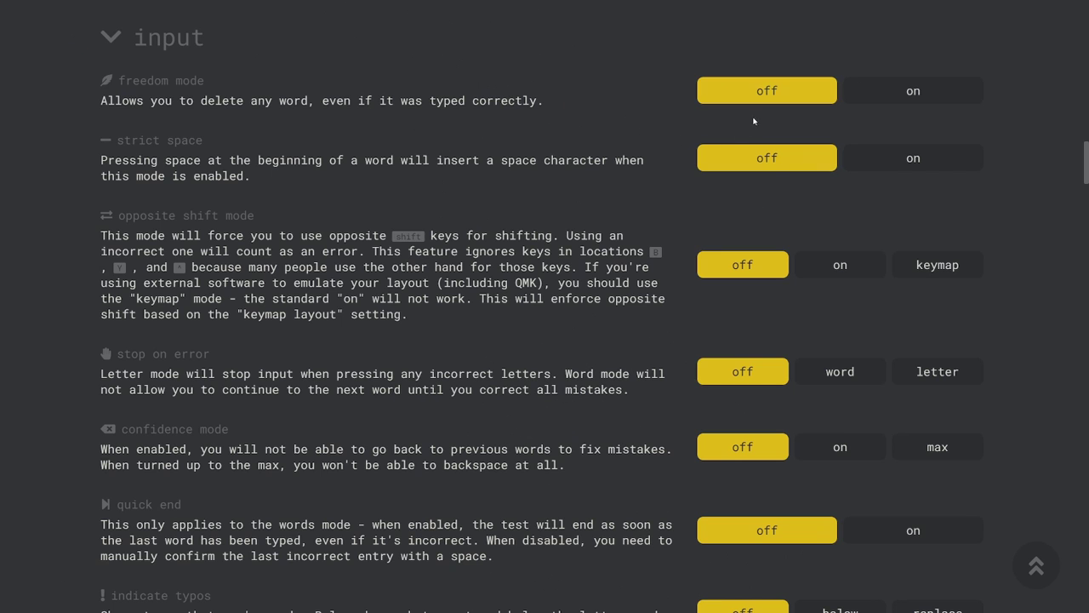
Turn on freedom mode and strict space in the input settings, and return to the typing test.
{"action": "left_click", "coordinate": [879, 92]}
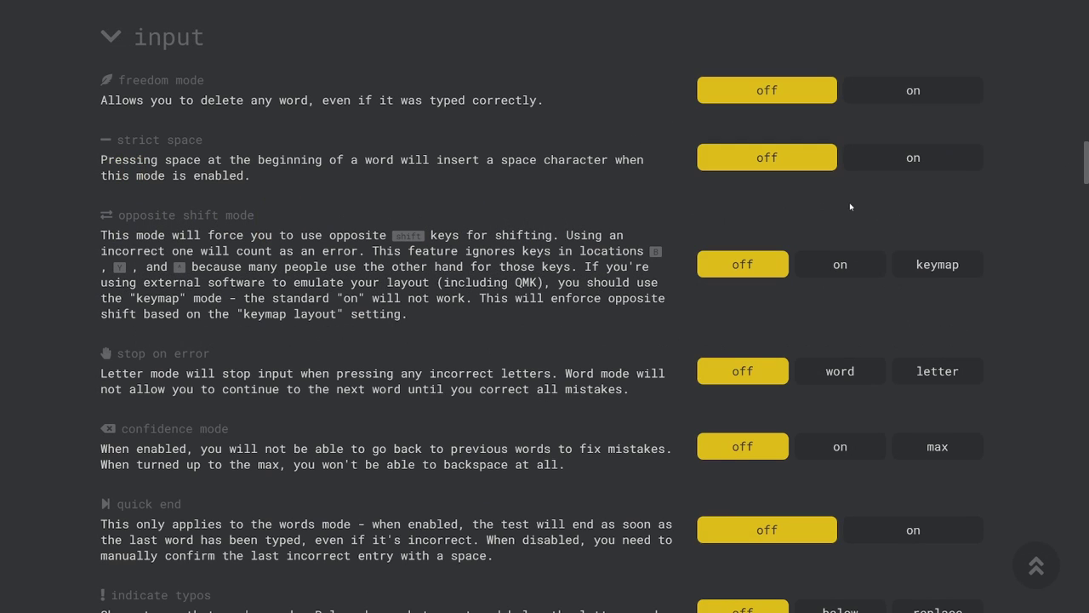
{"action": "left_click", "coordinate": [905, 160]}
{"action": "left_click", "coordinate": [1037, 566]}
{"action": "left_click", "coordinate": [304, 37]}
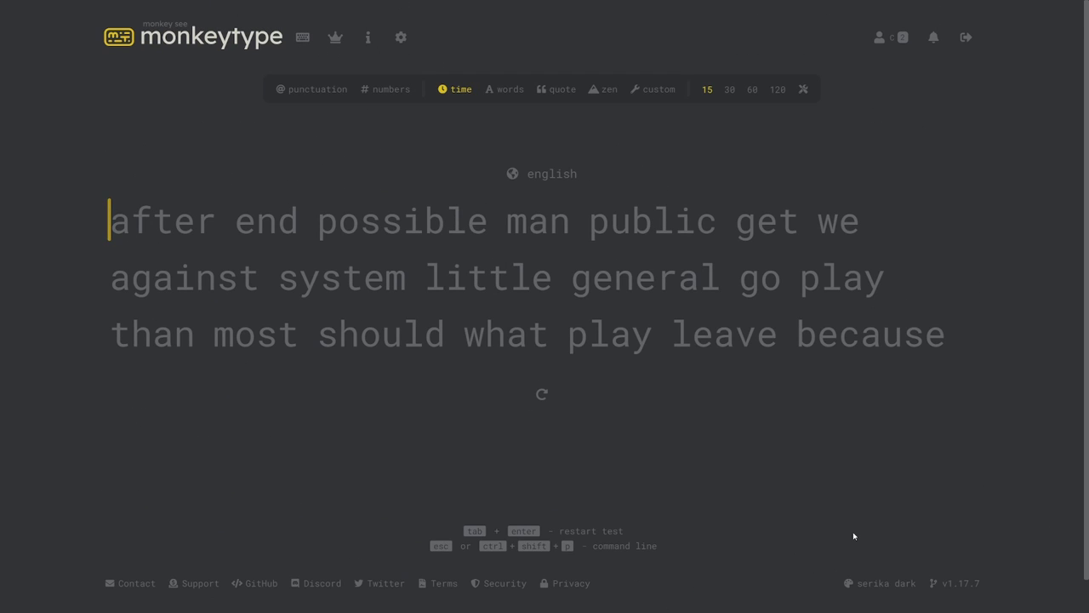
Type "after e p m" in the 15-second English test, followed by three extra spaces.
{"action": "type", "text": "after e p m"}
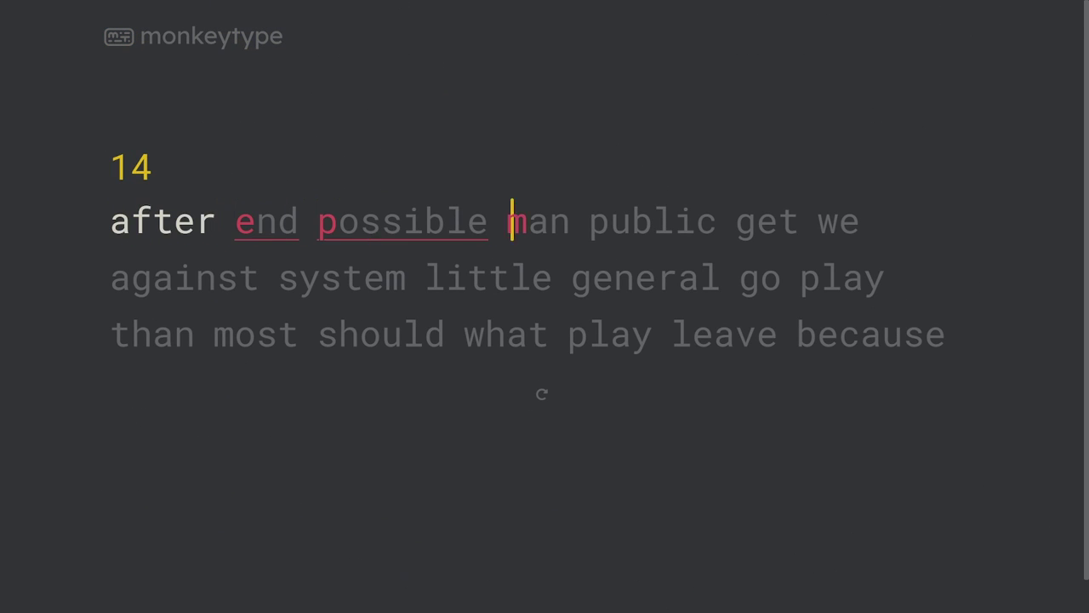
{"action": "key", "text": "space"}
{"action": "key", "text": "space"}
{"action": "key", "text": "space"}
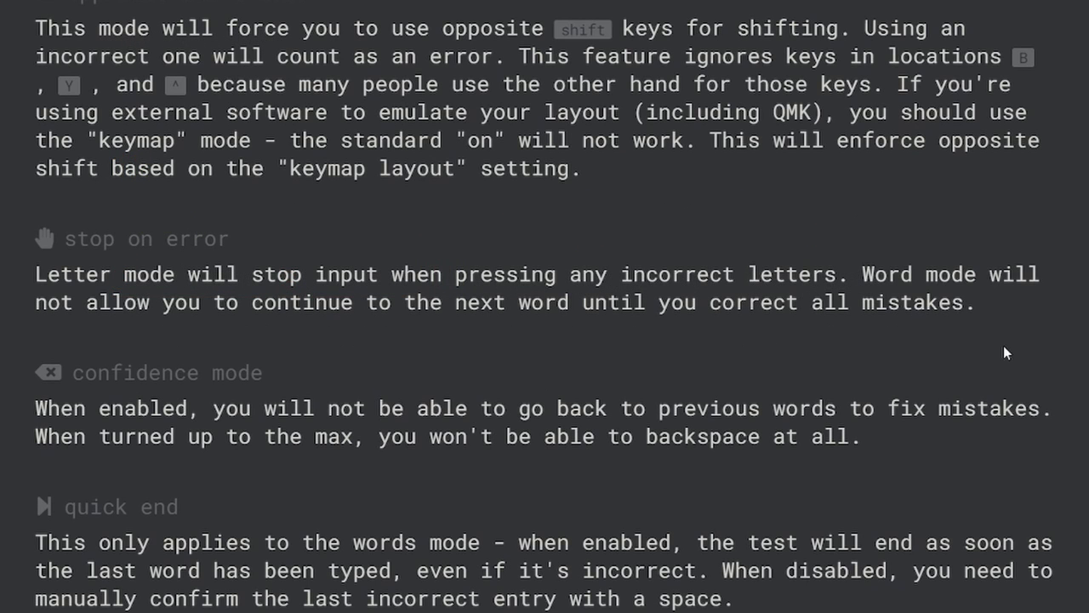
Set stop on error to letter and type the opening words "lead under end keep fac" of the timed test.
{"action": "left_click", "coordinate": [936, 202]}
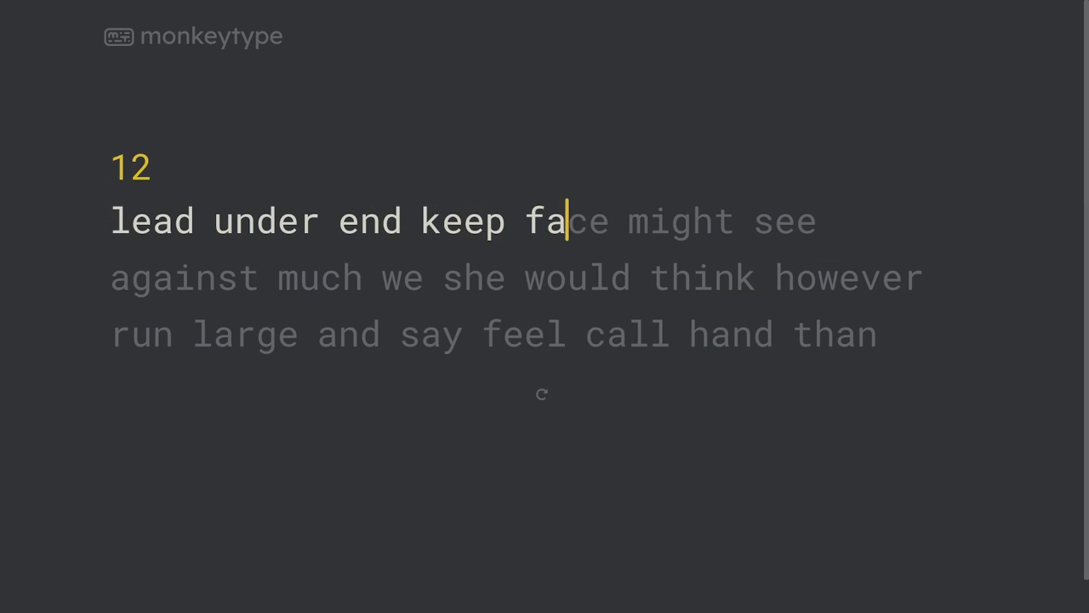
{"action": "type", "text": "c"}
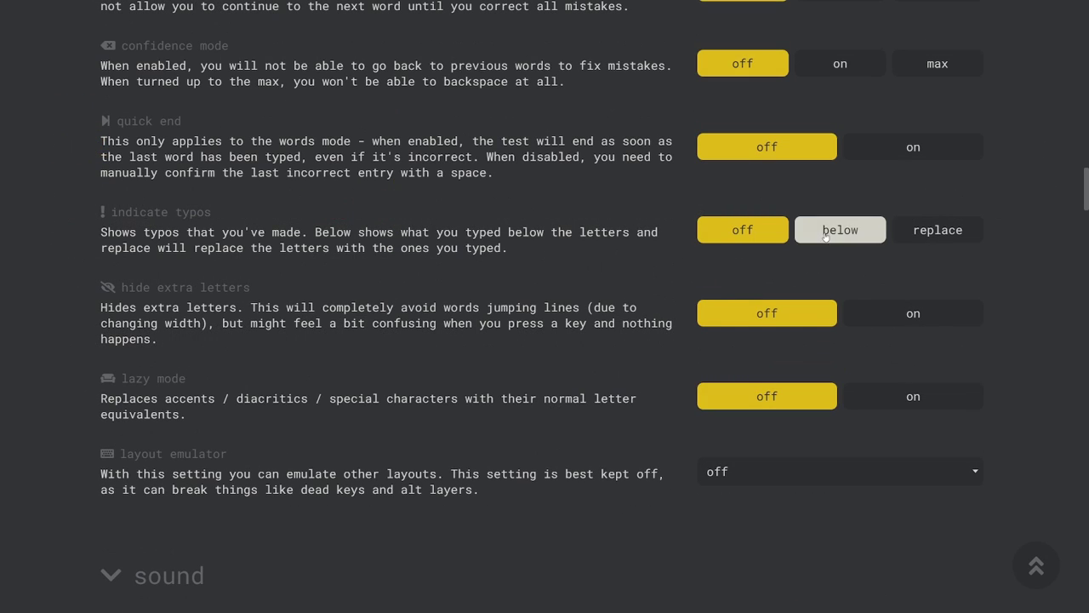
Set indicate typos to below and turn on lazy mode in the input settings.
{"action": "left_click", "coordinate": [840, 230]}
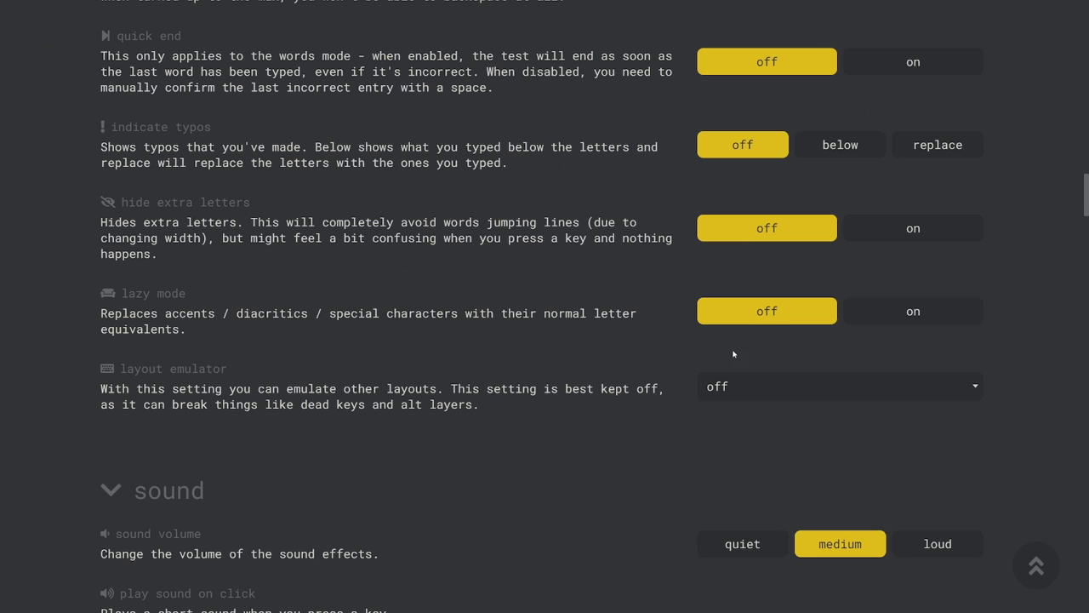
{"action": "left_click", "coordinate": [913, 312]}
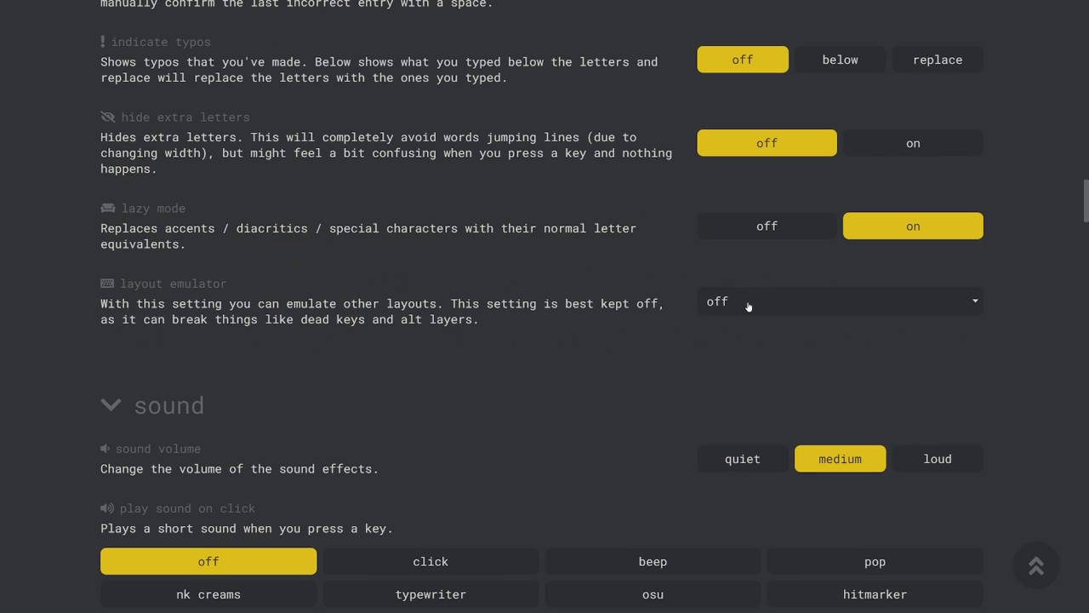
Look through the keyboard layouts in the layout emulator setting and choose ARTS.
{"action": "left_click", "coordinate": [749, 305]}
{"action": "scroll", "coordinate": [801, 355], "scroll_direction": "down", "scroll_amount": 10}
{"action": "scroll", "coordinate": [800, 413], "scroll_direction": "down", "scroll_amount": 8}
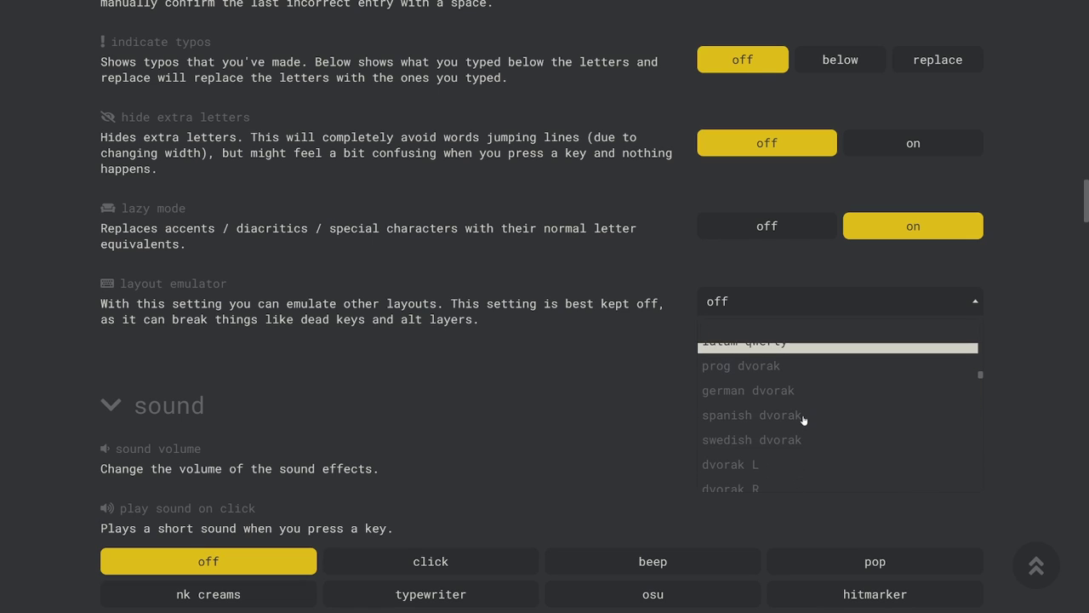
{"action": "scroll", "coordinate": [803, 421], "scroll_direction": "down", "scroll_amount": 6}
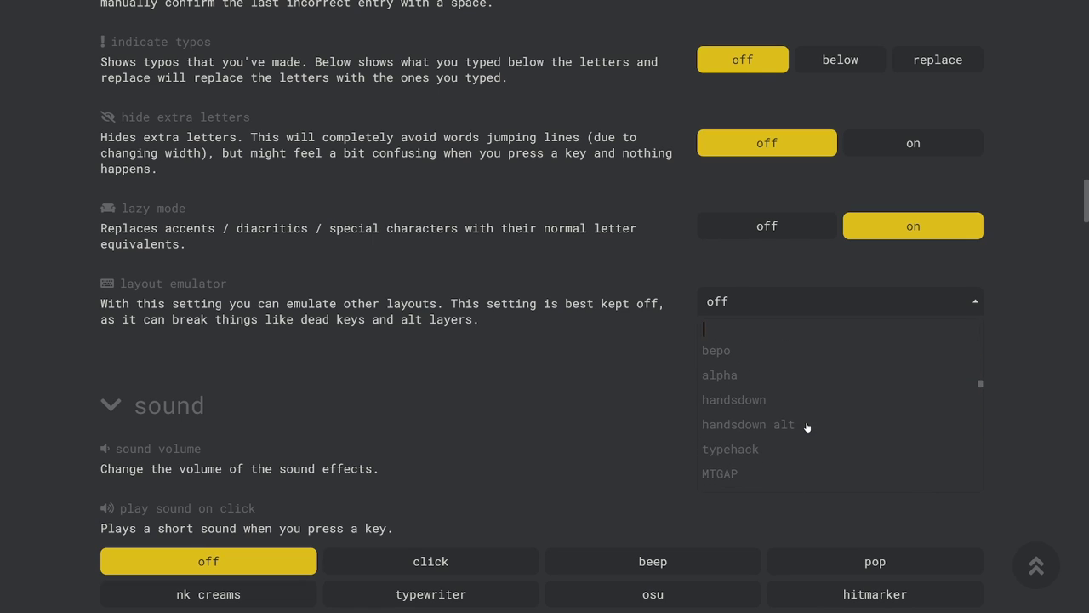
{"action": "scroll", "coordinate": [807, 427], "scroll_direction": "down", "scroll_amount": 2}
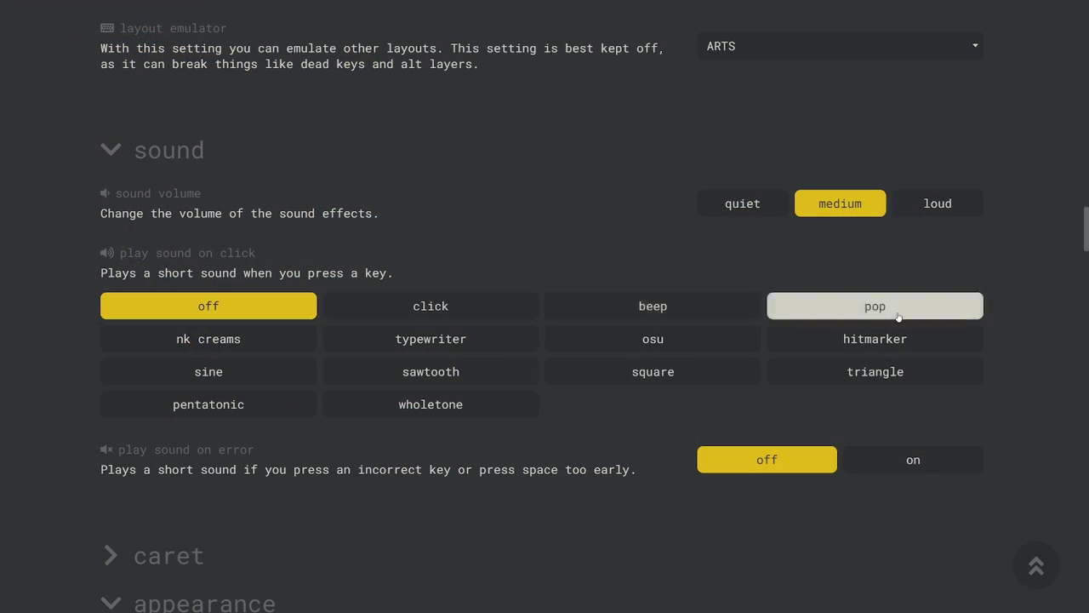
Set the sound played on each key press to nk creams.
{"action": "left_click", "coordinate": [214, 346]}
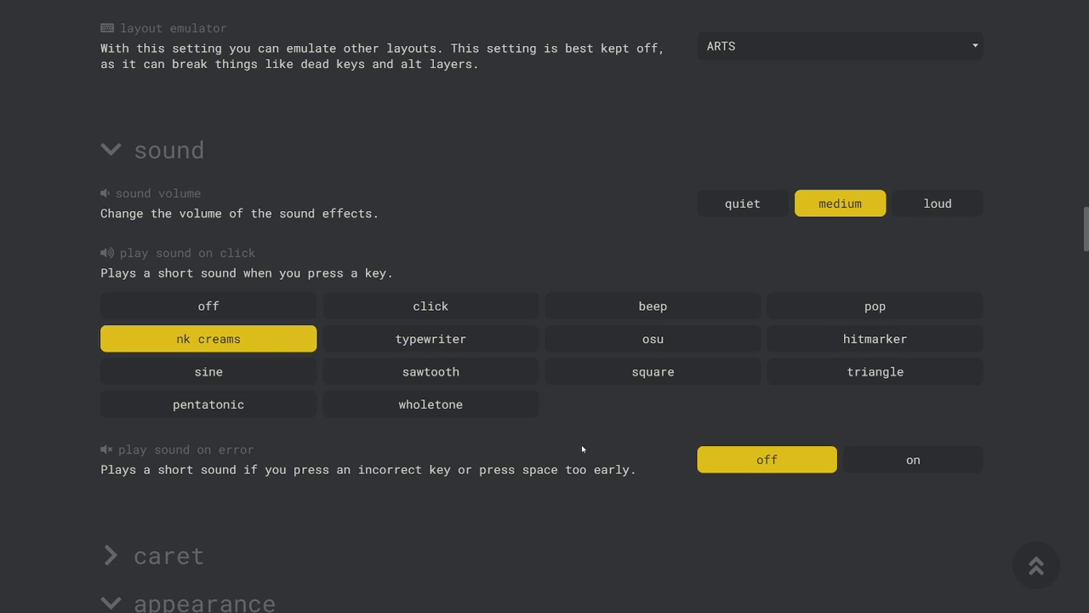
Turn on the sound for typing errors and type test words "not person again or co" and "more increase give same face thing few".
{"action": "left_click", "coordinate": [885, 464]}
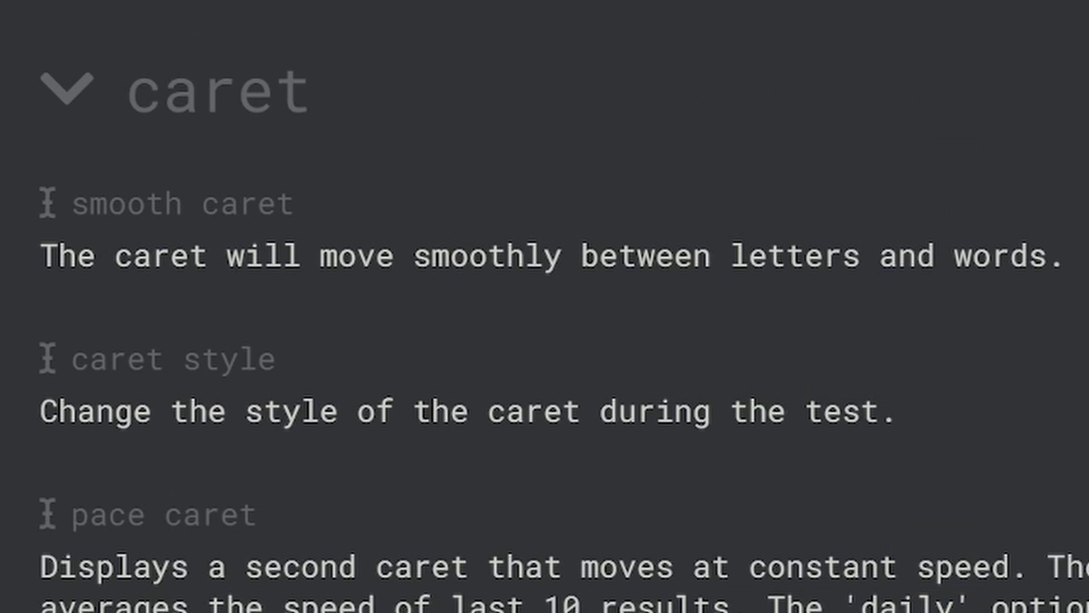
{"action": "type", "text": "not person again or co"}
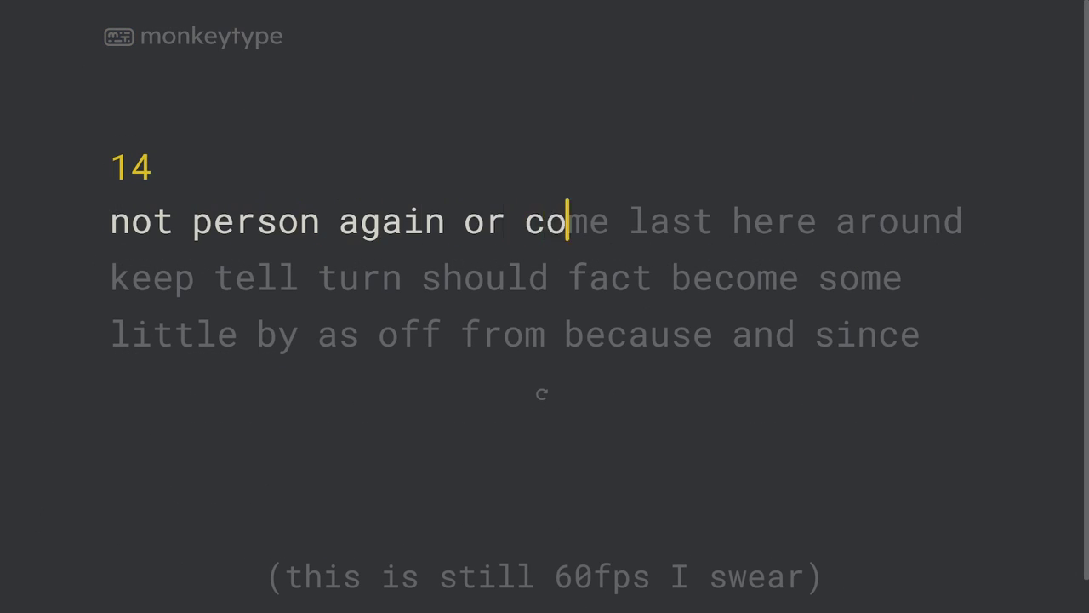
{"action": "type", "text": "mor"}
{"action": "type", "text": "e increase give same face thi"}
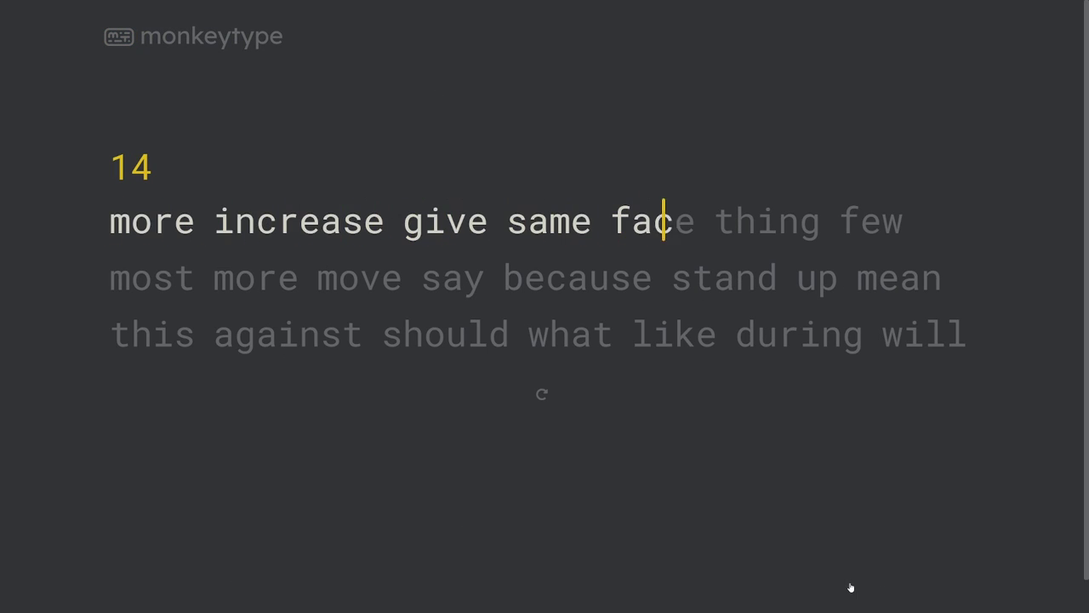
{"action": "type", "text": "ng few"}
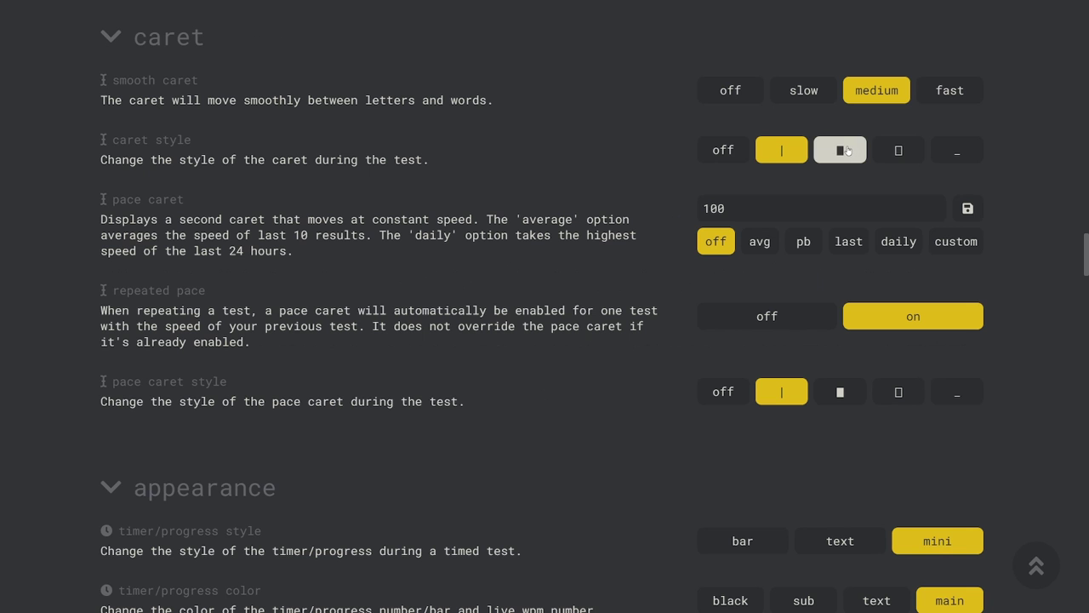
Set the caret style to the solid block and try it by typing words of the timed tests.
{"action": "left_click", "coordinate": [839, 145]}
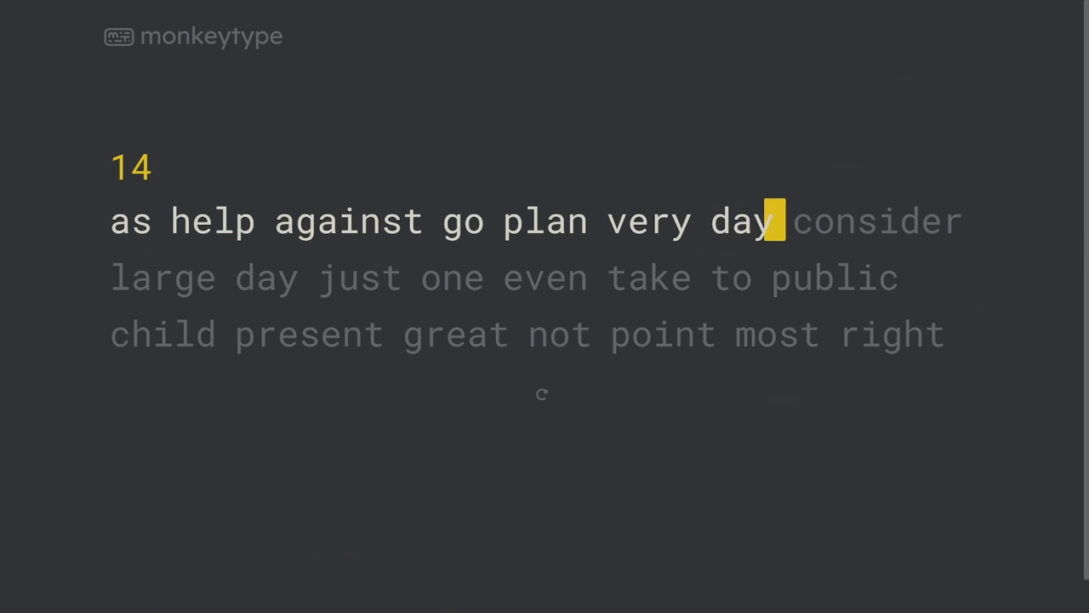
{"action": "type", "text": "consid"}
{"action": "type", "text": "ld"}
{"action": "type", "text": " how goo"}
{"action": "type", "text": "ha"}
{"action": "type", "text": "ve need"}
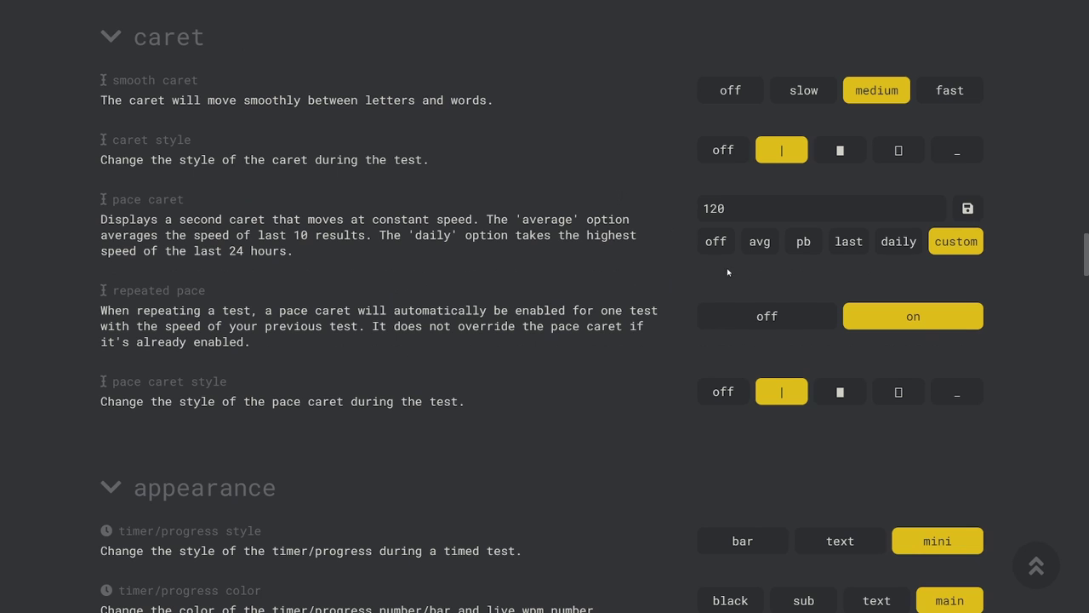
Set the pace caret to pb and type "ask leave too first system only" in the timed test.
{"action": "left_click", "coordinate": [803, 241]}
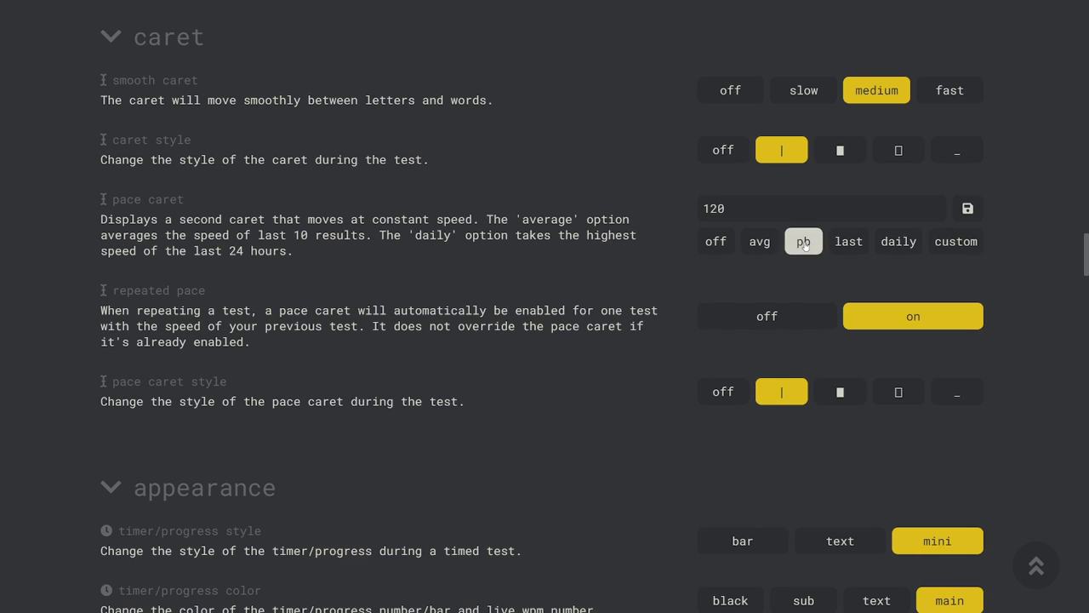
{"action": "left_click", "coordinate": [1030, 566]}
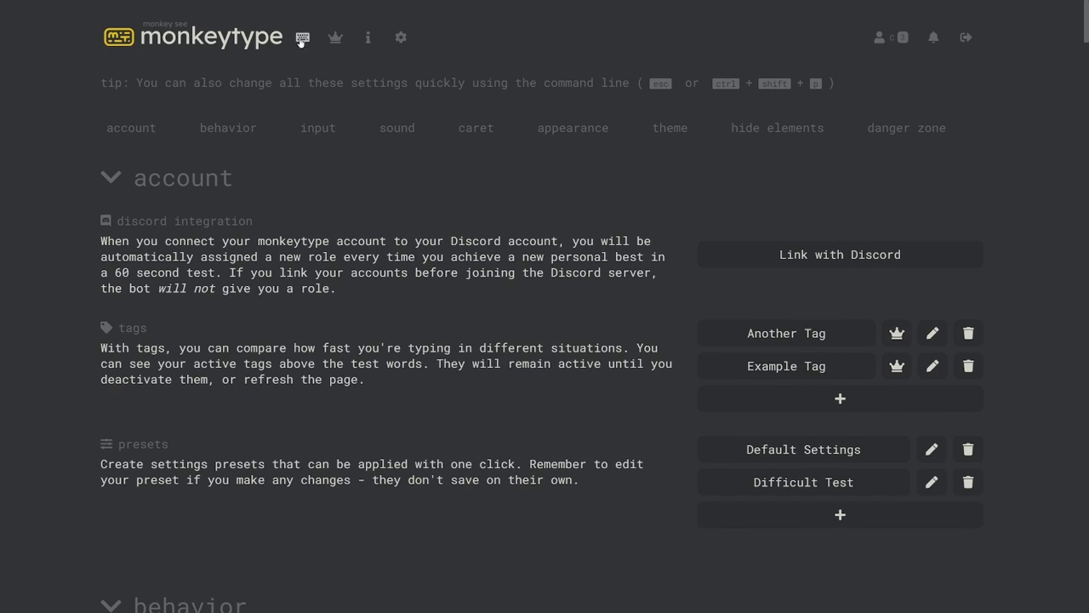
{"action": "left_click", "coordinate": [302, 39]}
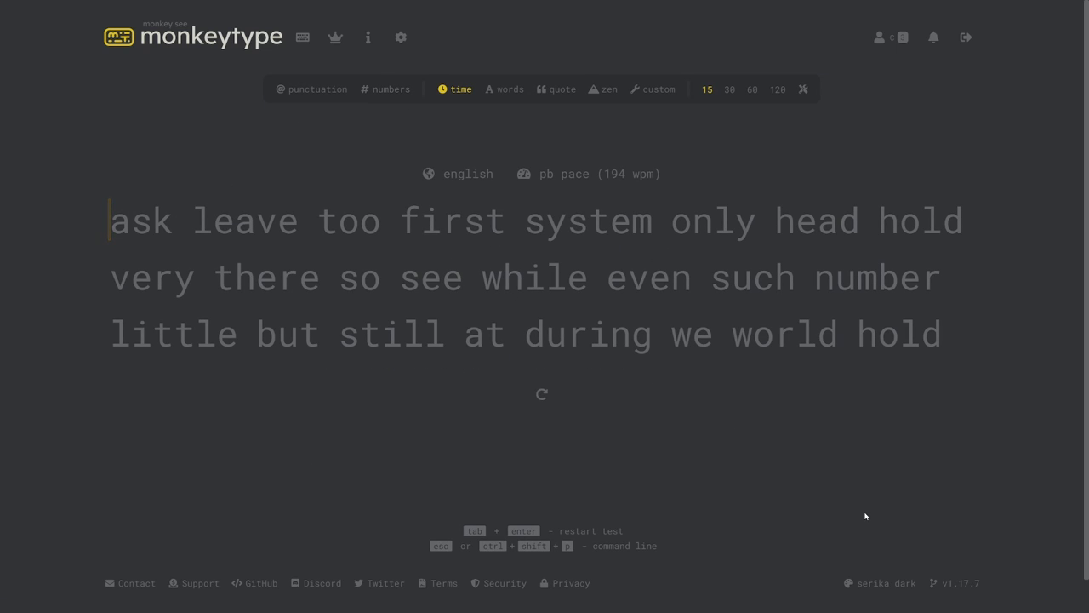
{"action": "type", "text": "ask leave too first system on"}
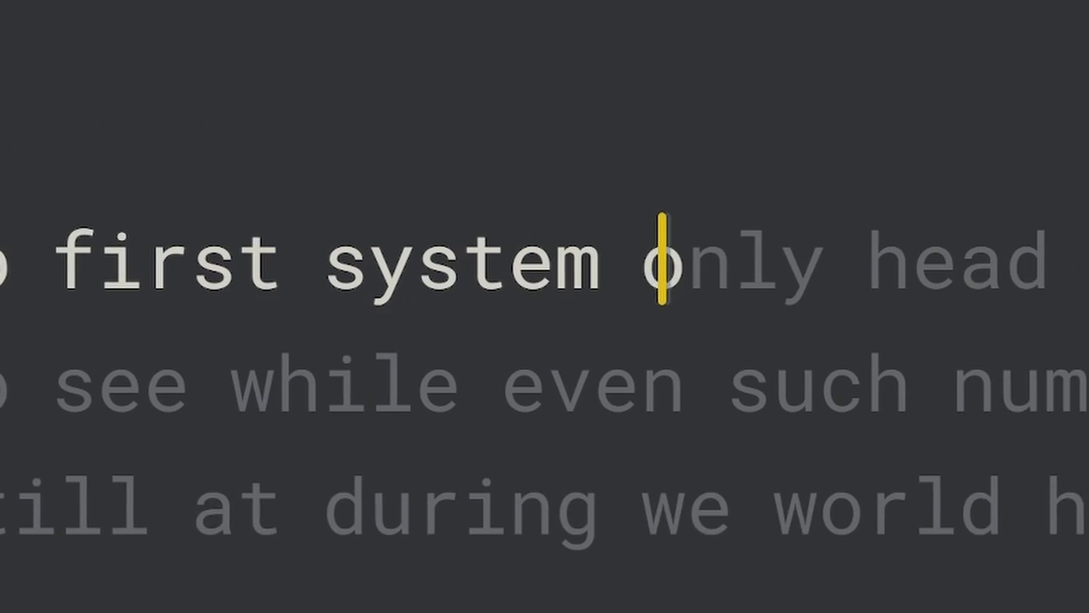
{"action": "type", "text": "ly"}
Restart the test, type "early any however will during with very to same general public d" against the pace caret, and restart again.
{"action": "key", "text": "Tab"}
{"action": "key", "text": "Return"}
{"action": "type", "text": "early any however will during with ve"}
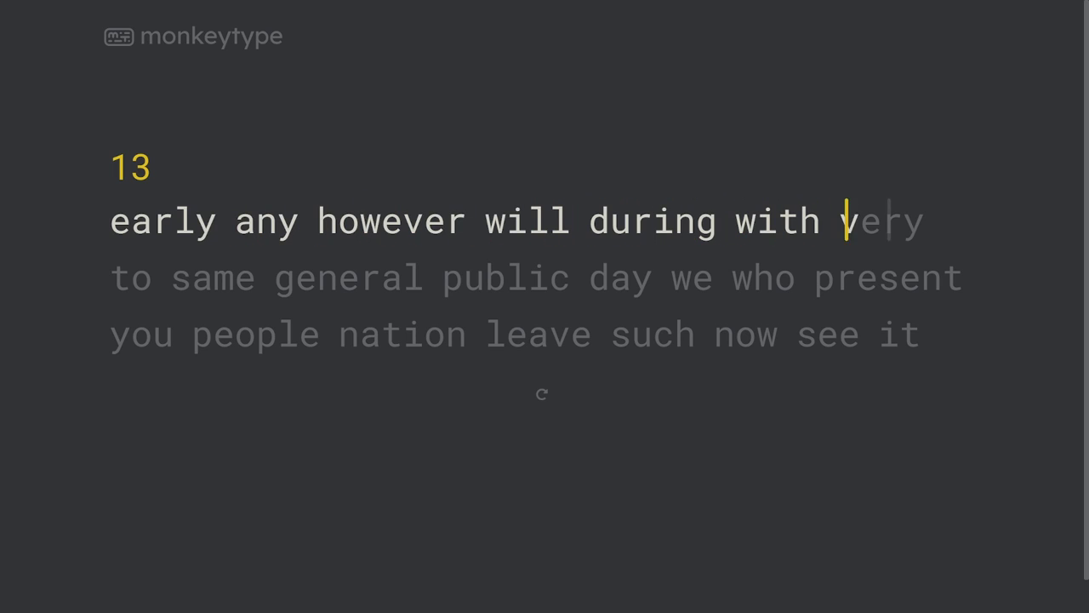
{"action": "type", "text": "ry to same general public d"}
{"action": "key", "text": "Tab"}
{"action": "key", "text": "Return"}
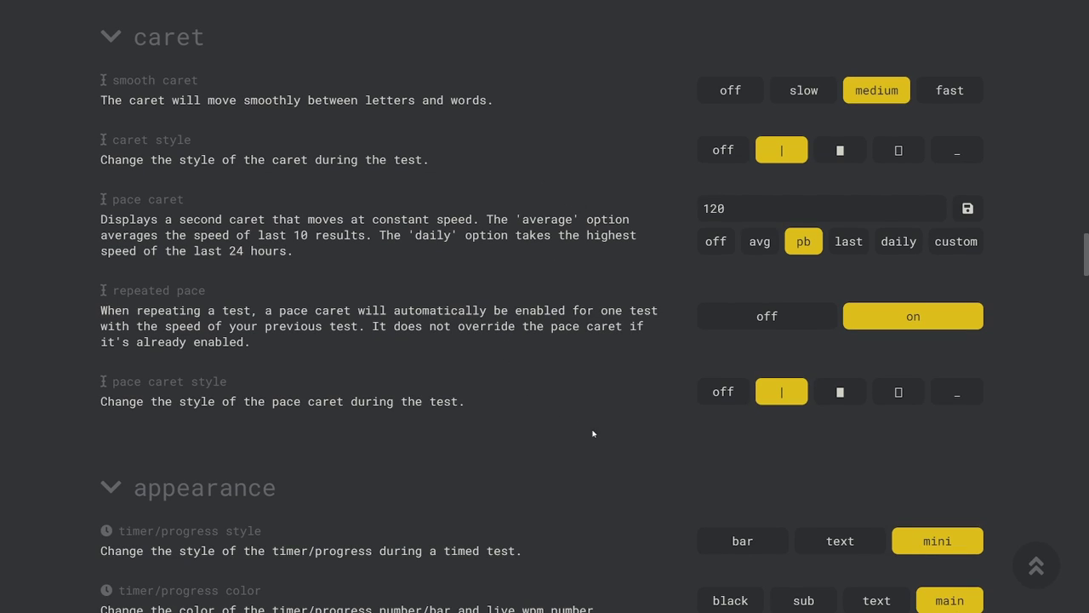
Set the pace caret style to off and type the test words "follow well many wh".
{"action": "left_click", "coordinate": [725, 393]}
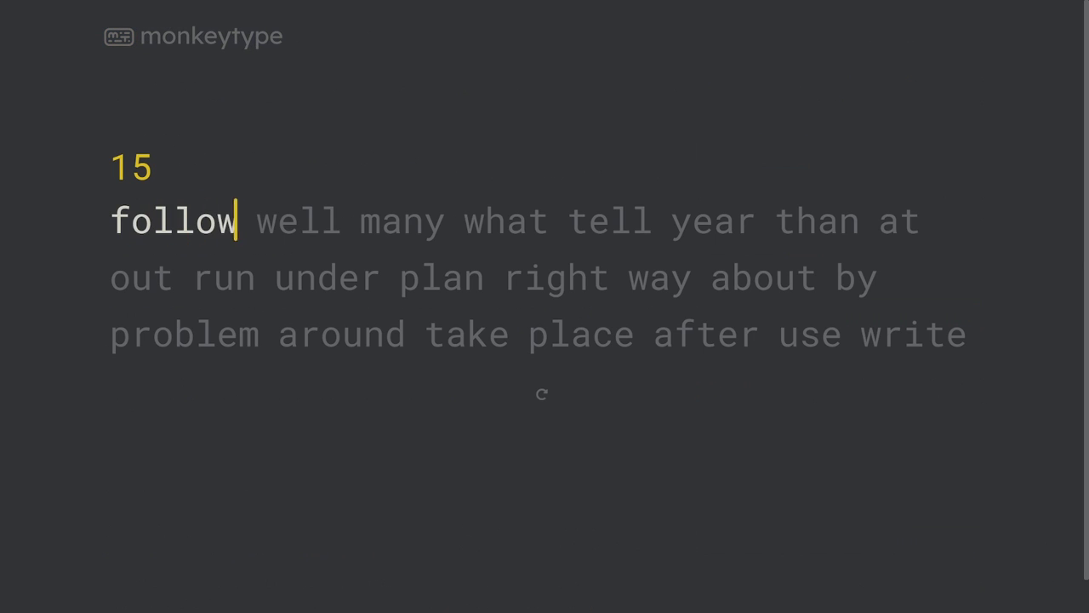
{"action": "type", "text": "well many wh"}
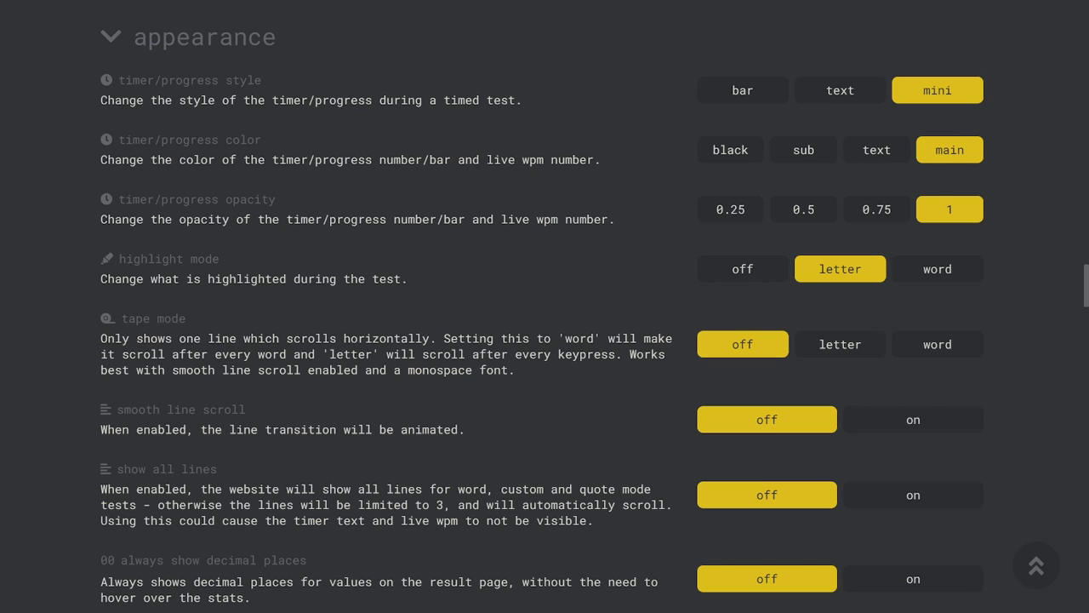
Set the timer/progress style to bar, type on through "again order", and type "only would think so with some la" in the single-line tape test.
{"action": "left_click", "coordinate": [731, 95]}
{"action": "left_click", "coordinate": [1037, 562]}
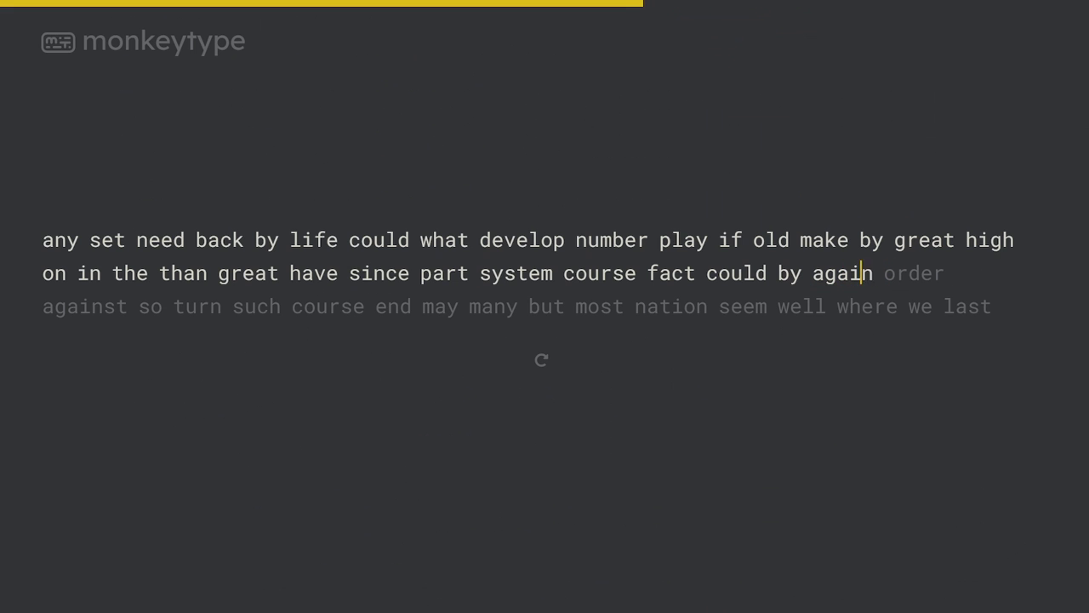
{"action": "type", "text": "n order"}
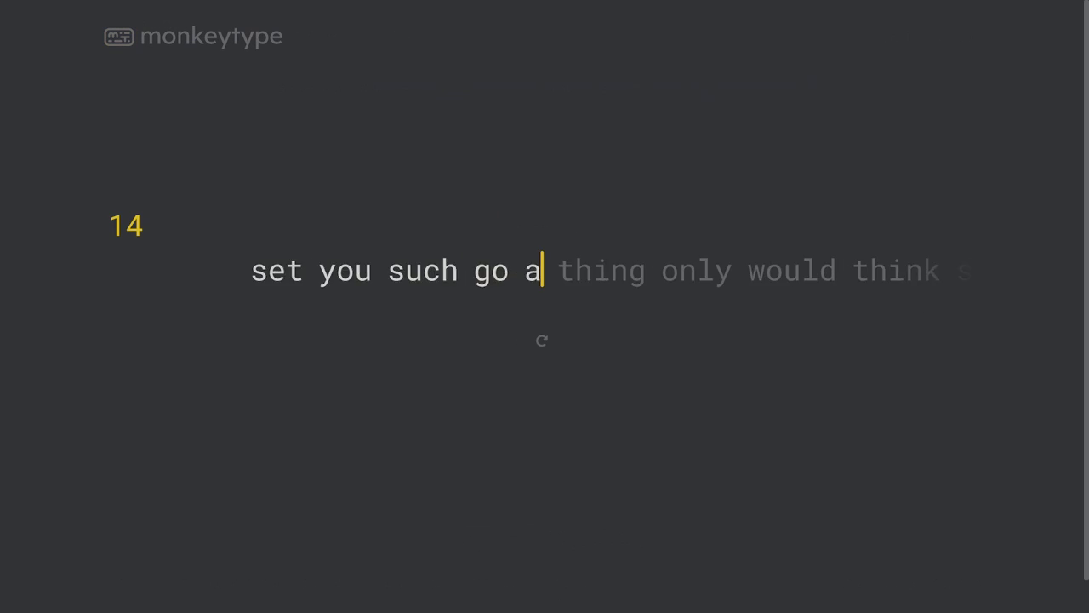
{"action": "type", "text": "ly would think so with some la"}
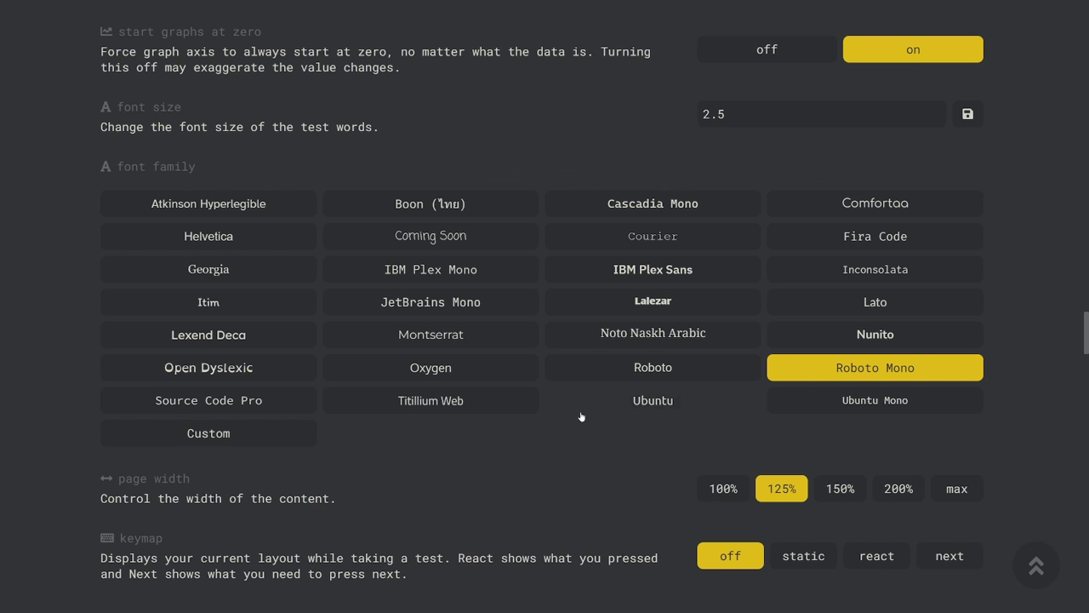
Set the font family to Lalezar and try it in the timed typing test, restarting partway through.
{"action": "left_click", "coordinate": [655, 302]}
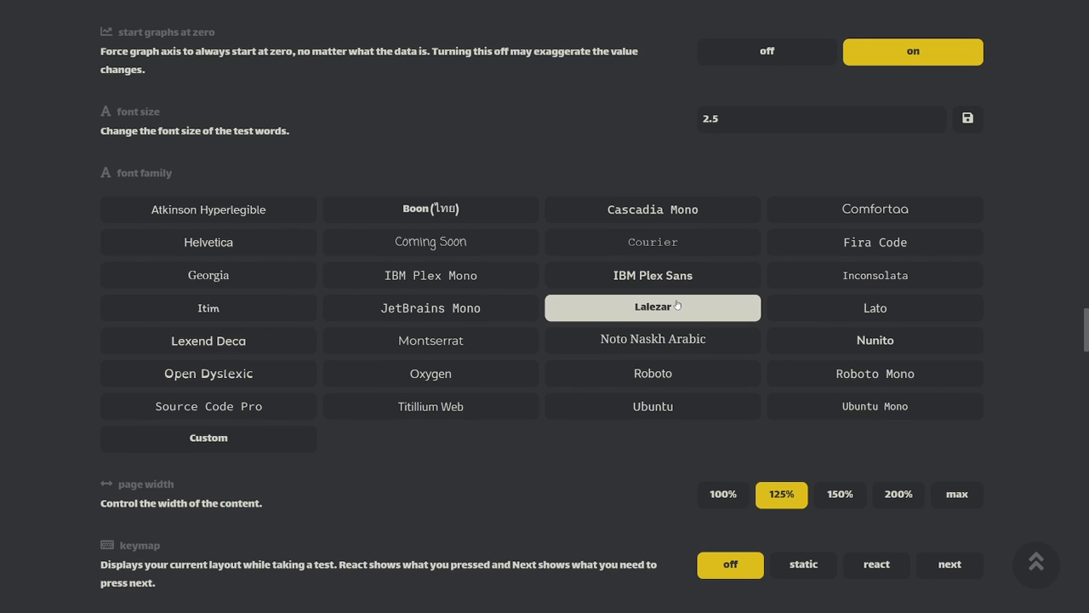
{"action": "scroll", "coordinate": [355, 155], "scroll_direction": "up", "scroll_amount": 5}
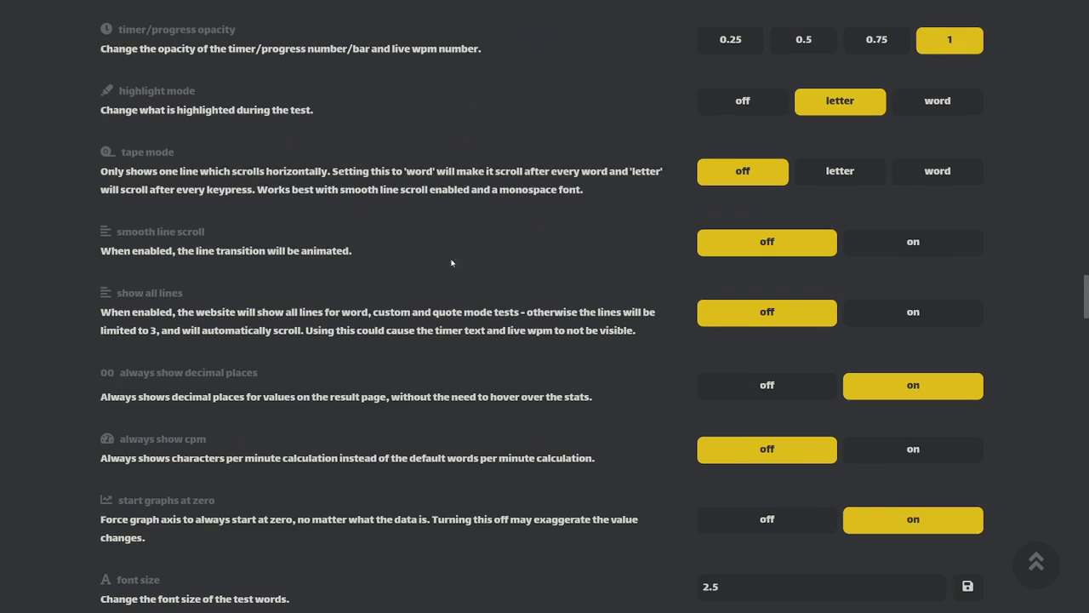
{"action": "left_click", "coordinate": [1036, 561]}
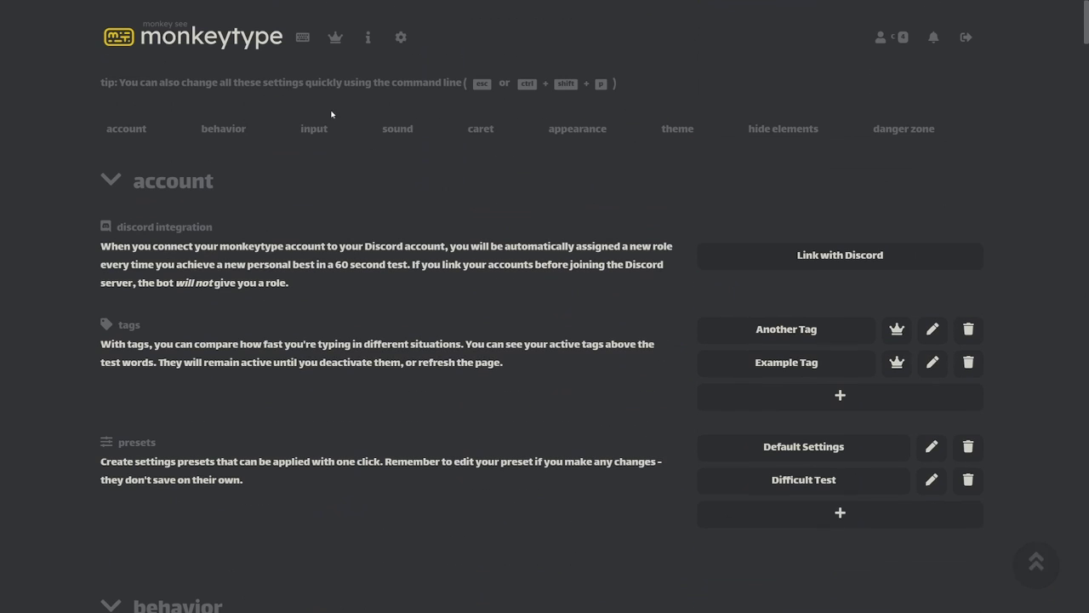
{"action": "left_click", "coordinate": [304, 39]}
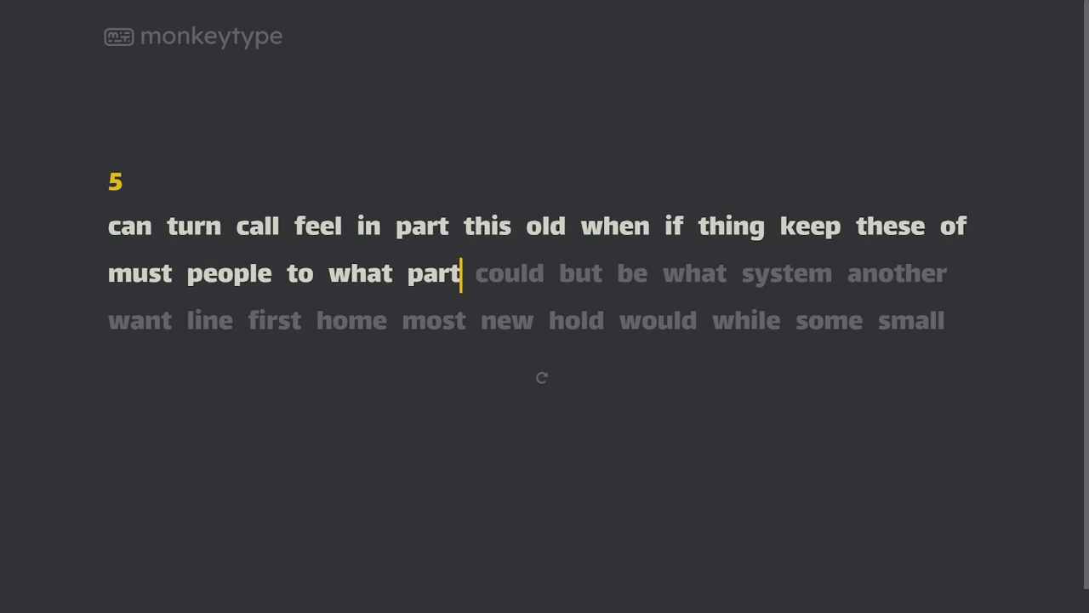
{"action": "key", "text": "Tab"}
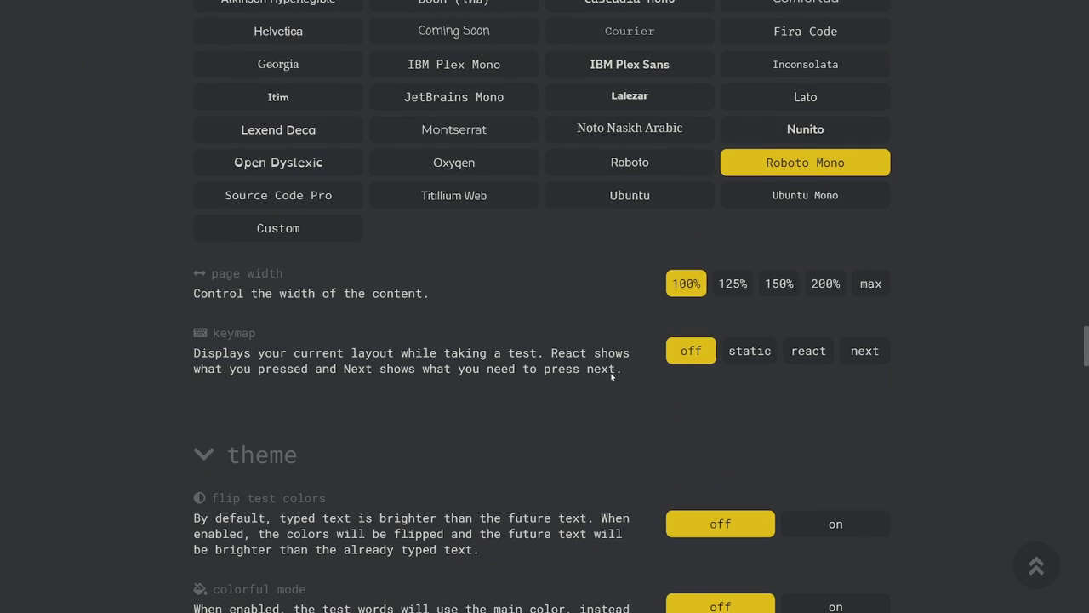
Try page widths of 125%, 150% and 200%, and settle on 125%.
{"action": "left_click", "coordinate": [733, 284]}
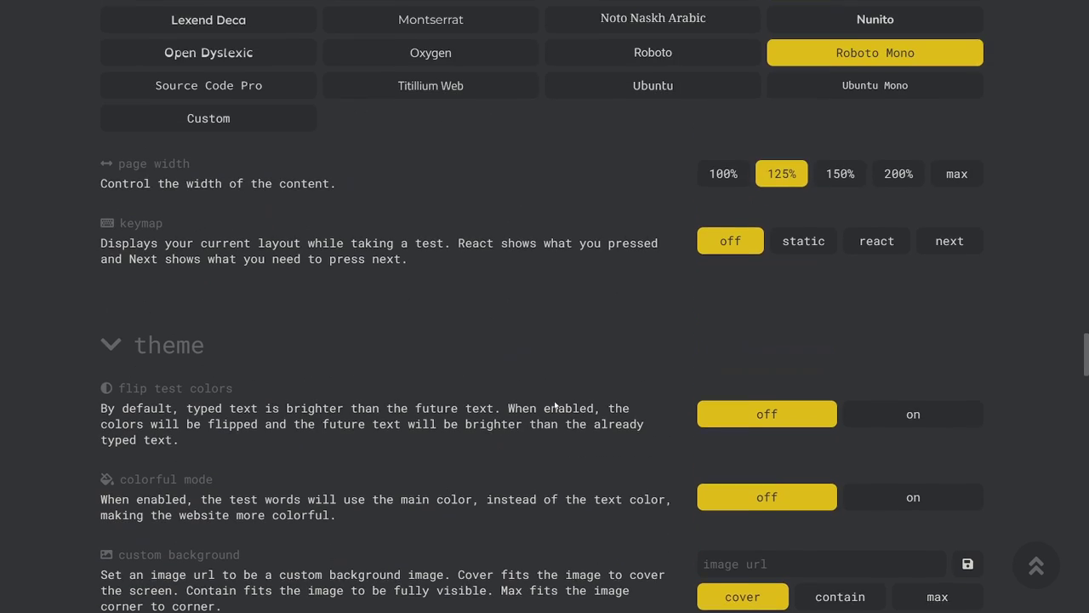
{"action": "scroll", "coordinate": [555, 407], "scroll_direction": "up", "scroll_amount": 2}
{"action": "left_click", "coordinate": [838, 366]}
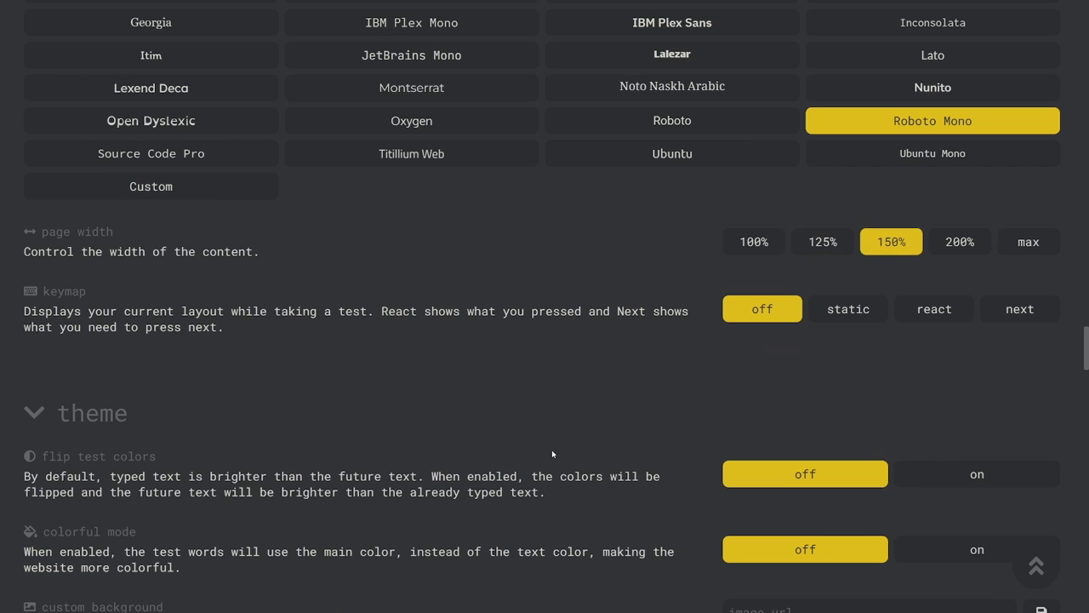
{"action": "left_click", "coordinate": [977, 235]}
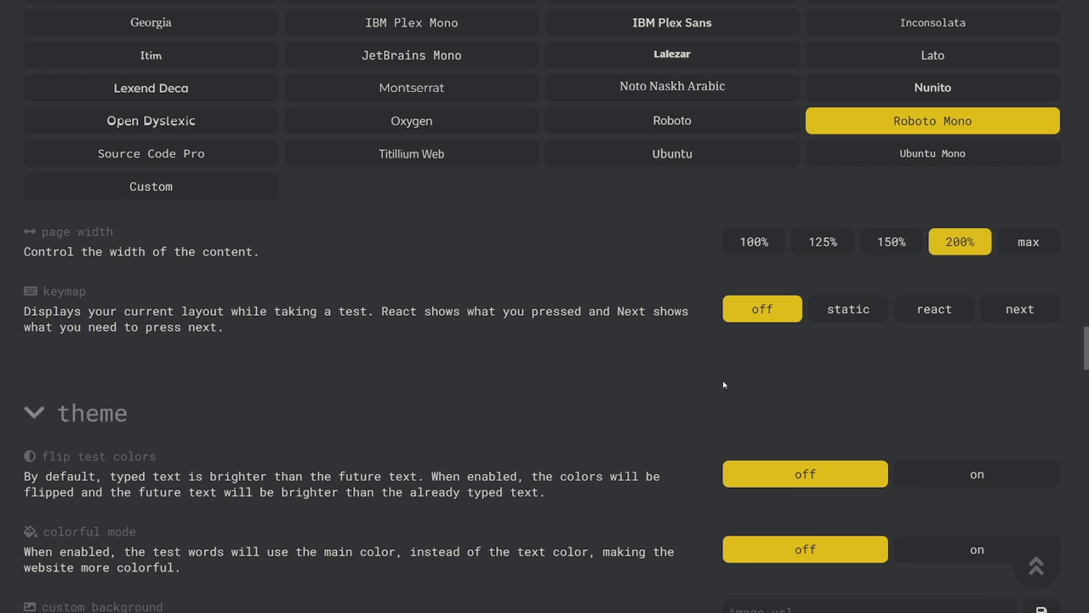
{"action": "left_click", "coordinate": [822, 242]}
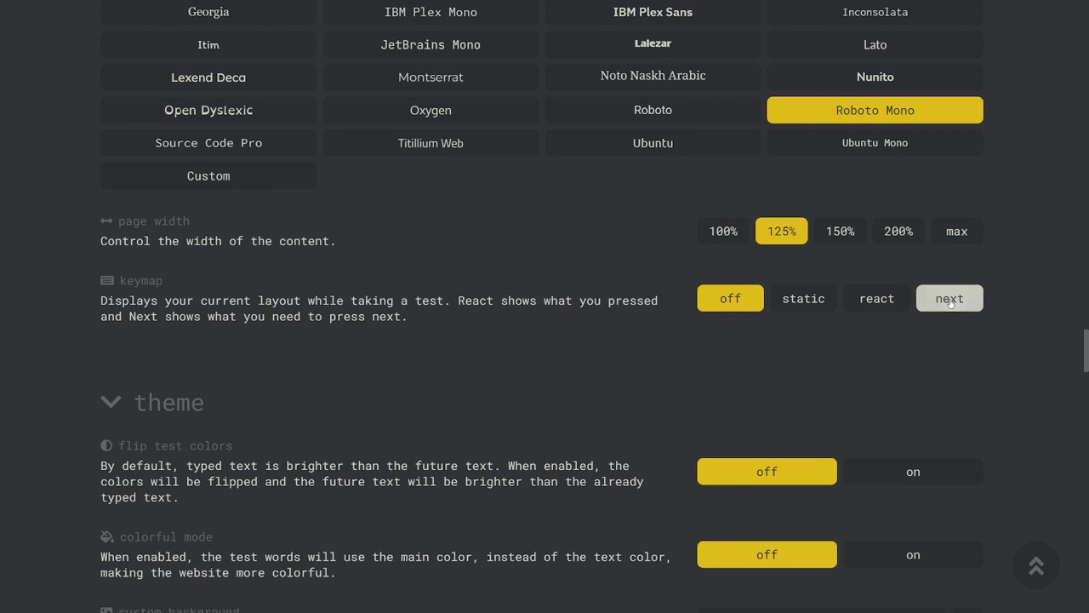
Set the keymap to static and type test words from "many person point come but by" through "it order and sh" with a keymap displayed.
{"action": "left_click", "coordinate": [803, 298]}
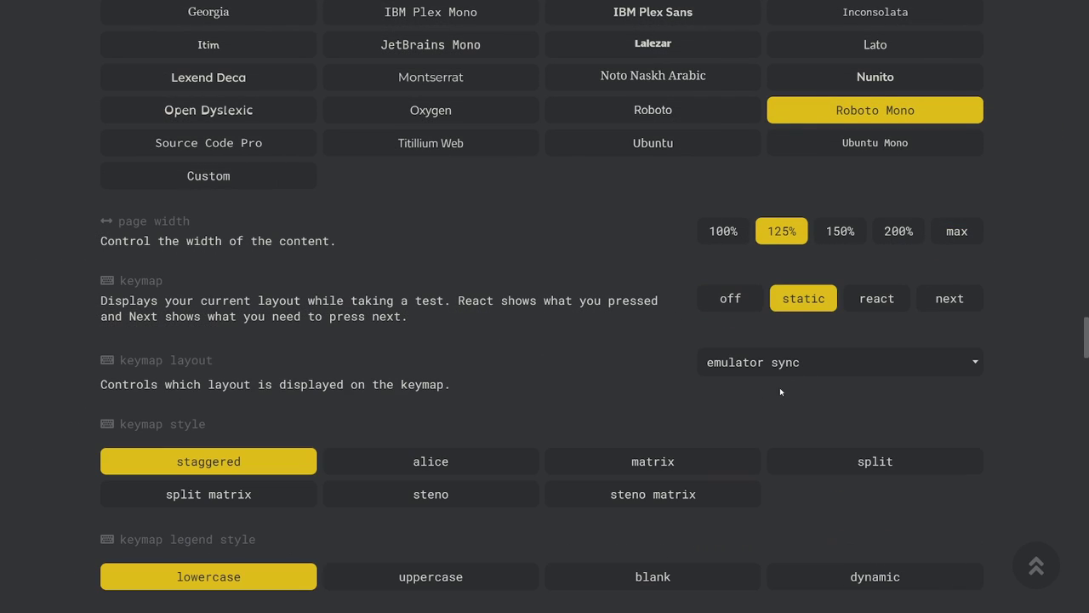
{"action": "key", "text": "alt+Left"}
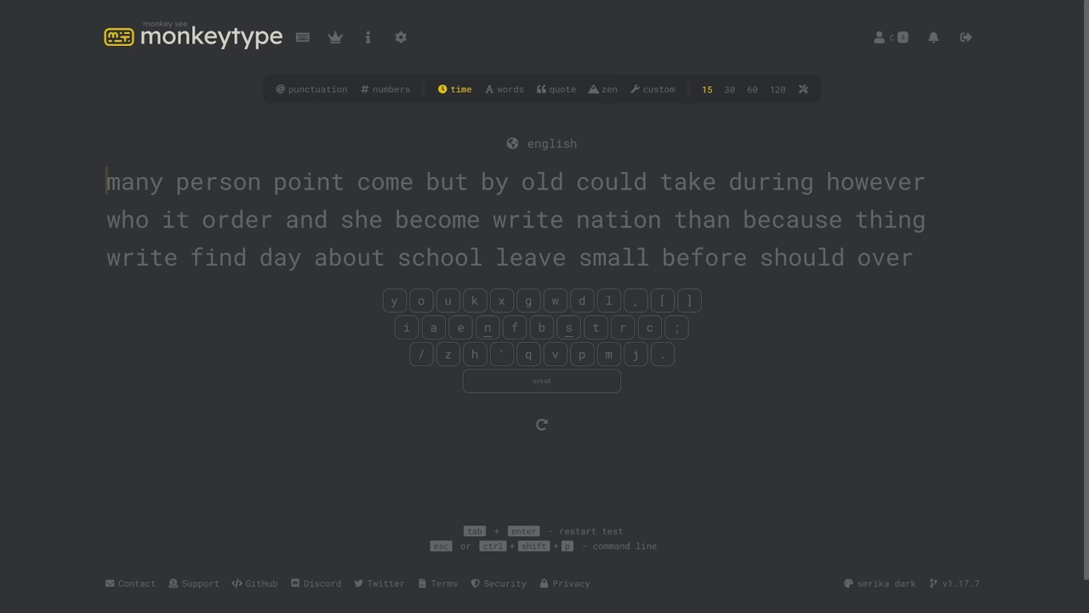
{"action": "type", "text": "many person point come but by"}
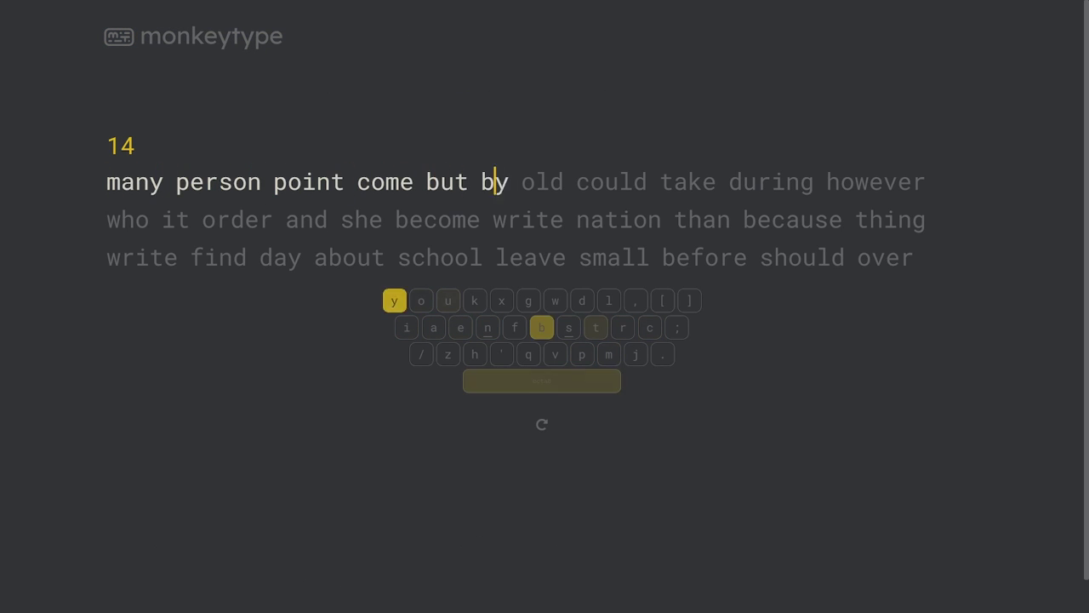
{"action": "type", "text": " old could take during however who"}
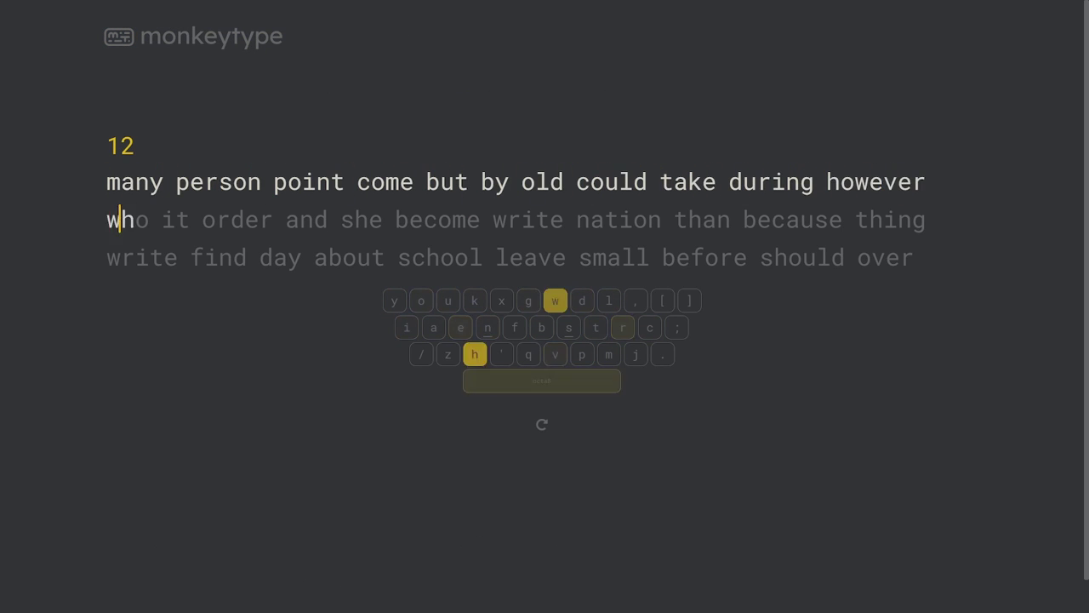
{"action": "type", "text": " it order and sh"}
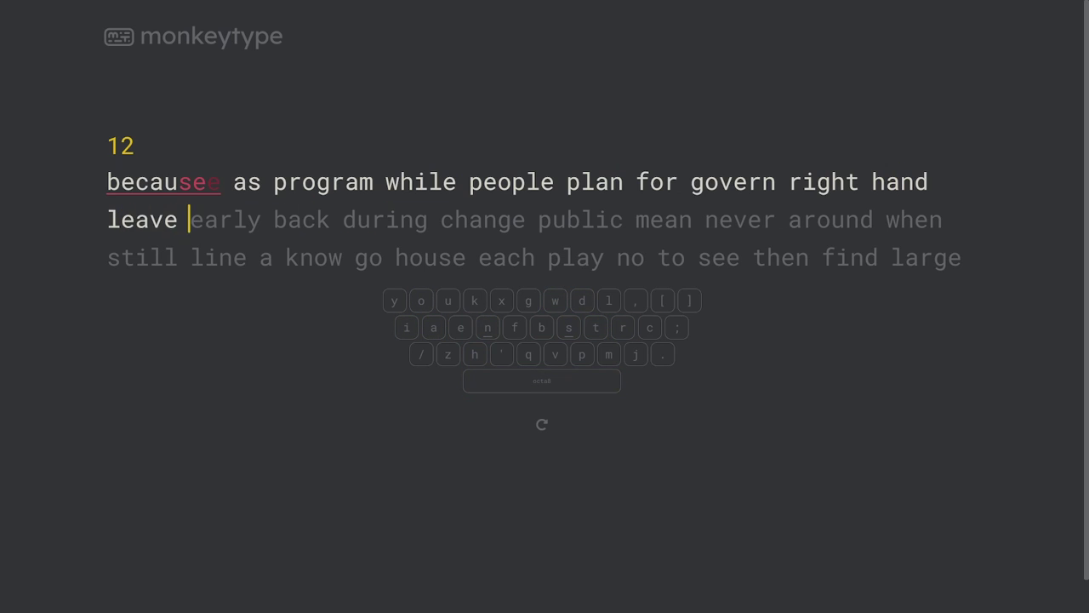
Type "early back during change public" with the keymap displayed, restart, and type "too thing high bet" following the keymap's next-key highlights.
{"action": "type", "text": "early back during change public"}
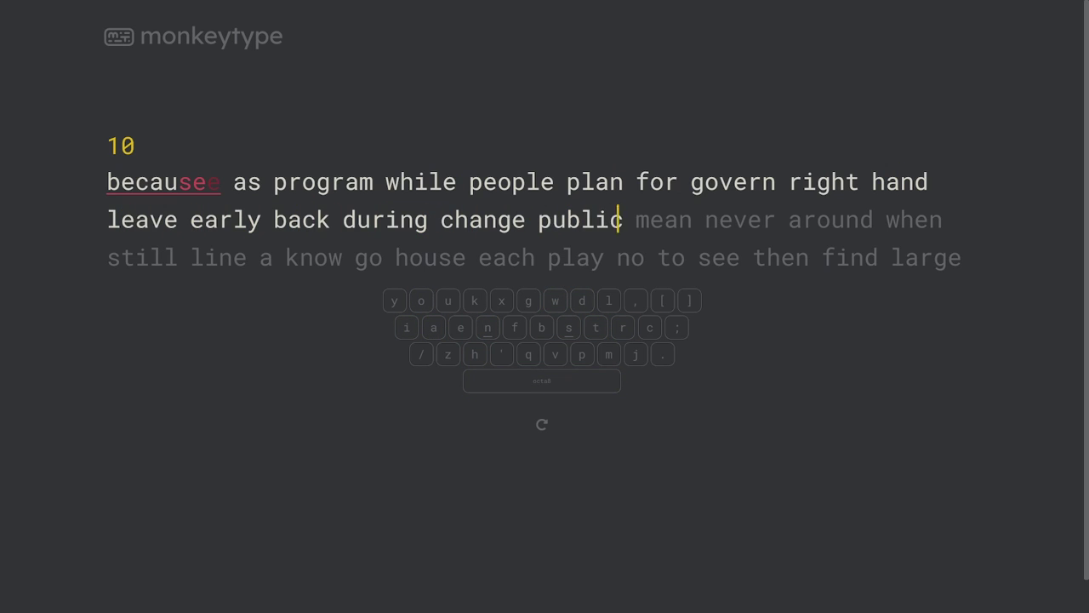
{"action": "key", "text": "Tab"}
{"action": "type", "text": "too thing high"}
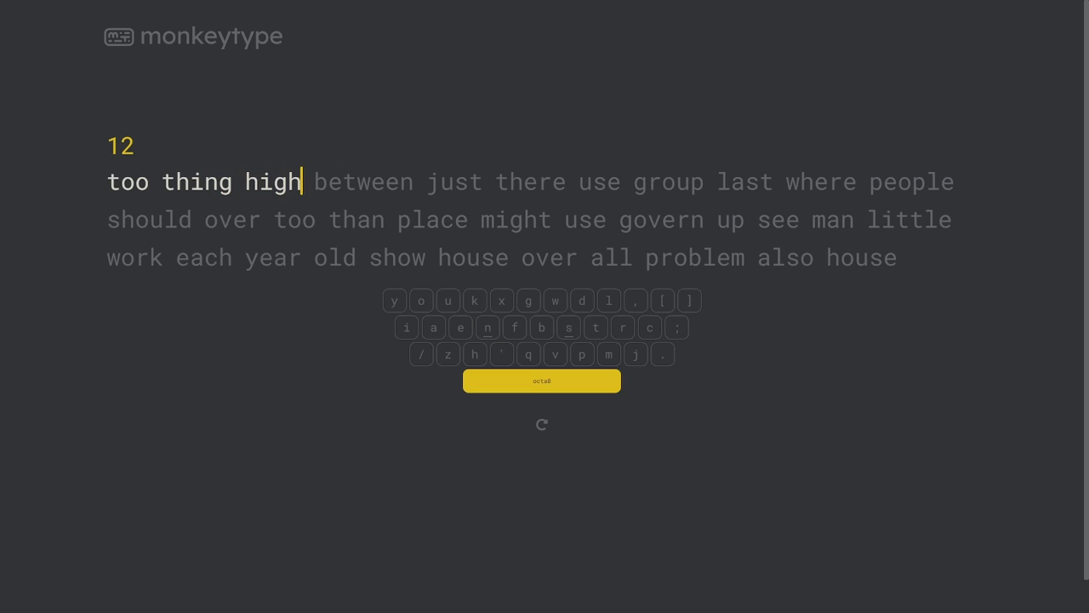
{"action": "type", "text": " bet"}
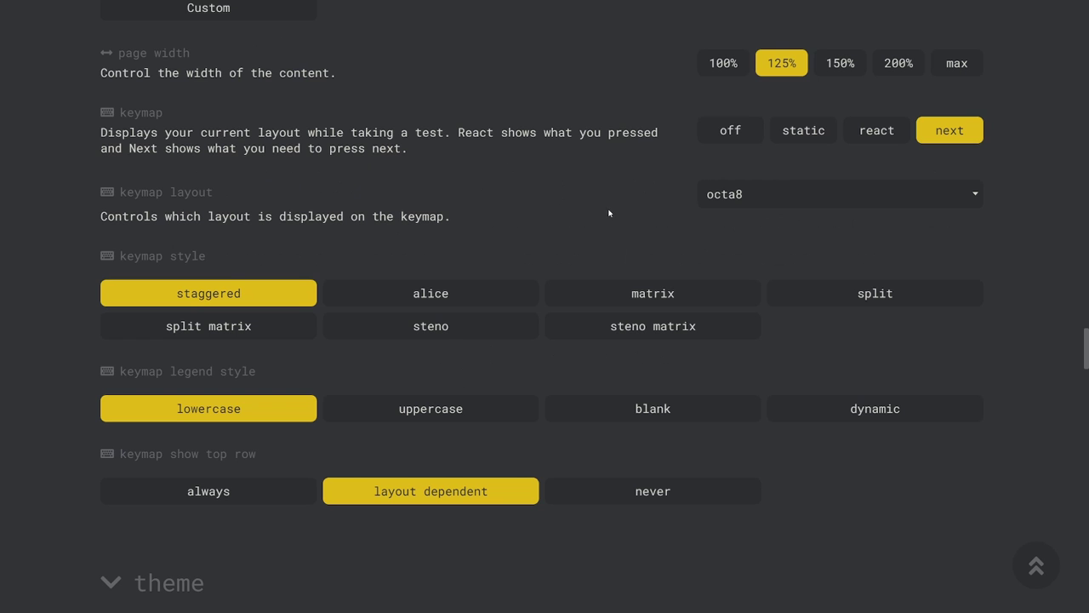
Browse the keymap layout choices, then look through the theme settings and the full list of preset themes.
{"action": "left_click", "coordinate": [775, 196]}
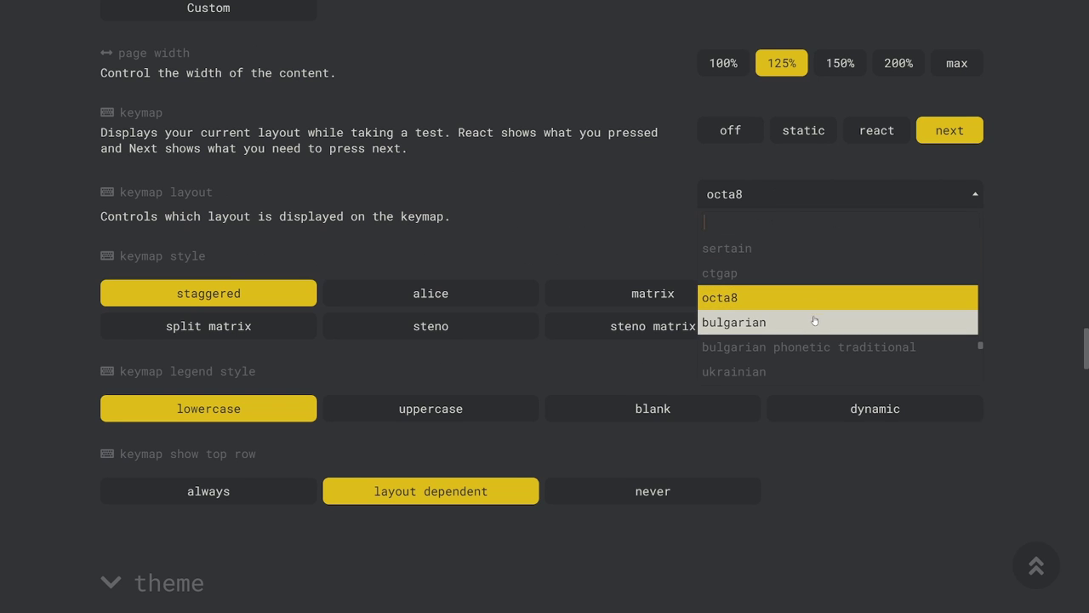
{"action": "scroll", "coordinate": [815, 321], "scroll_direction": "down", "scroll_amount": 1}
{"action": "scroll", "coordinate": [815, 317], "scroll_direction": "down", "scroll_amount": 6}
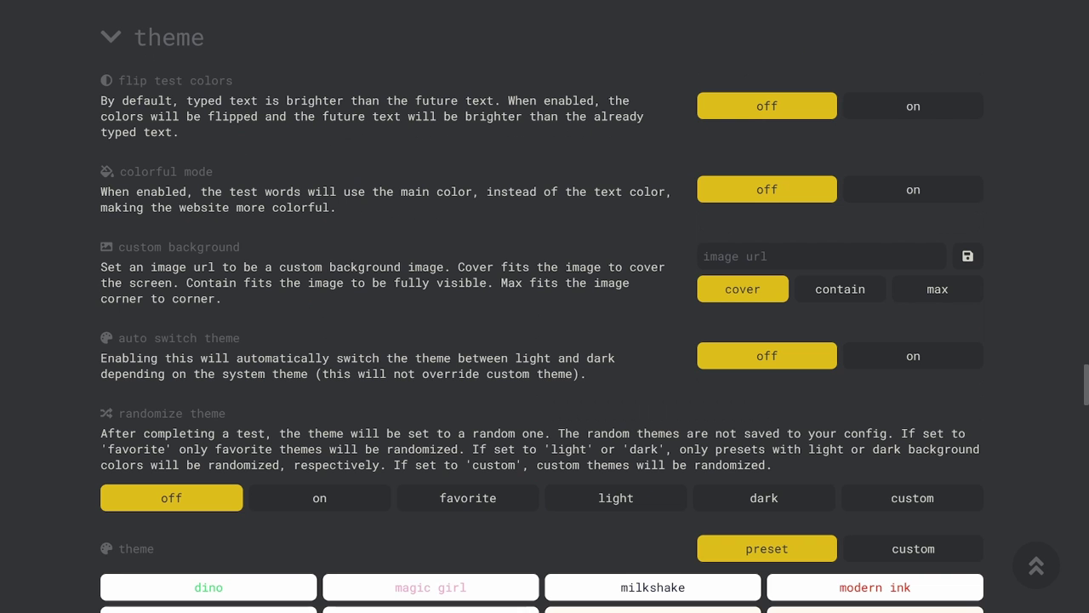
{"action": "scroll", "coordinate": [480, 162], "scroll_direction": "down", "scroll_amount": 4}
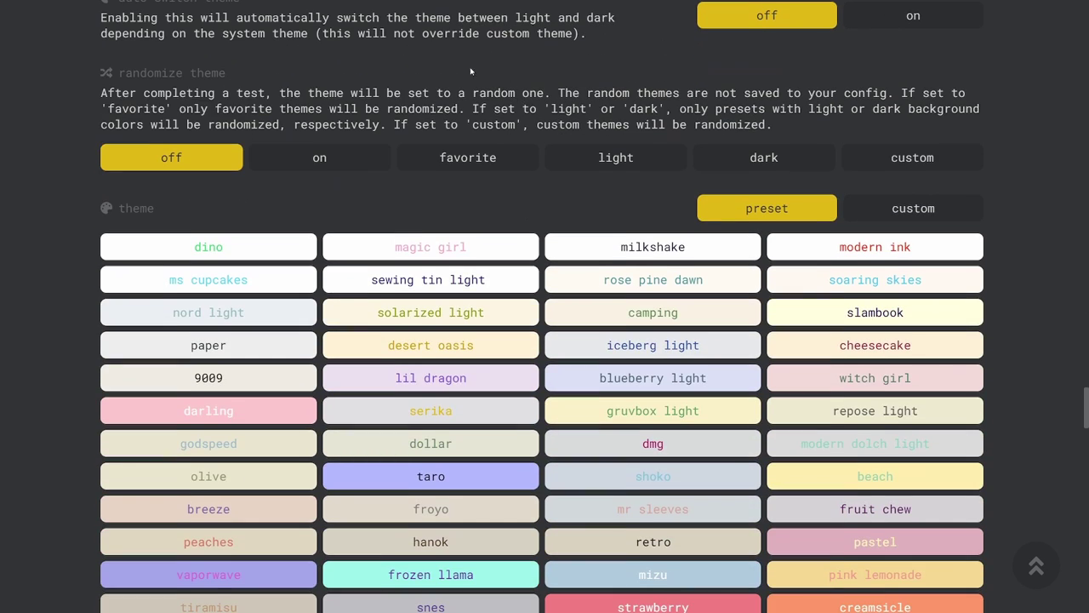
{"action": "scroll", "coordinate": [468, 66], "scroll_direction": "down", "scroll_amount": 2}
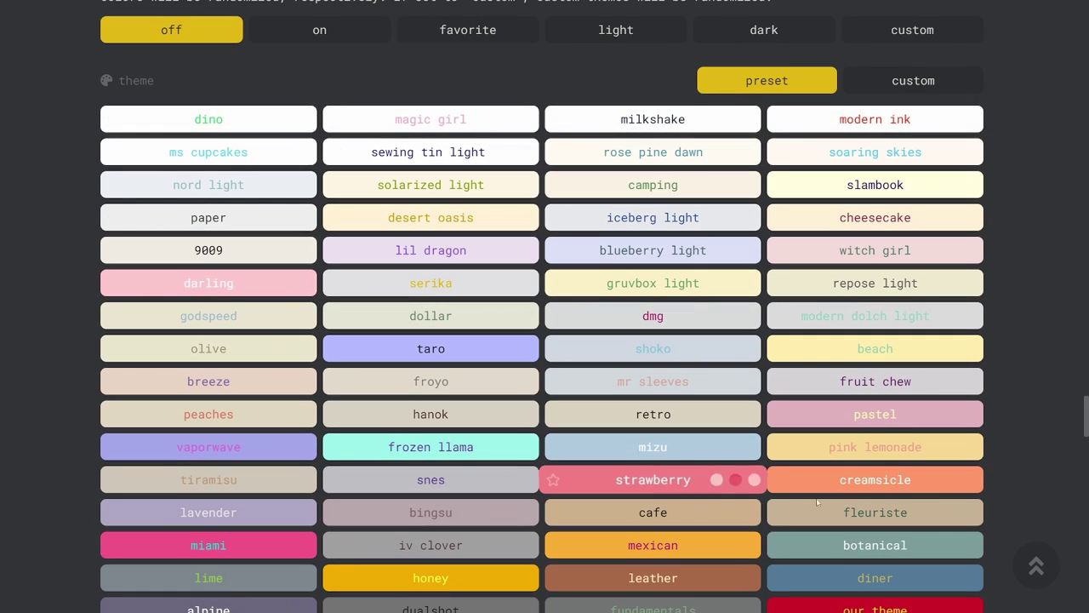
{"action": "scroll", "coordinate": [831, 507], "scroll_direction": "down", "scroll_amount": 11}
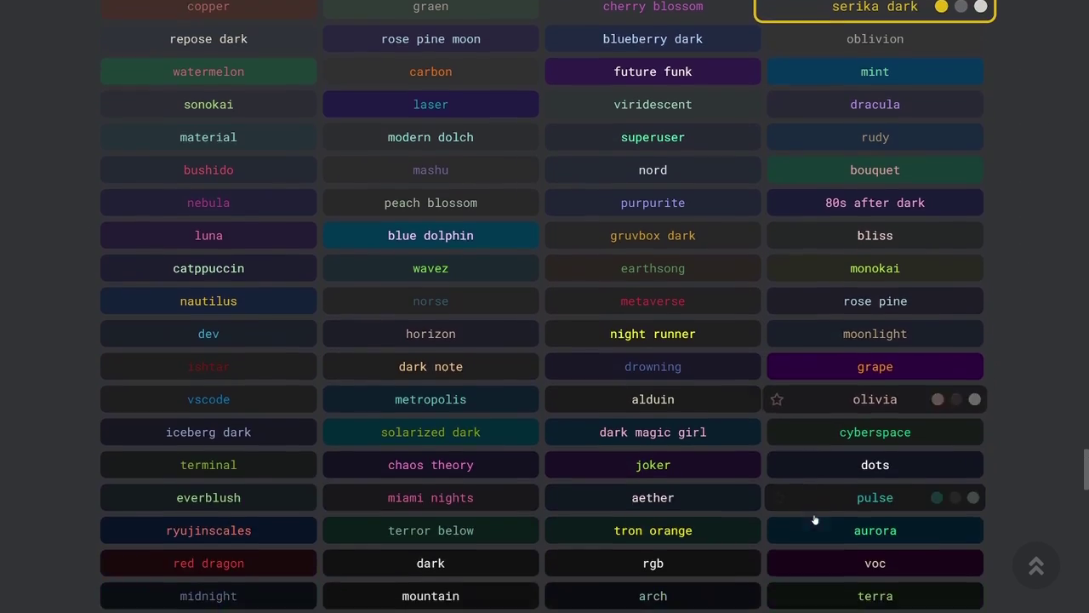
{"action": "scroll", "coordinate": [821, 517], "scroll_direction": "down", "scroll_amount": 4}
Apply an image URL as the custom background in cover mode, set its brightness to 0.5 and adjust its blur.
{"action": "scroll", "coordinate": [632, 320], "scroll_direction": "up", "scroll_amount": 20}
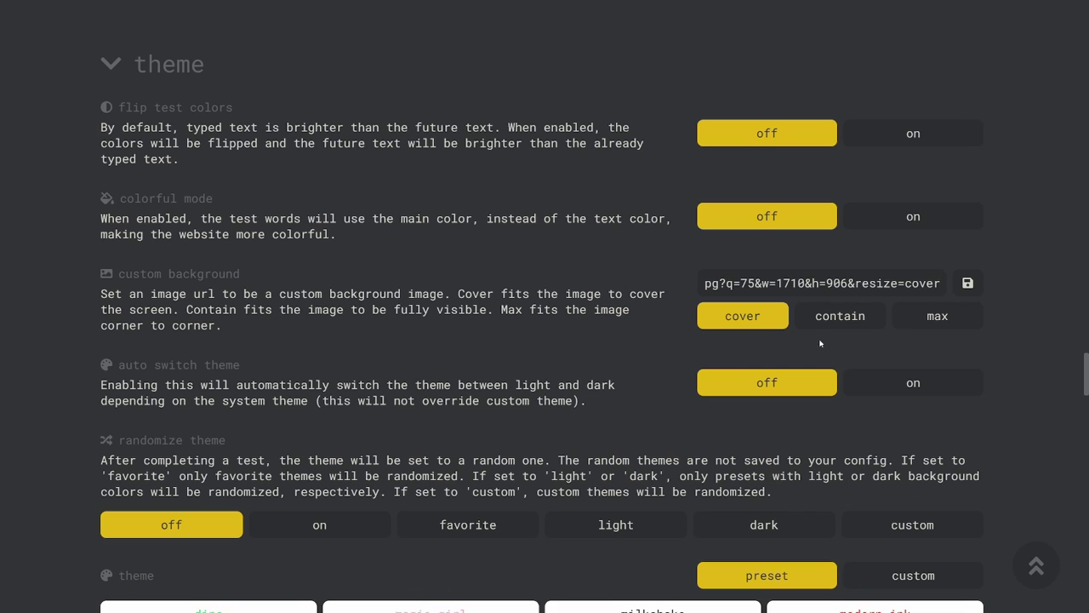
{"action": "left_click", "coordinate": [965, 285]}
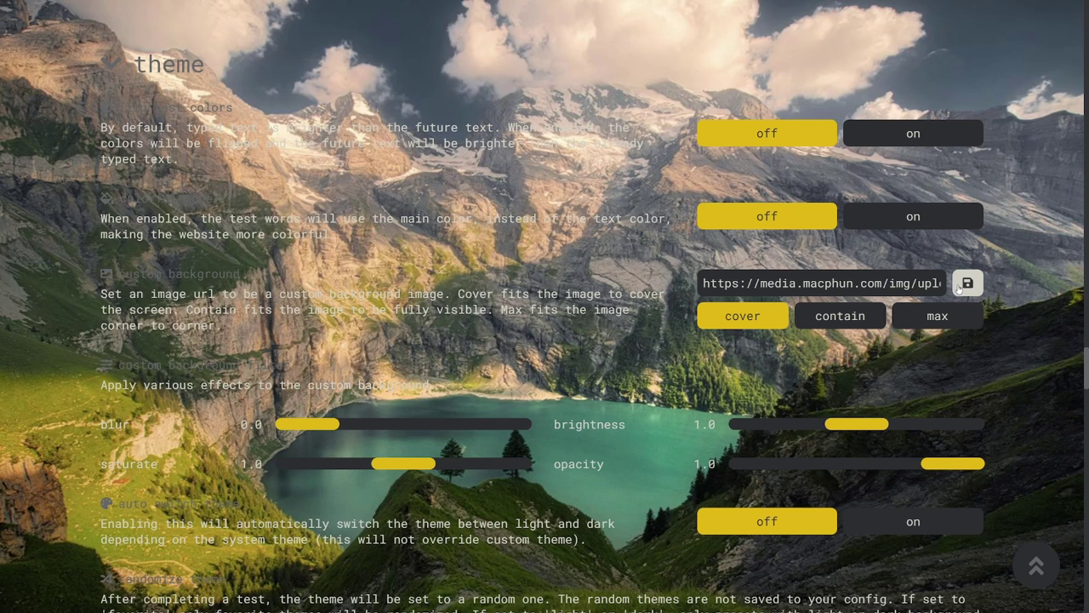
{"action": "scroll", "coordinate": [666, 325], "scroll_direction": "down", "scroll_amount": 3}
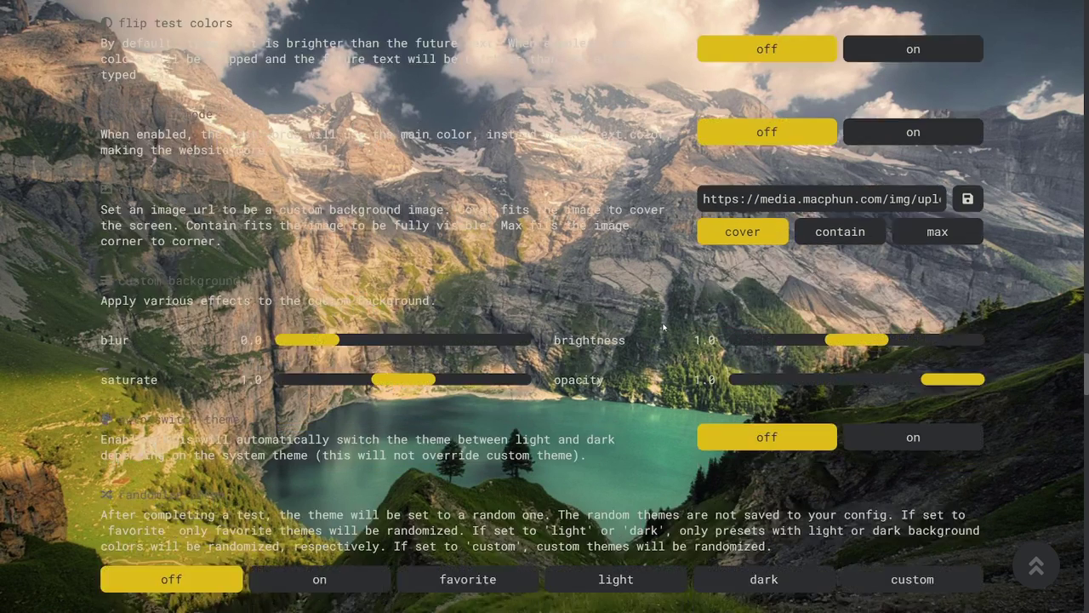
{"action": "left_click_drag", "start_coordinate": [861, 298], "coordinate": [805, 300]}
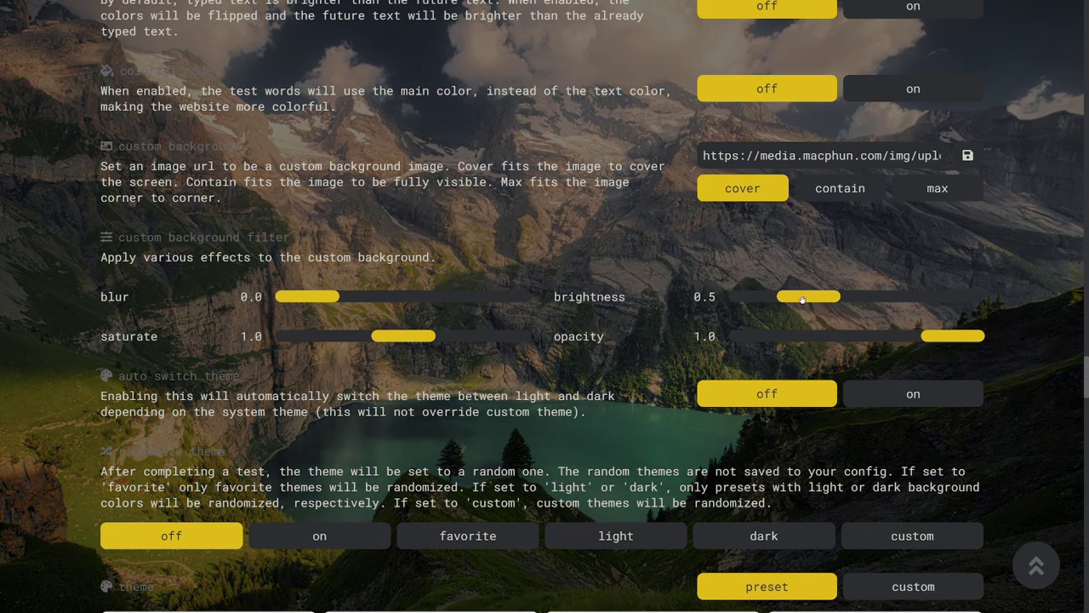
{"action": "left_click_drag", "start_coordinate": [308, 291], "coordinate": [334, 301]}
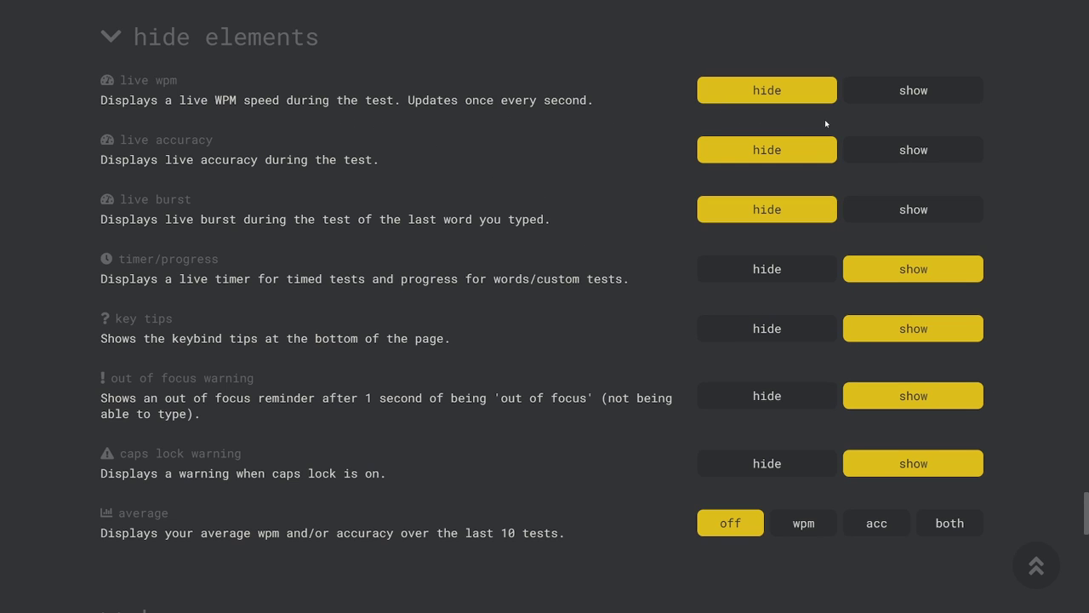
Show live wpm, live accuracy and live burst, and type words in the typing test to try the live statistics.
{"action": "left_click", "coordinate": [885, 93]}
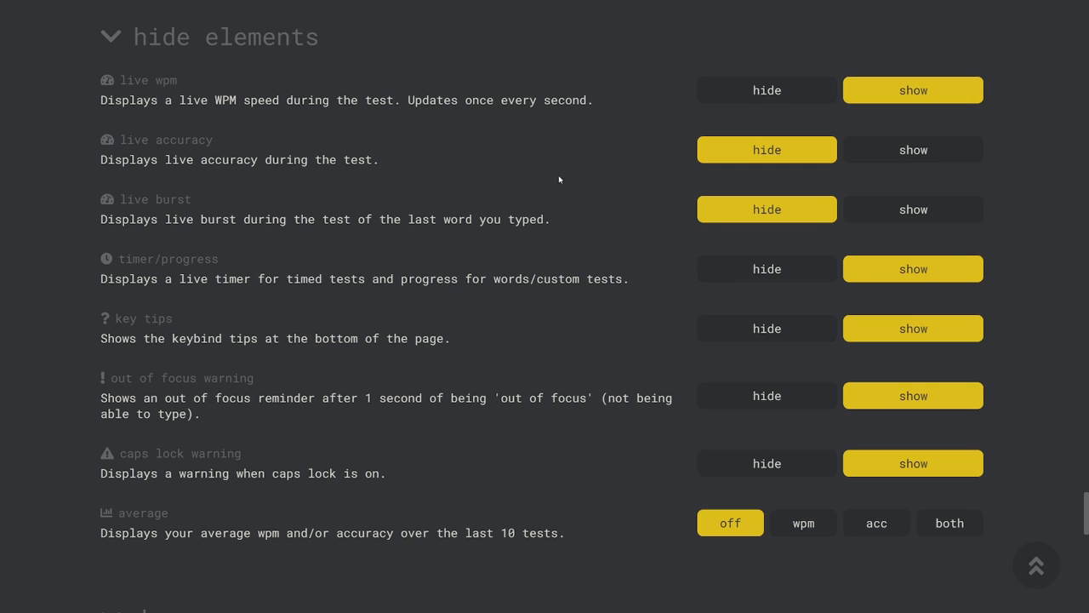
{"action": "left_click", "coordinate": [915, 152]}
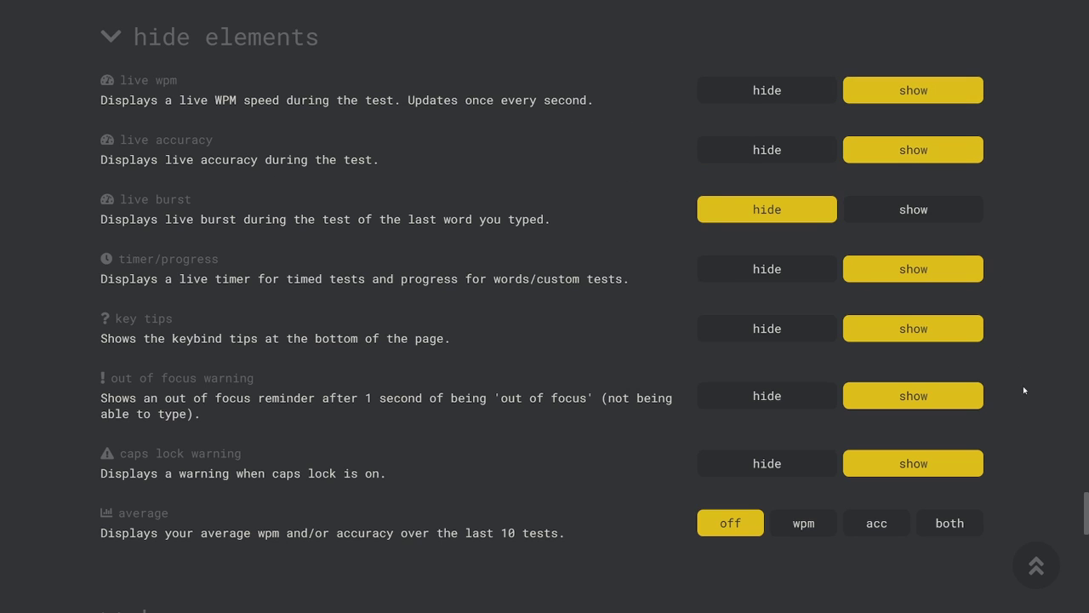
{"action": "left_click", "coordinate": [1037, 564]}
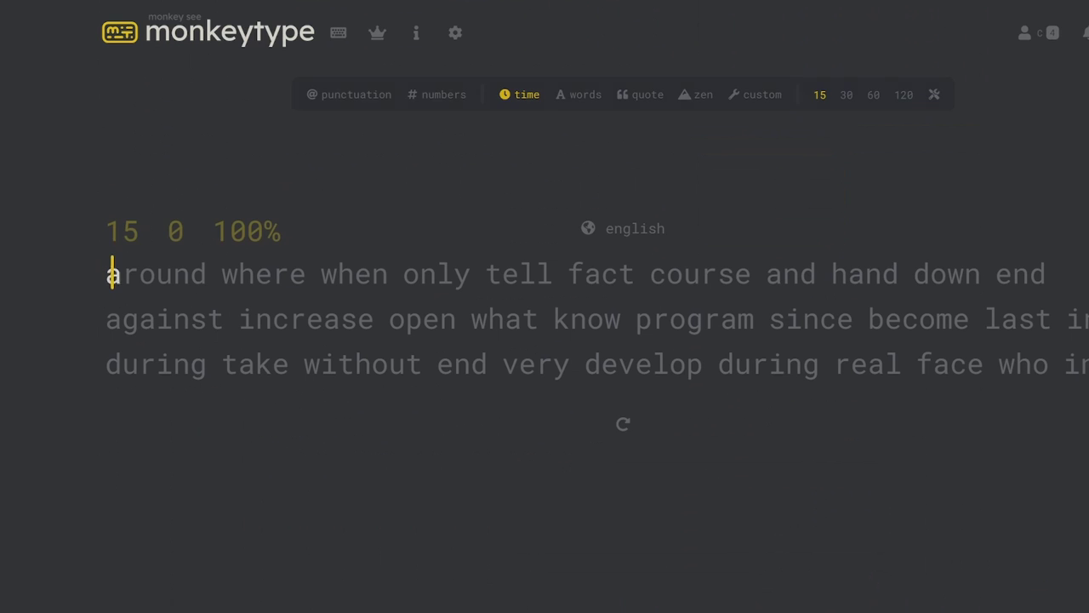
{"action": "type", "text": "around where when ohly tell fa"}
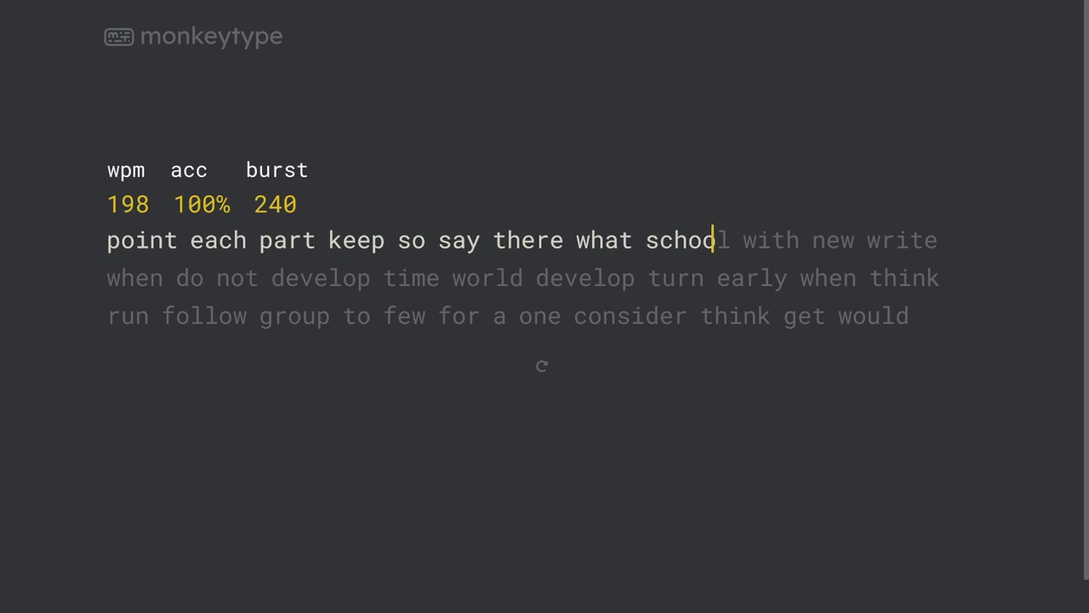
{"action": "type", "text": "l with new wri"}
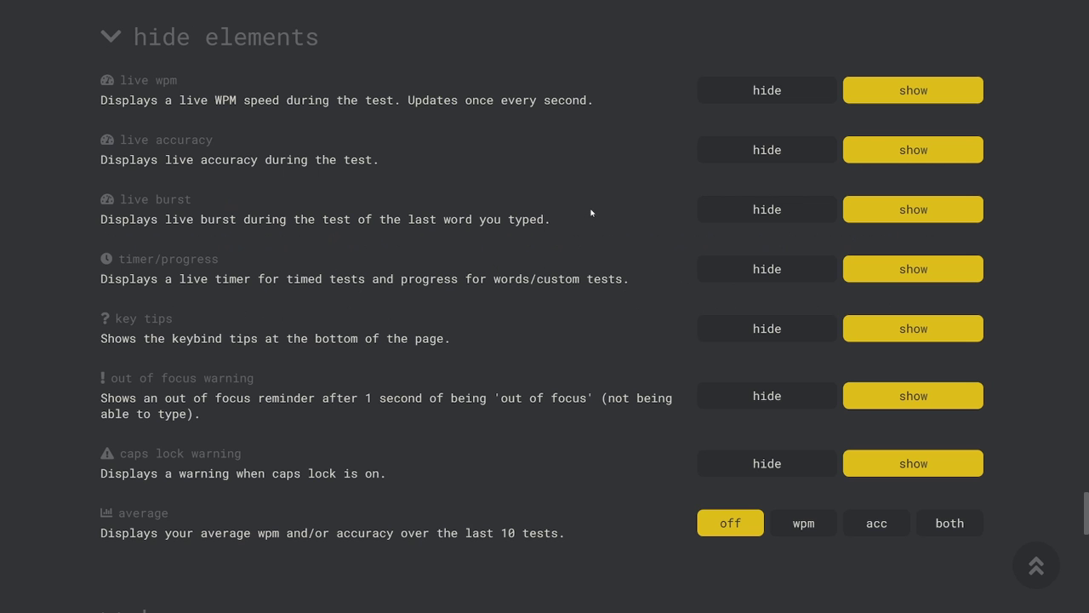
Hide the timer/progress display, then try the wpm and acc options for the average and settle on both.
{"action": "left_click", "coordinate": [754, 279]}
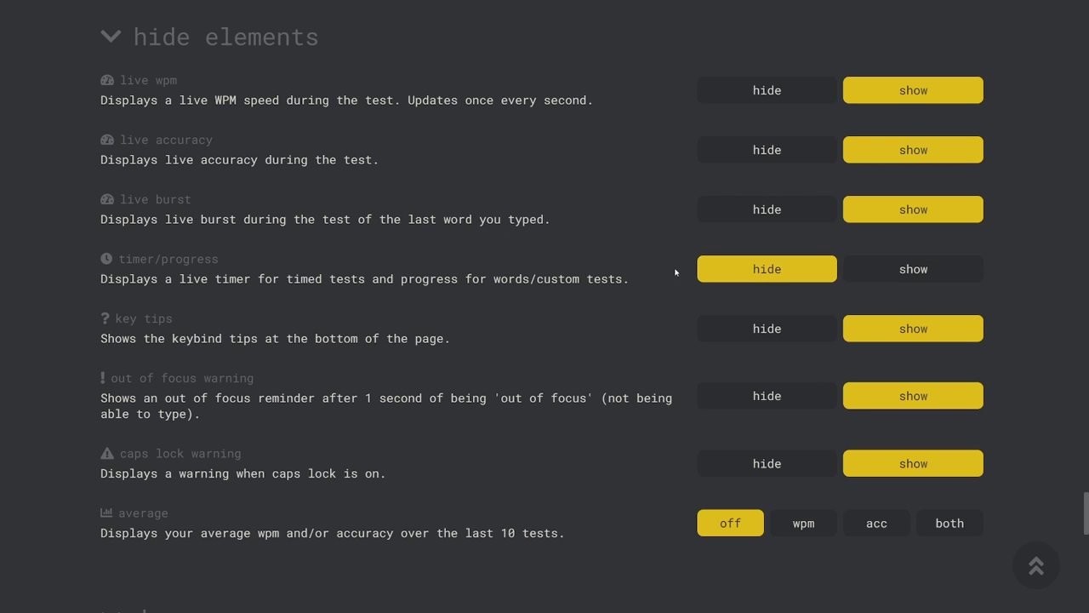
{"action": "left_click", "coordinate": [1036, 565]}
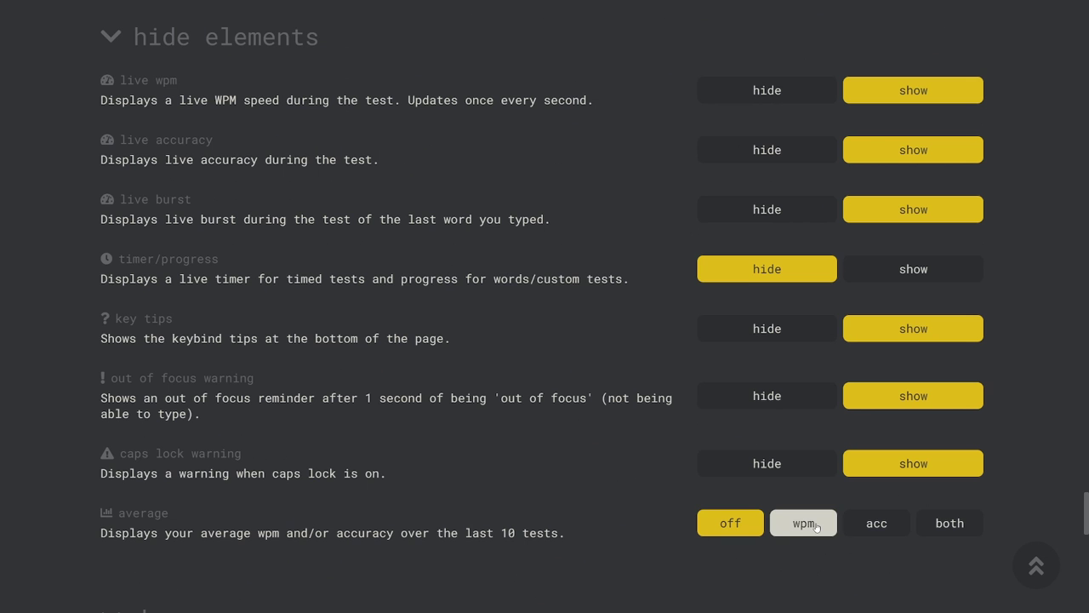
{"action": "left_click", "coordinate": [803, 524]}
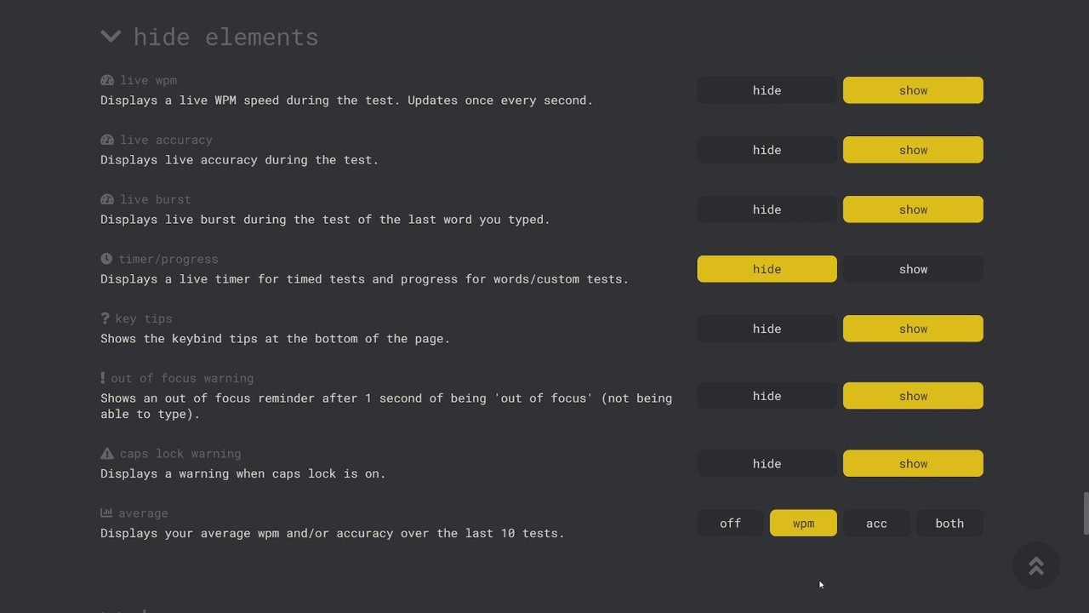
{"action": "left_click", "coordinate": [877, 523]}
{"action": "left_click", "coordinate": [941, 526]}
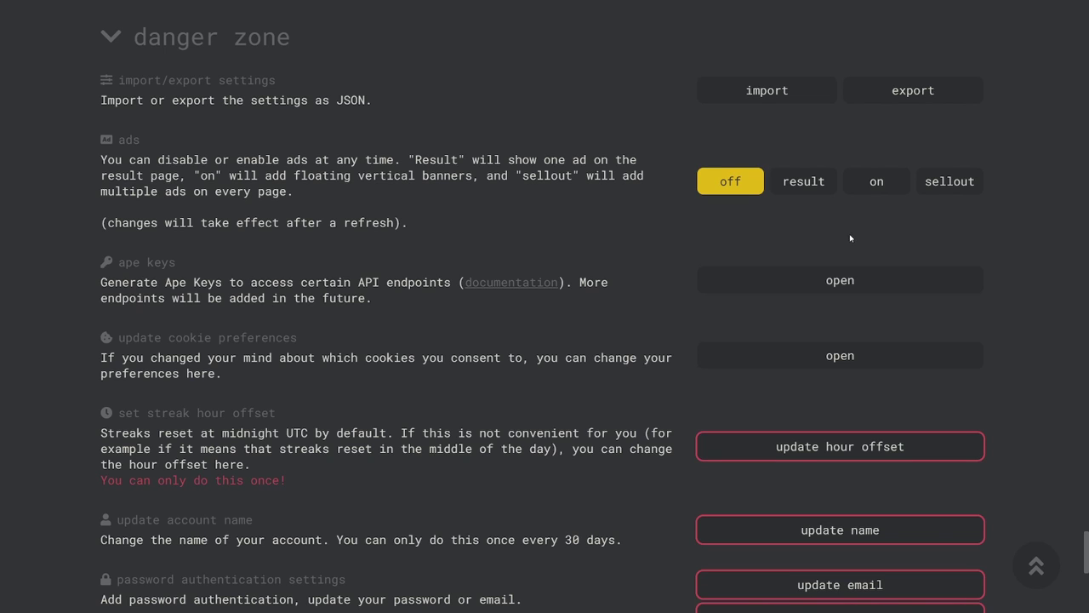
Review the danger zone options, then export the settings as JSON and import the copied JSON back.
{"action": "scroll", "coordinate": [850, 239], "scroll_direction": "down", "scroll_amount": 4}
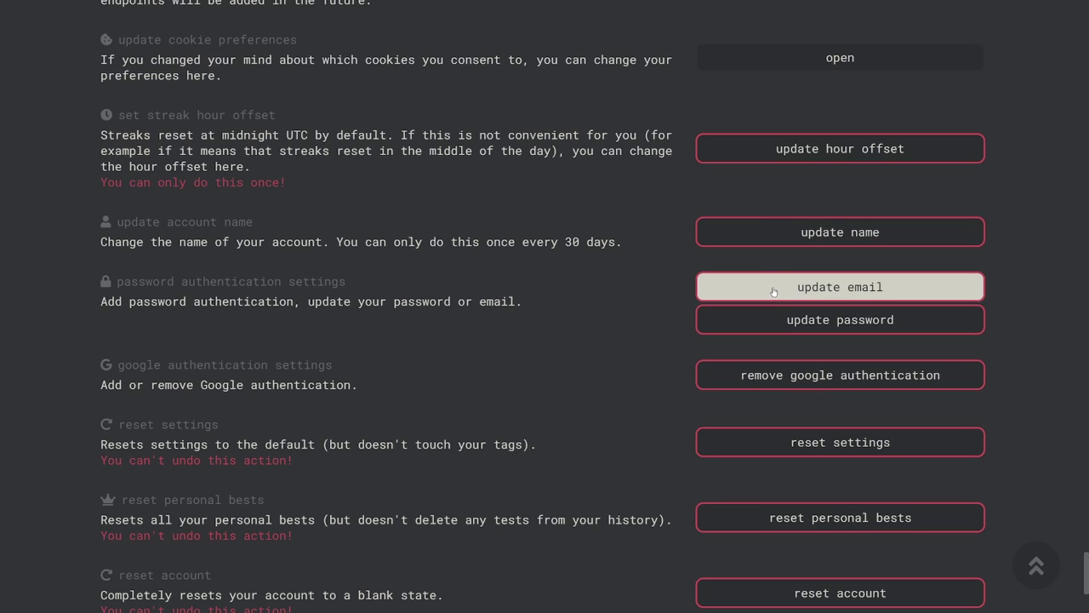
{"action": "scroll", "coordinate": [723, 306], "scroll_direction": "down", "scroll_amount": 2}
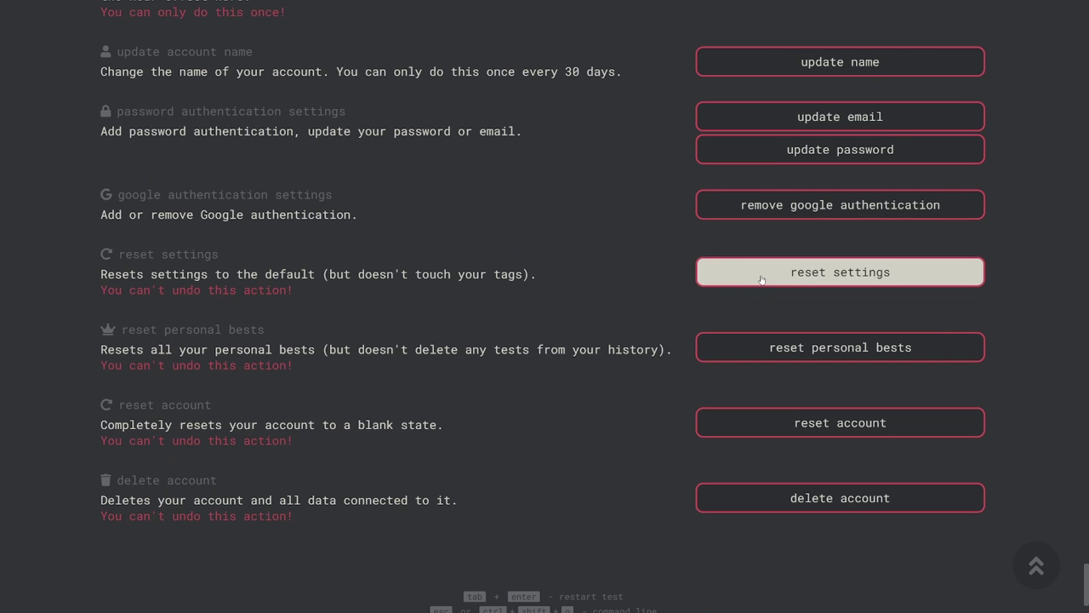
{"action": "scroll", "coordinate": [761, 279], "scroll_direction": "up", "scroll_amount": 7}
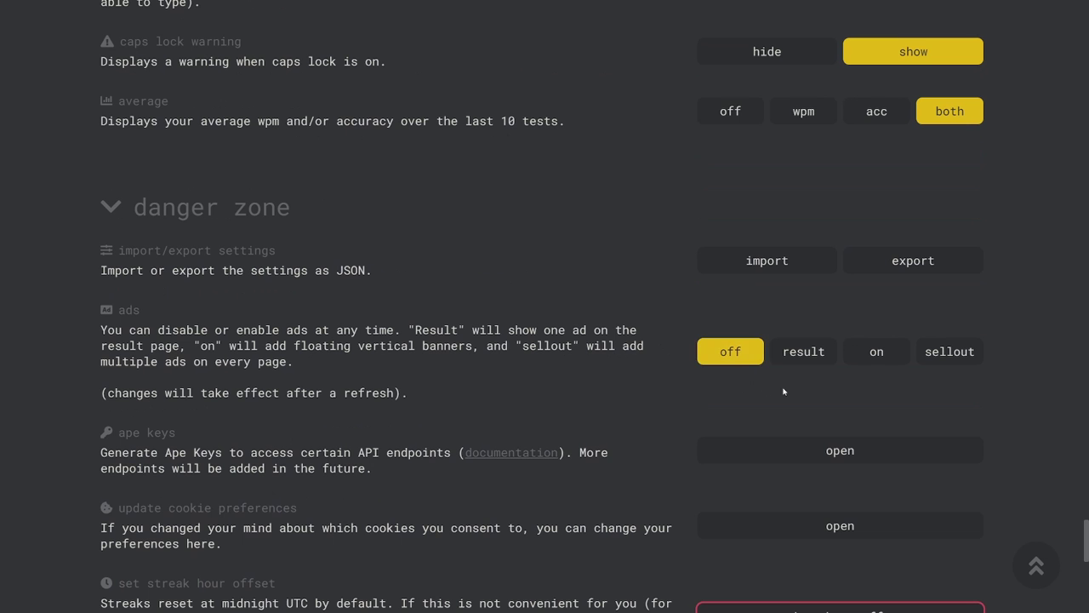
{"action": "scroll", "coordinate": [686, 291], "scroll_direction": "down", "scroll_amount": 1}
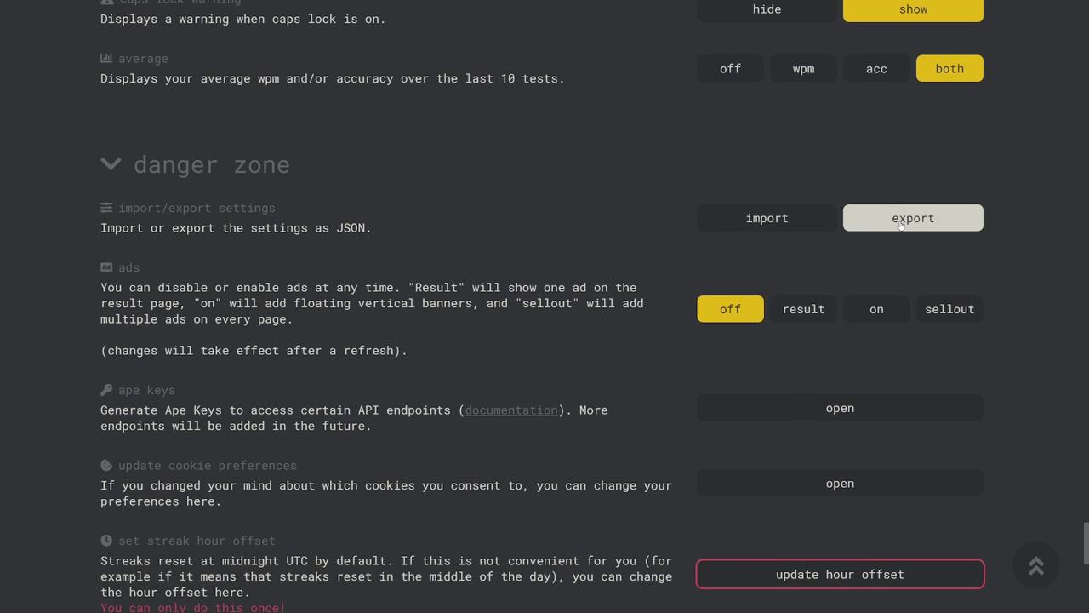
{"action": "left_click", "coordinate": [901, 225]}
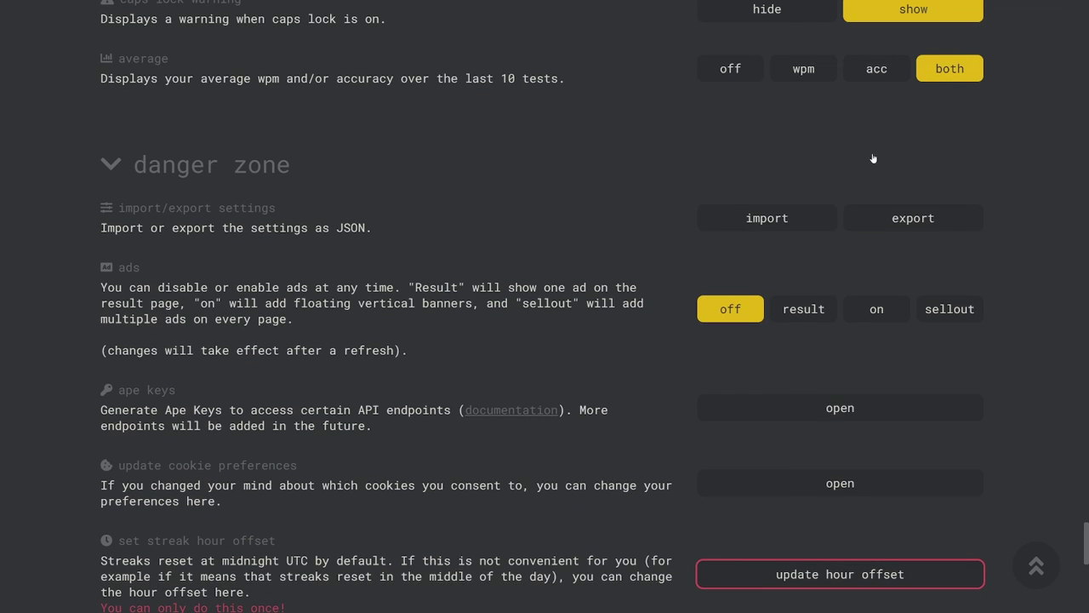
{"action": "left_click", "coordinate": [791, 214]}
{"action": "key", "text": "ctrl+v"}
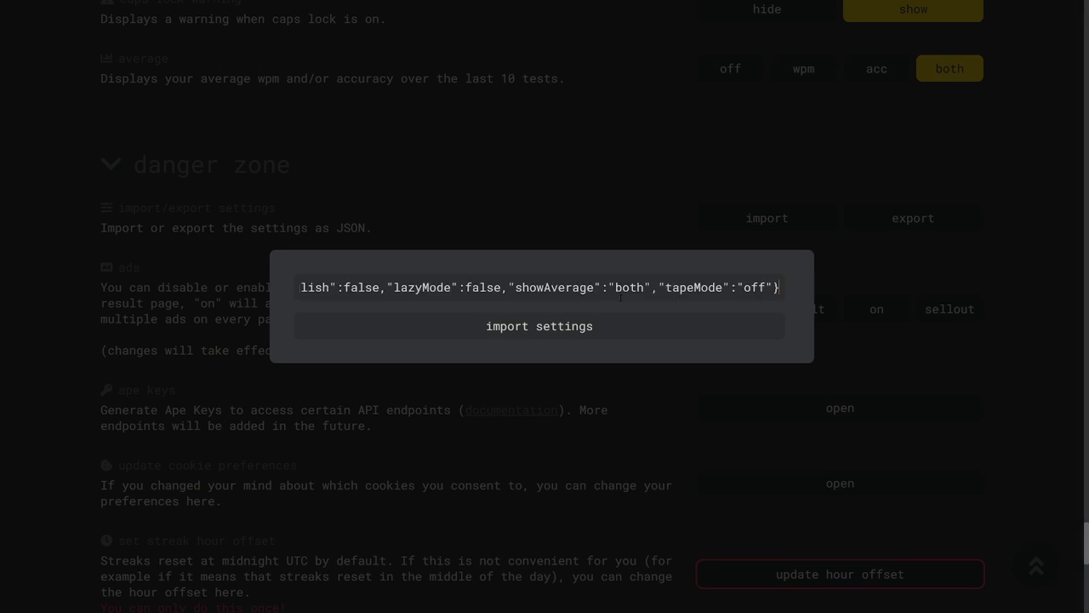
{"action": "left_click", "coordinate": [602, 323]}
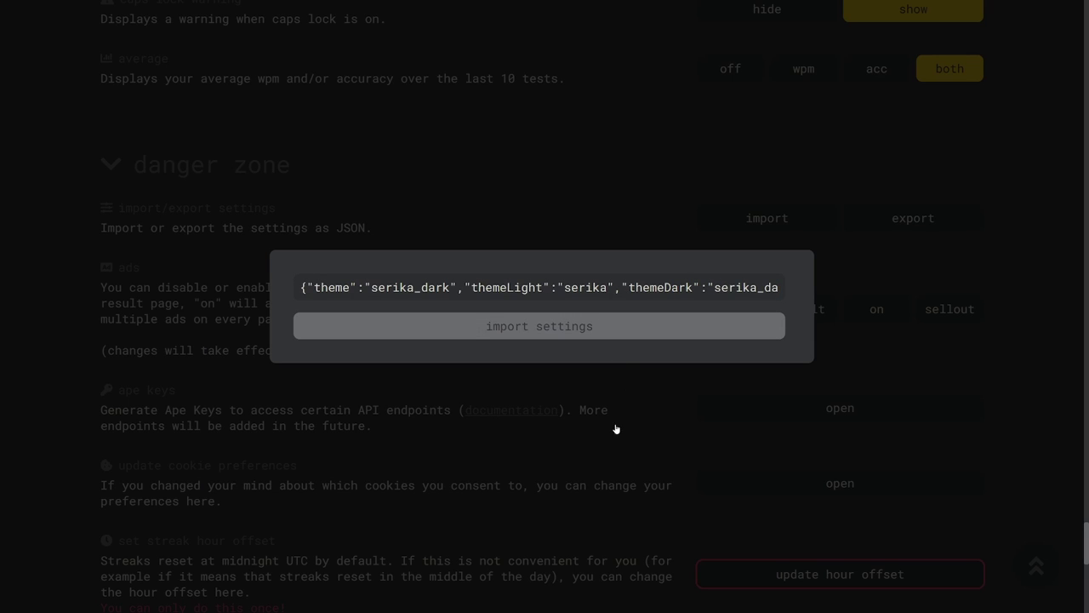